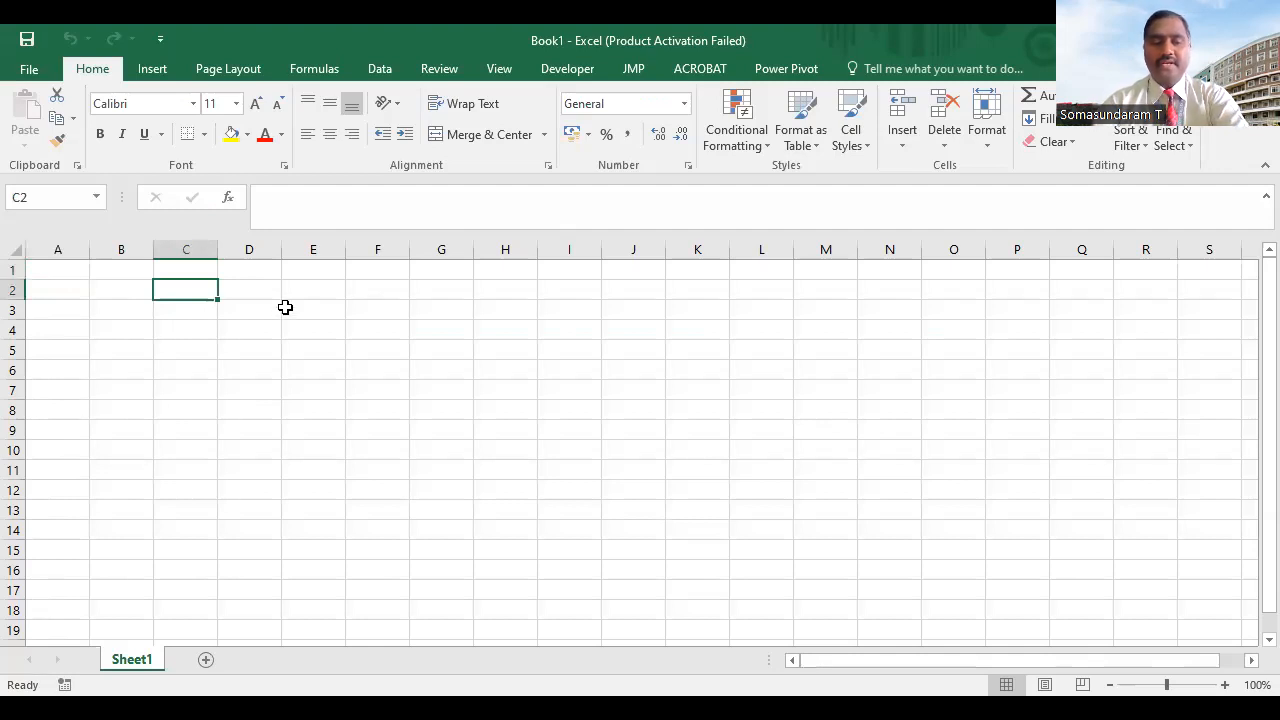
# Enter the headings S.No., Name of Student and Mobile No in cells A1 to C1
pyautogui.press('Up')
pyautogui.press('Left')
pyautogui.press('Left')
pyautogui.write('S.No.')
pyautogui.press('Tab')
pyautogui.write('Name of Student')
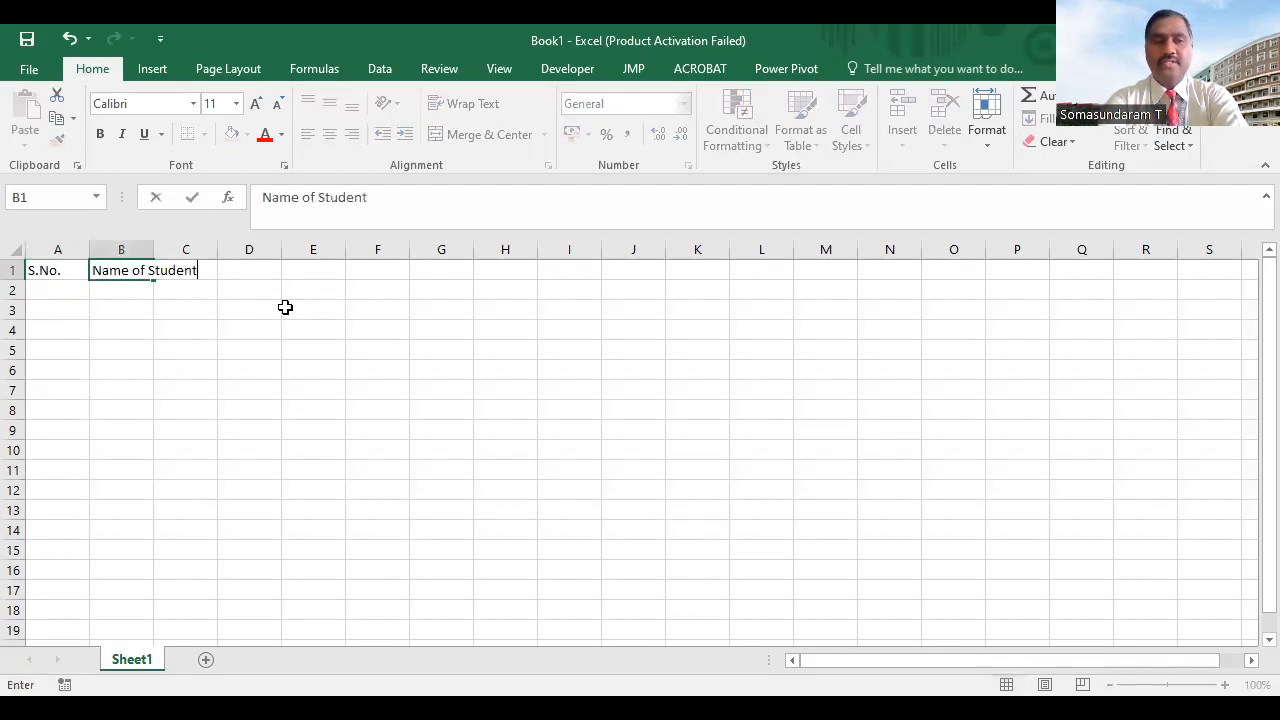
pyautogui.press('Tab')
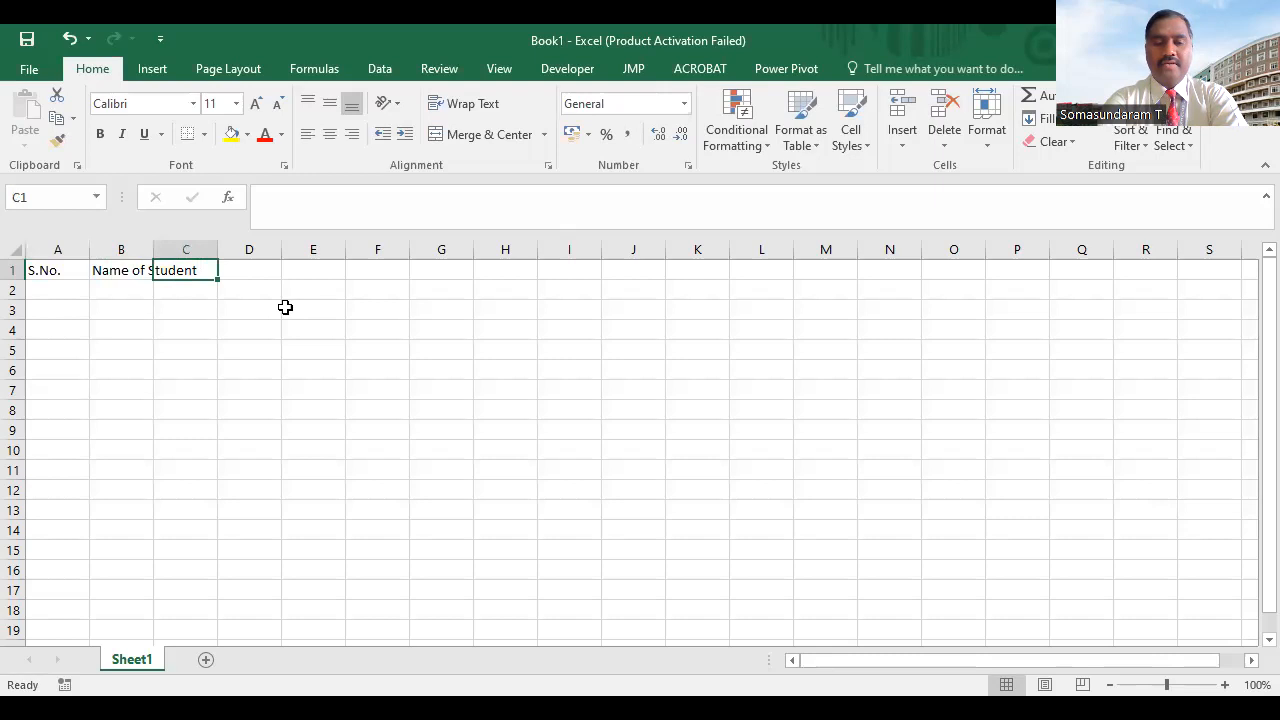
pyautogui.write('Mobile o')
pyautogui.press('BackSpace')
pyautogui.write('No')
pyautogui.press('Tab')
# Enter the headings Marks, Department and City in cells D1 to F1
pyautogui.write('Marks')
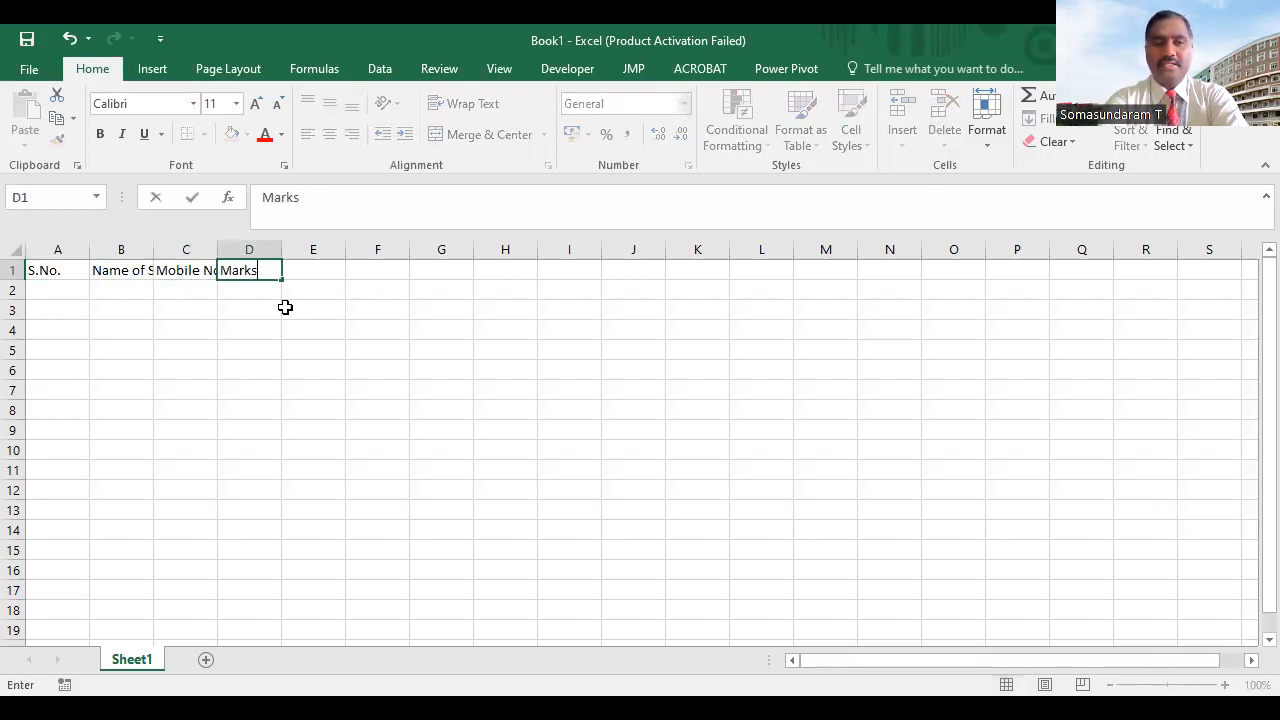
pyautogui.press('Tab')
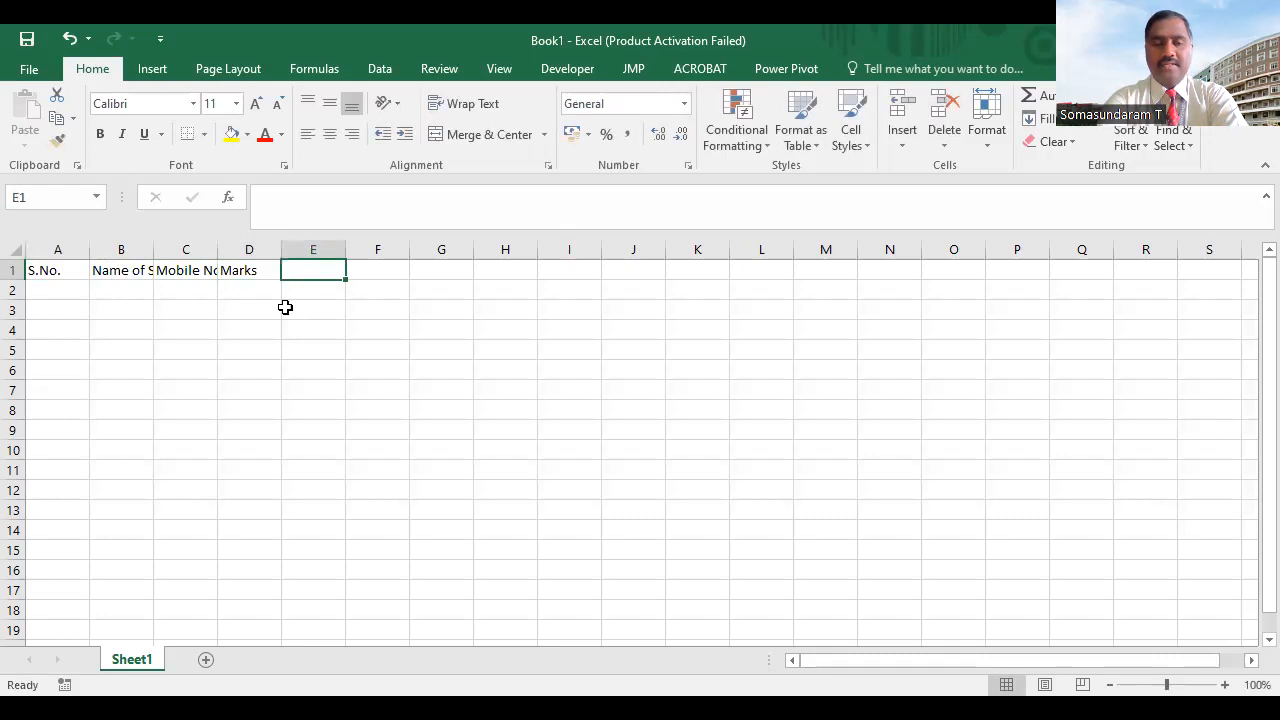
pyautogui.write('Department')
pyautogui.press('Tab')
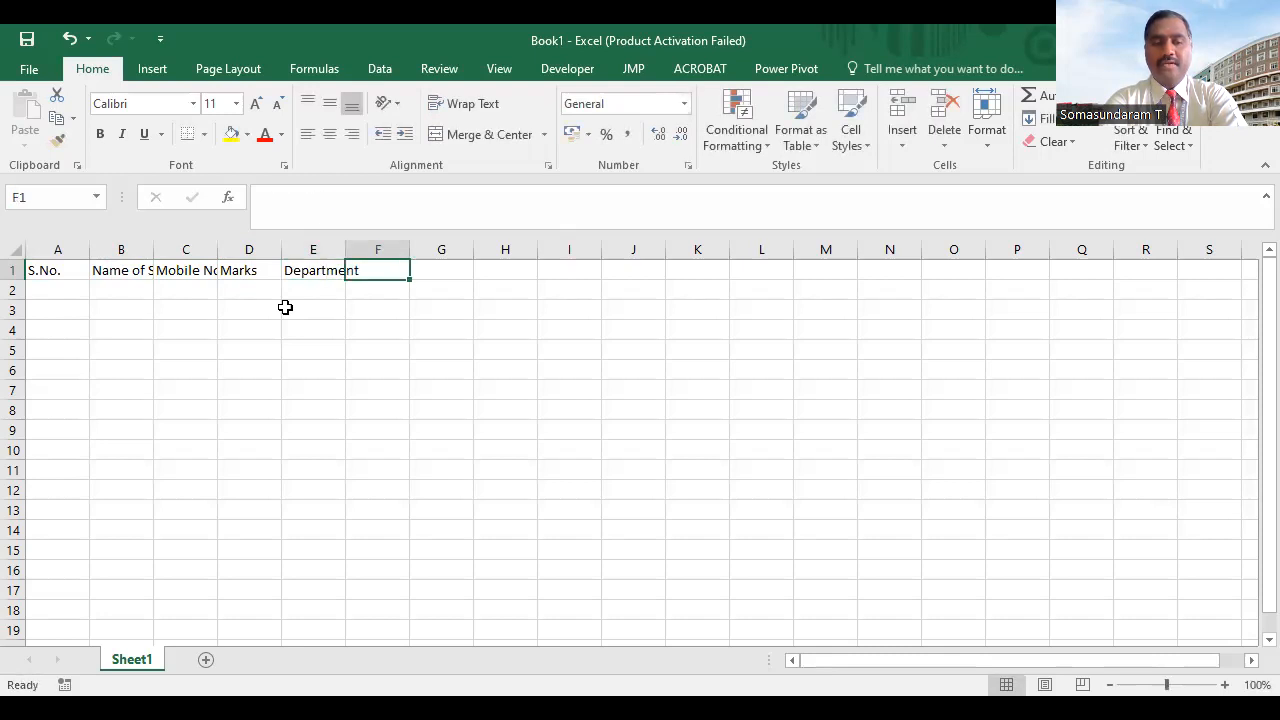
pyautogui.write('City')
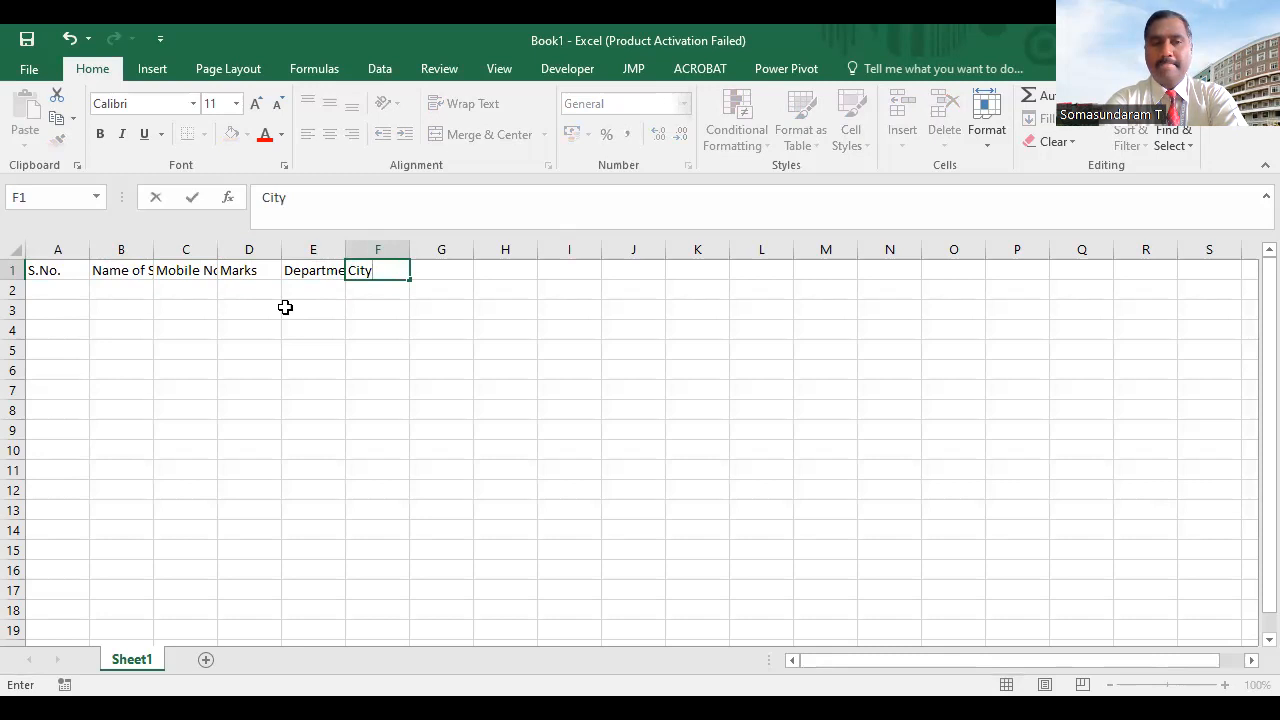
pyautogui.press('Tab')
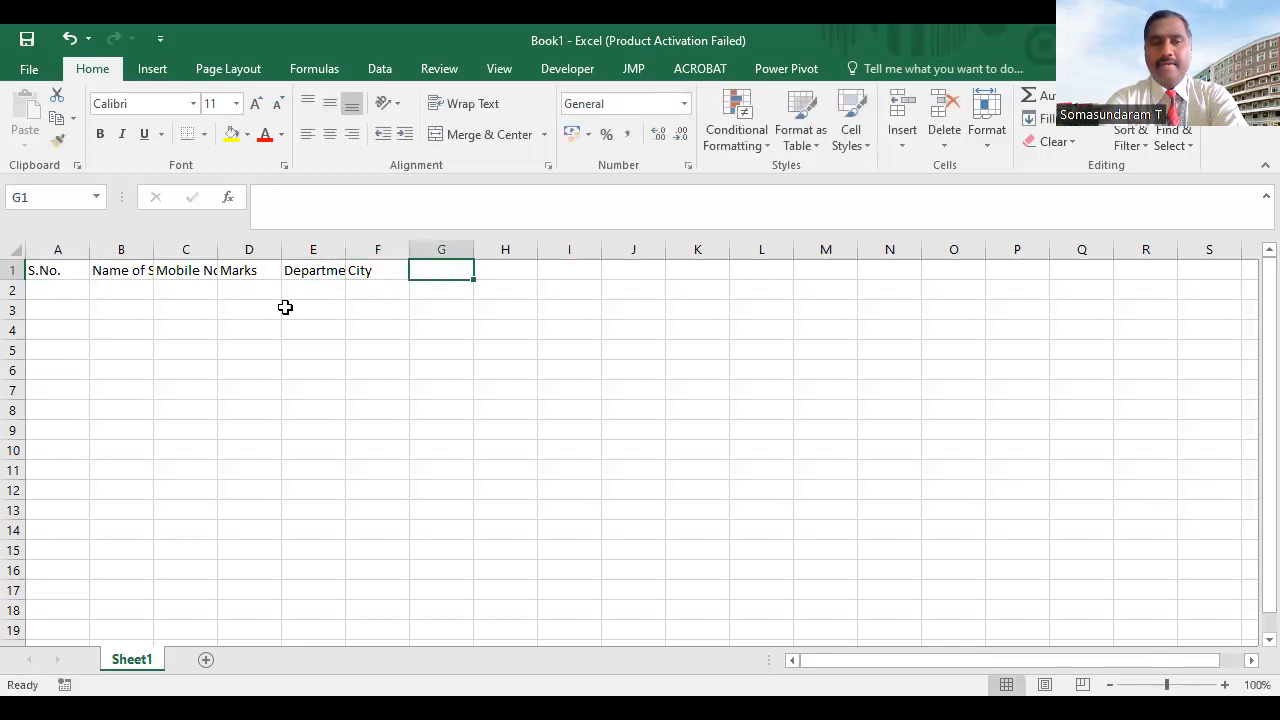
# Auto-fit the widths of columns B to E to their headings
pyautogui.doubleClick(155, 241)
pyautogui.doubleClick(270, 249)
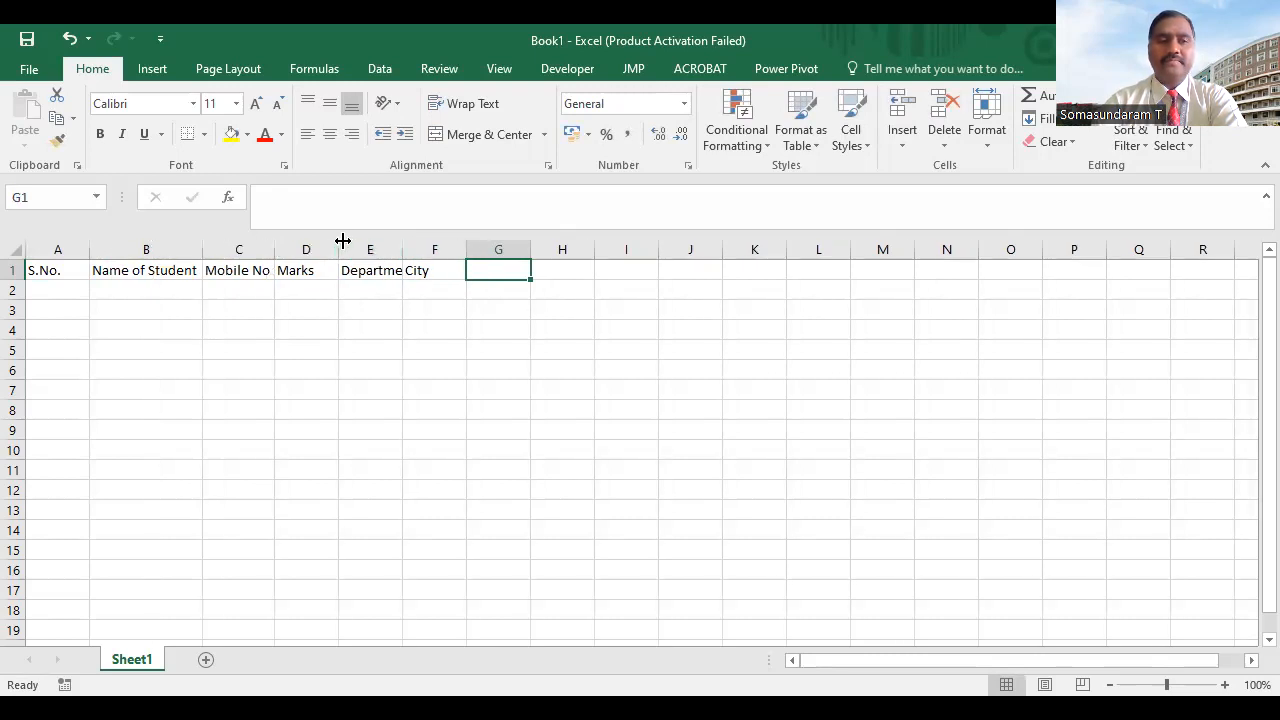
pyautogui.doubleClick(340, 243)
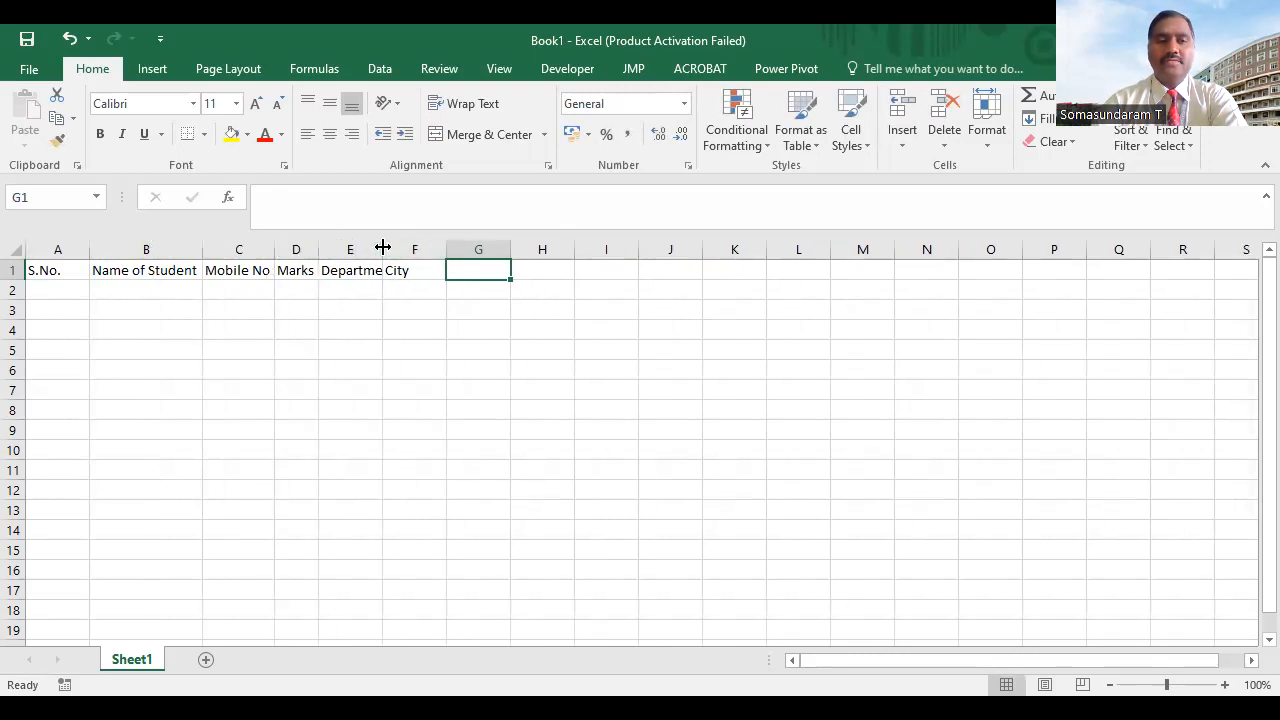
pyautogui.doubleClick(383, 249)
pyautogui.click(449, 249)
# Centre the contents of A1:F5 horizontally and vertically and format them in Times New Roman, size 12
pyautogui.moveTo(74, 277); pyautogui.dragTo(412, 353)
pyautogui.click(330, 136)
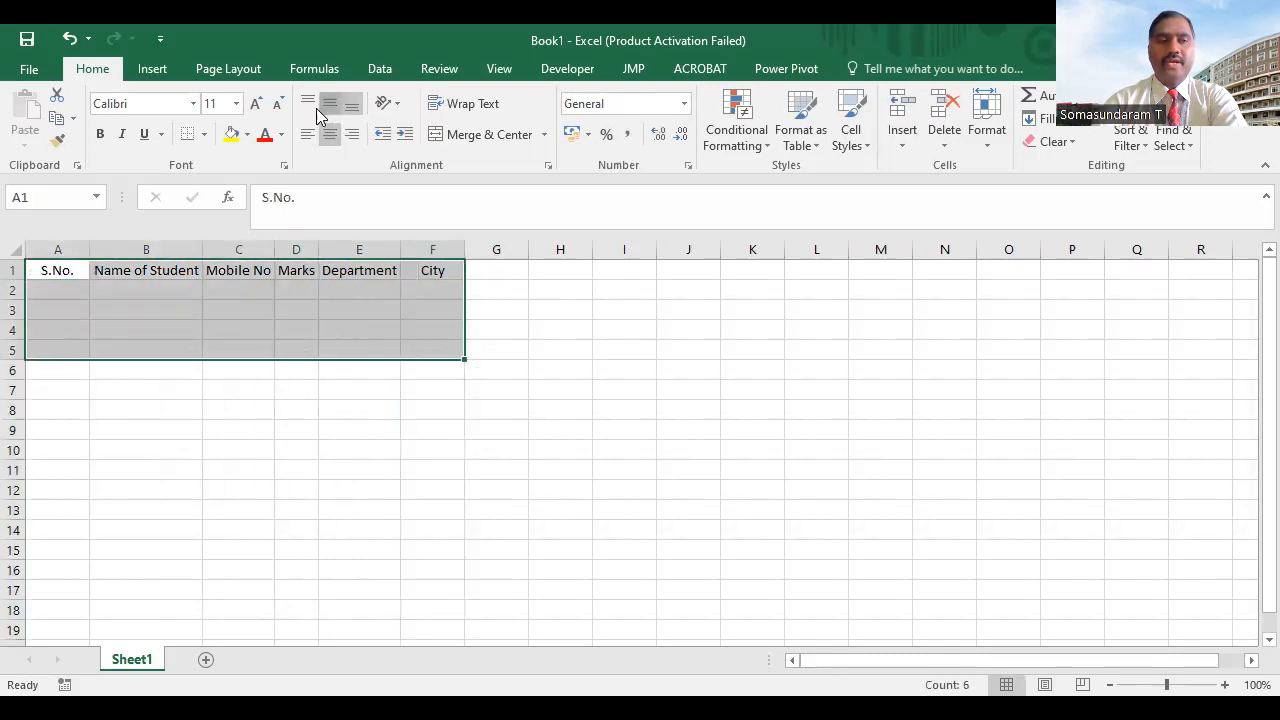
pyautogui.click(193, 103)
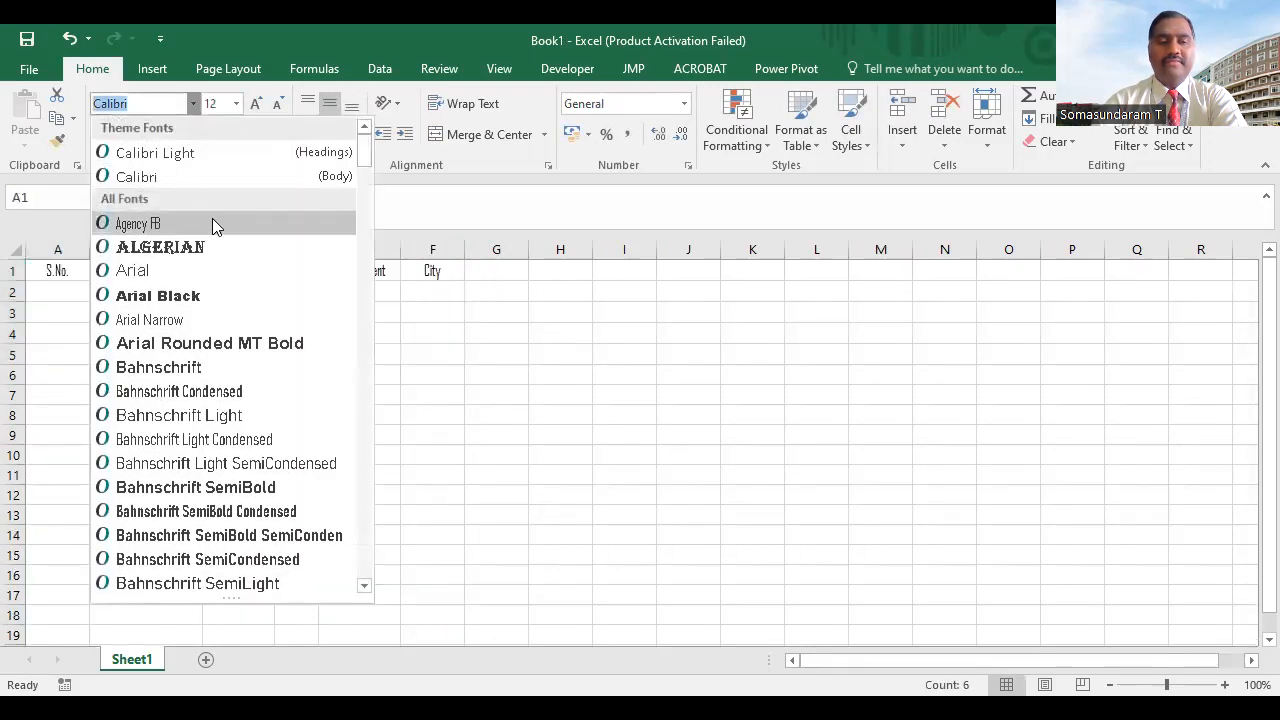
pyautogui.write('Times New Roma')
pyautogui.click(224, 583)
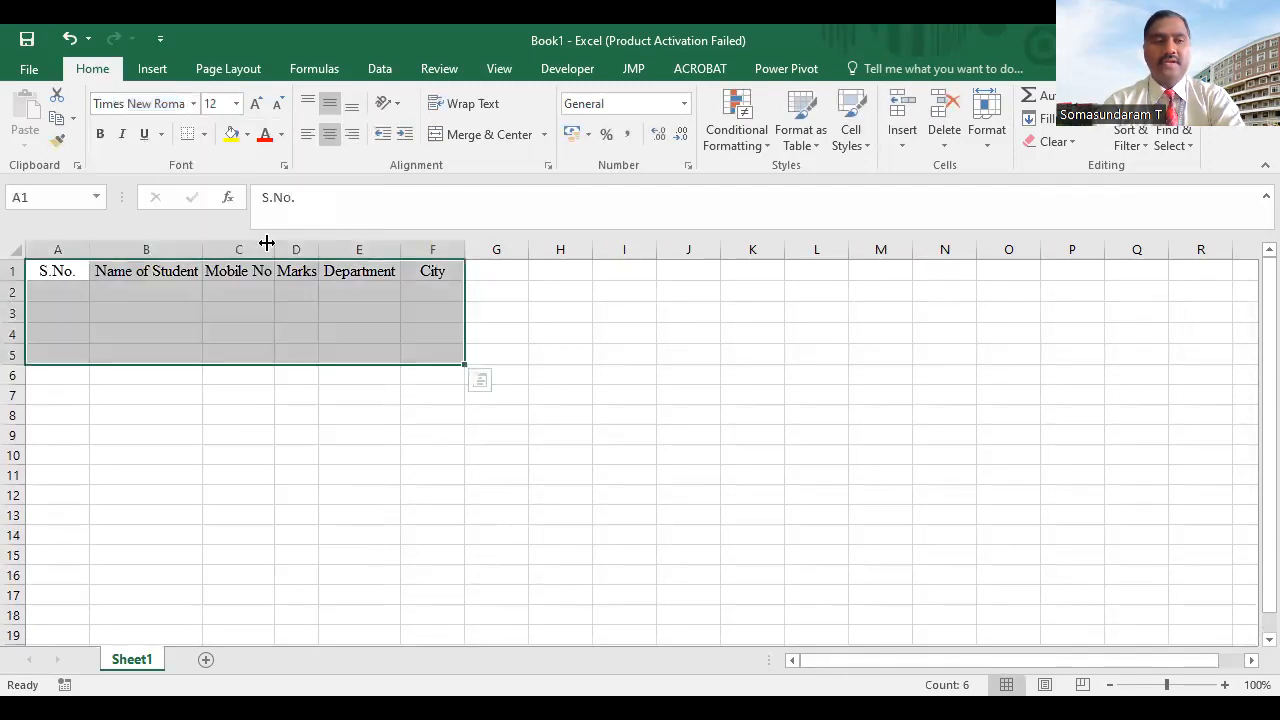
# Apply all borders to the range A1:F5 and make the heading row A1:F1 bold
pyautogui.click(203, 134)
pyautogui.click(226, 305)
pyautogui.moveTo(74, 274); pyautogui.dragTo(424, 271)
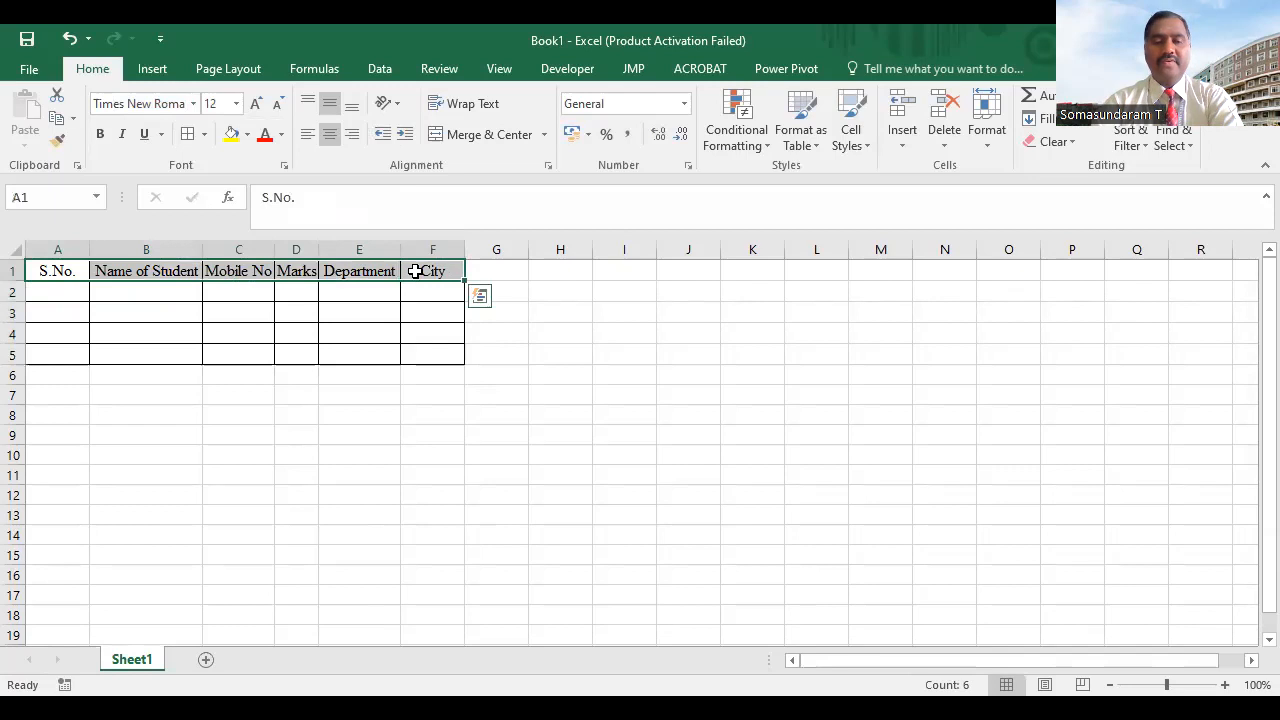
pyautogui.hotkey('ctrl', 'b')
# Number the student rows 1 to 4 in cells A2 to A5 under S.No
pyautogui.click(69, 292)
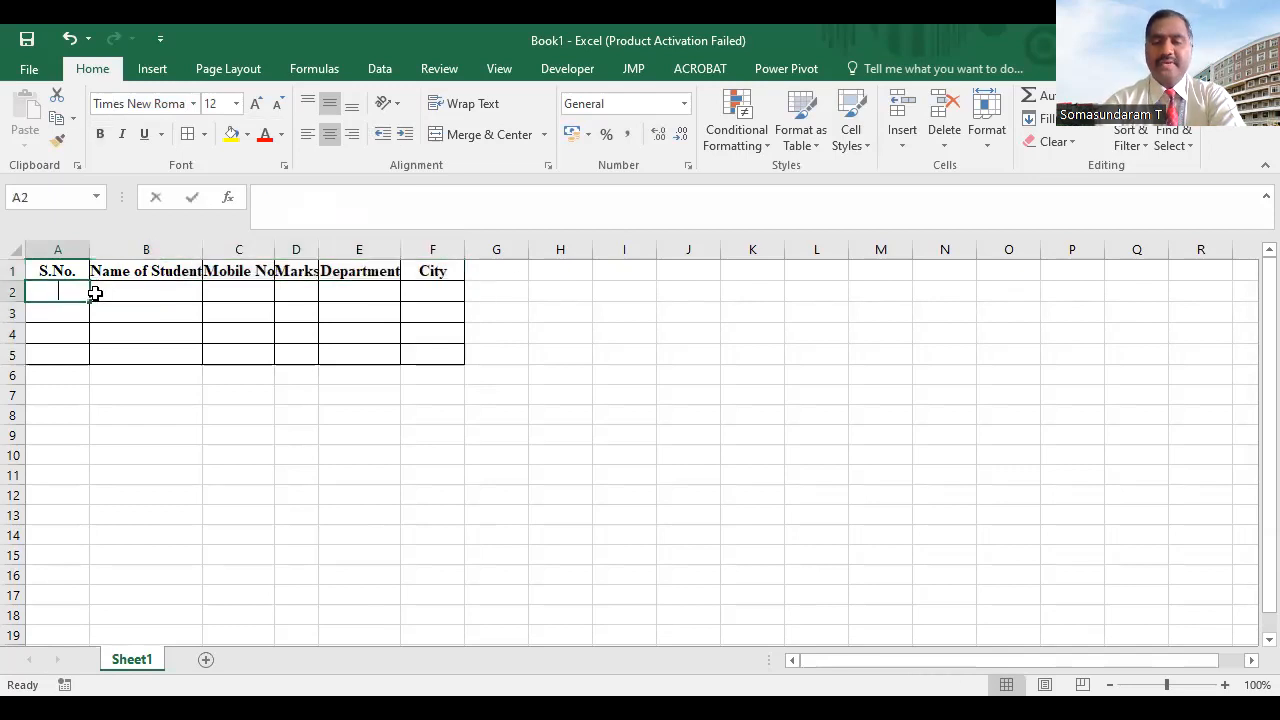
pyautogui.write('1')
pyautogui.press('Return')
pyautogui.write('2')
pyautogui.press('Return')
pyautogui.write('3')
pyautogui.press('Return')
pyautogui.write('4')
pyautogui.press('Return')
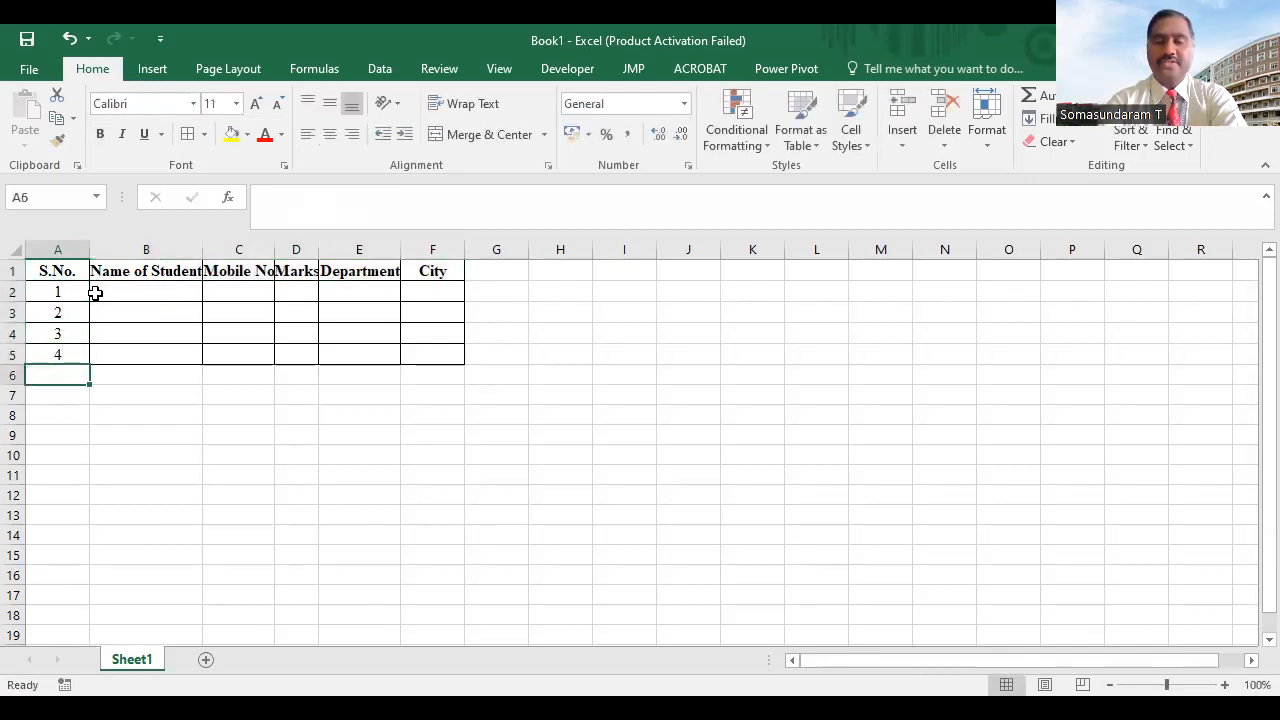
# Fill cells B2 to B5 under Name of Student with the names of the four students
pyautogui.press('Right')
pyautogui.press('Up')
pyautogui.press('Up')
pyautogui.press('Up')
pyautogui.press('Up')
pyautogui.write('Rajesh')
pyautogui.press('Return')
pyautogui.write('Vignesh')
pyautogui.press('Return')
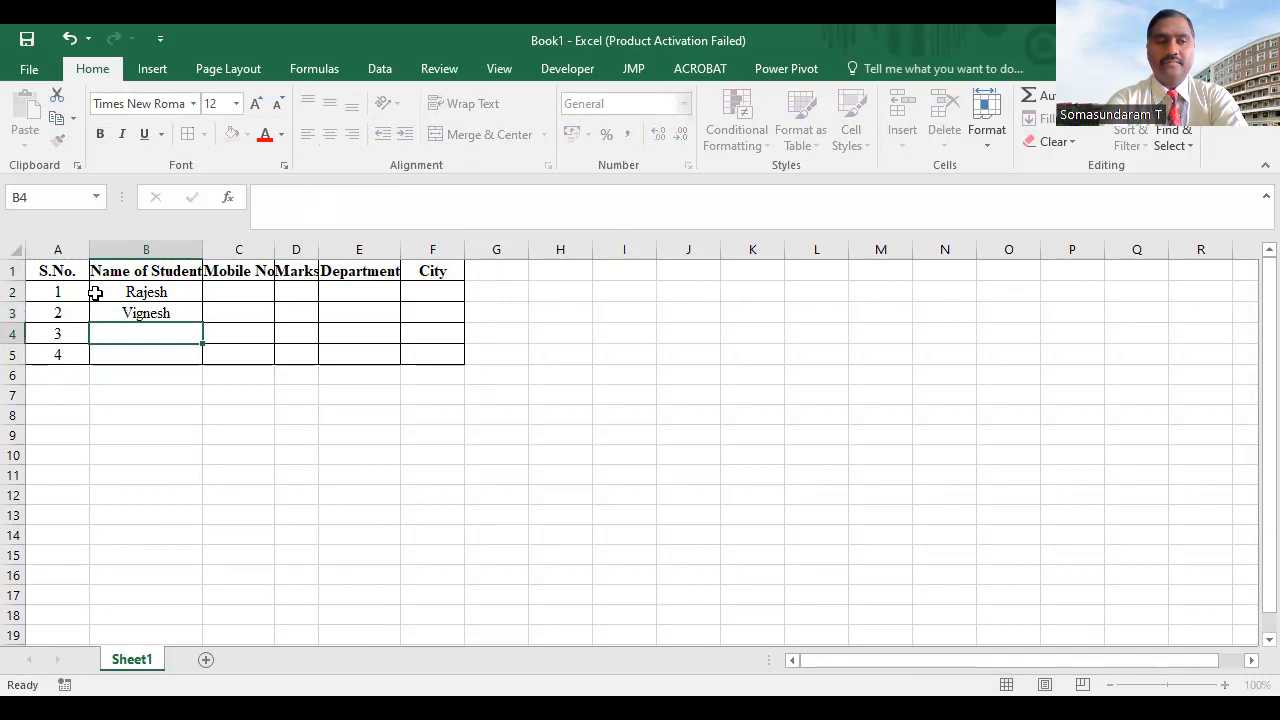
pyautogui.write('Sivam Dub')
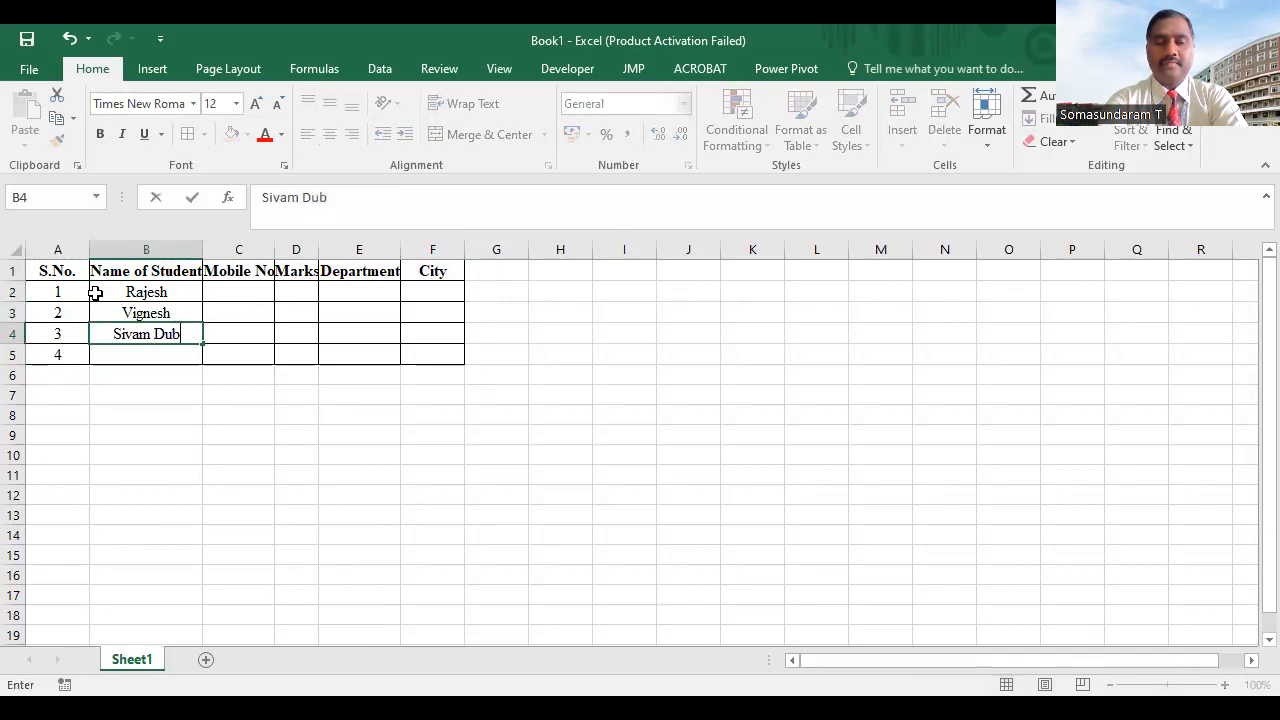
pyautogui.write('e')
pyautogui.press('Return')
pyautogui.write('Rakesh')
pyautogui.press('Return')
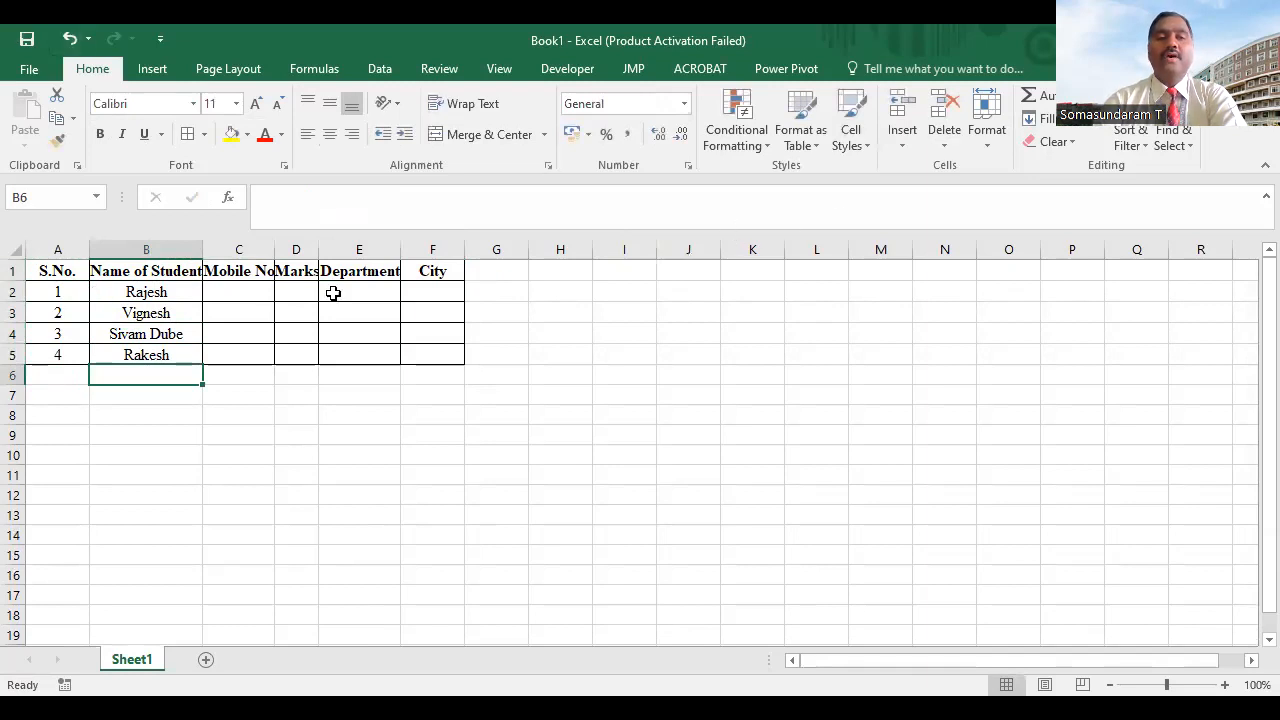
# Widen columns C to F so that the bold headings fit comfortably
pyautogui.doubleClick(274, 249)
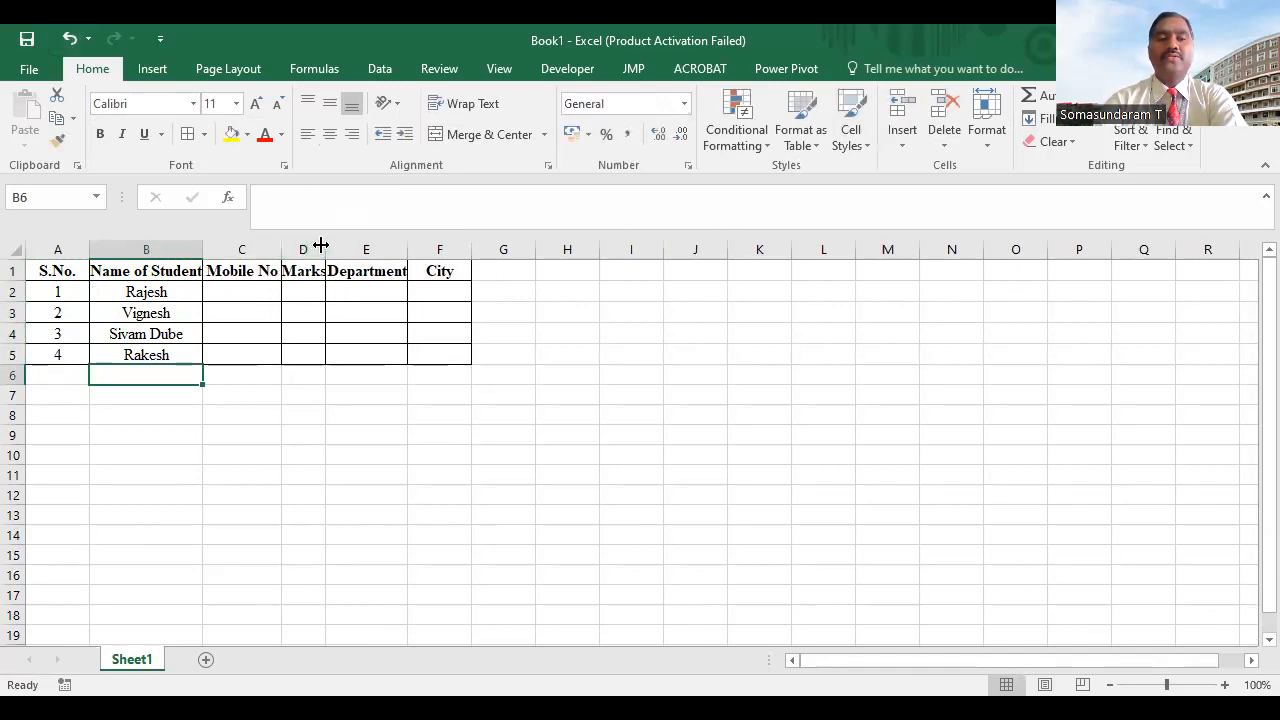
pyautogui.doubleClick(321, 247)
pyautogui.doubleClick(425, 247)
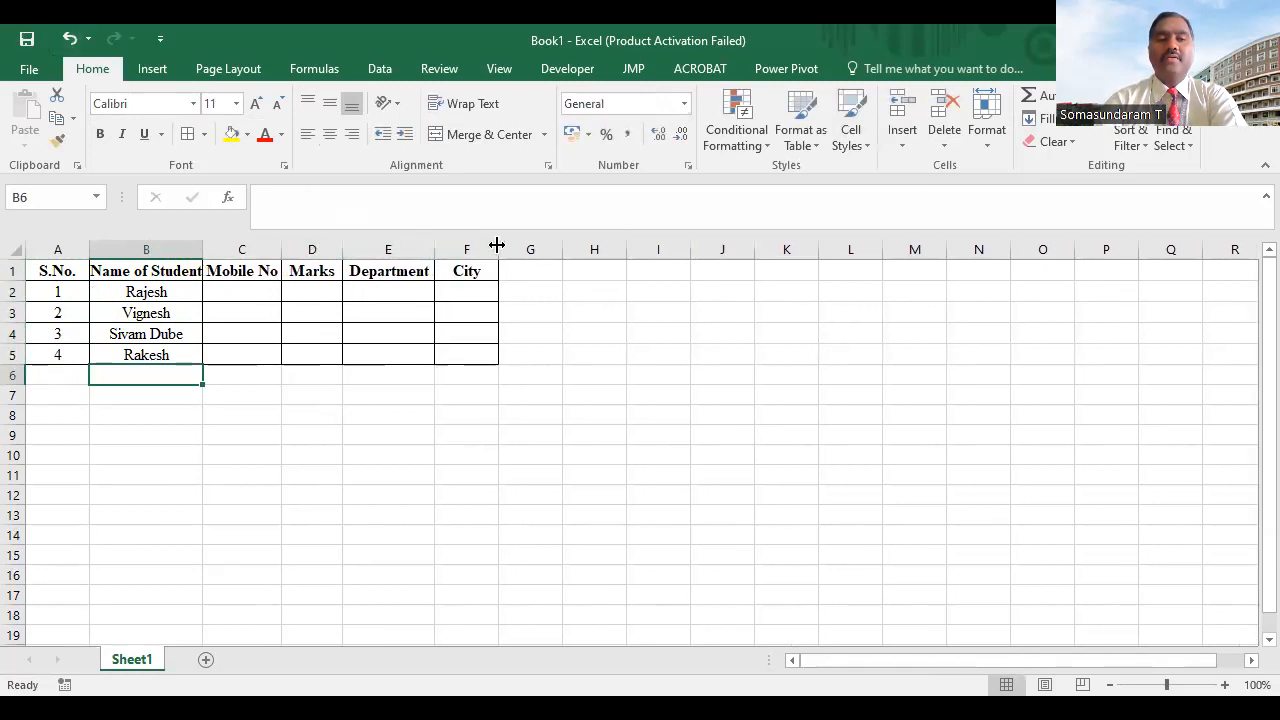
pyautogui.doubleClick(498, 247)
pyautogui.moveTo(57, 249); pyautogui.dragTo(143, 248)
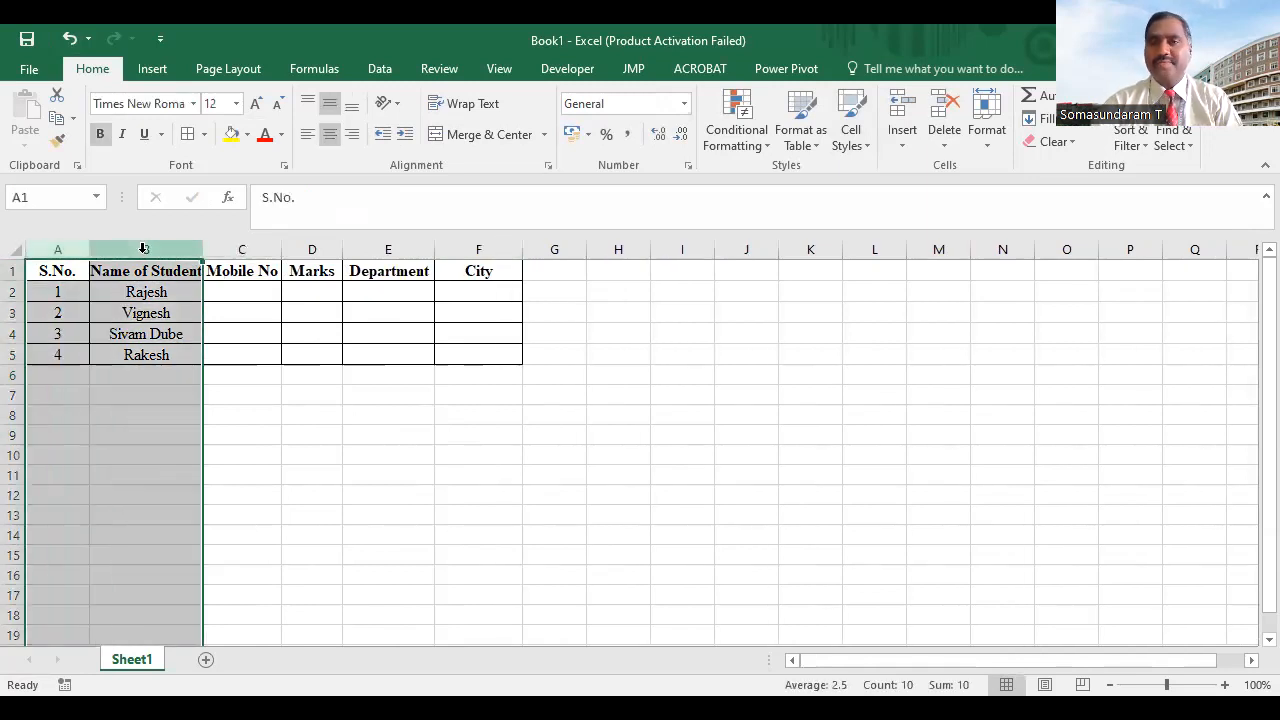
pyautogui.moveTo(58, 245); pyautogui.dragTo(136, 252)
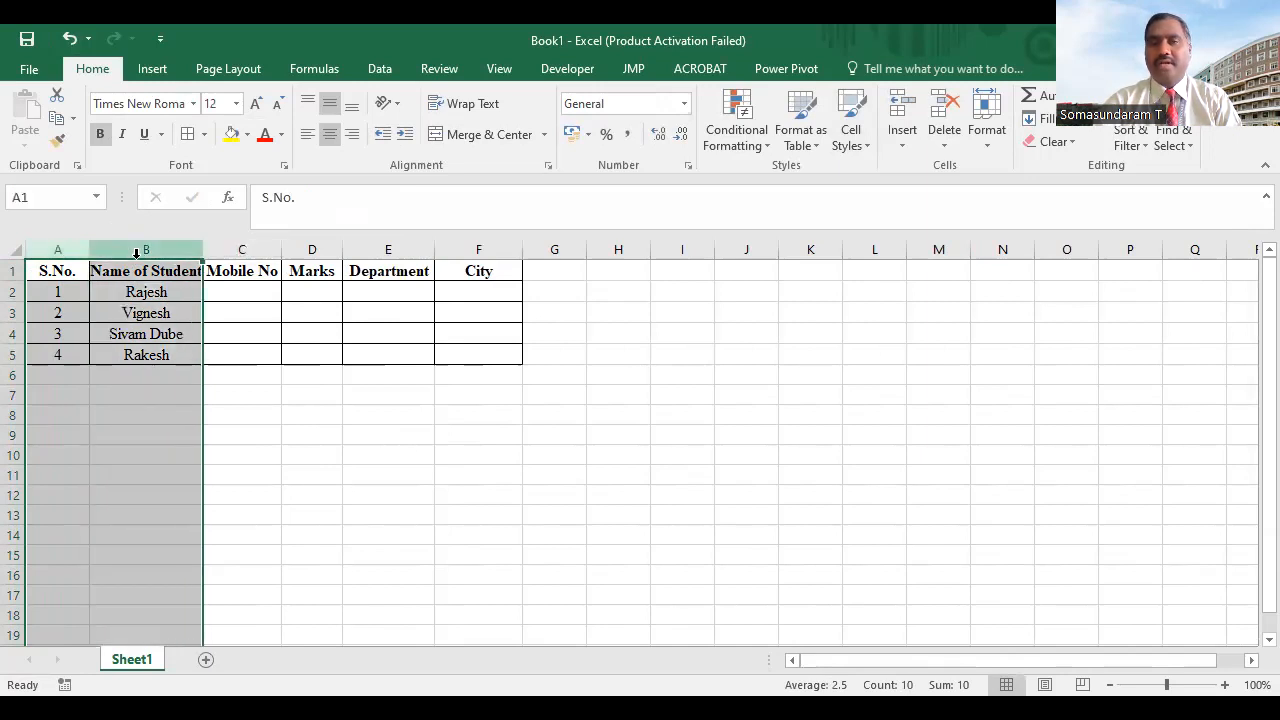
pyautogui.click(209, 285)
pyautogui.moveTo(62, 249); pyautogui.dragTo(134, 250)
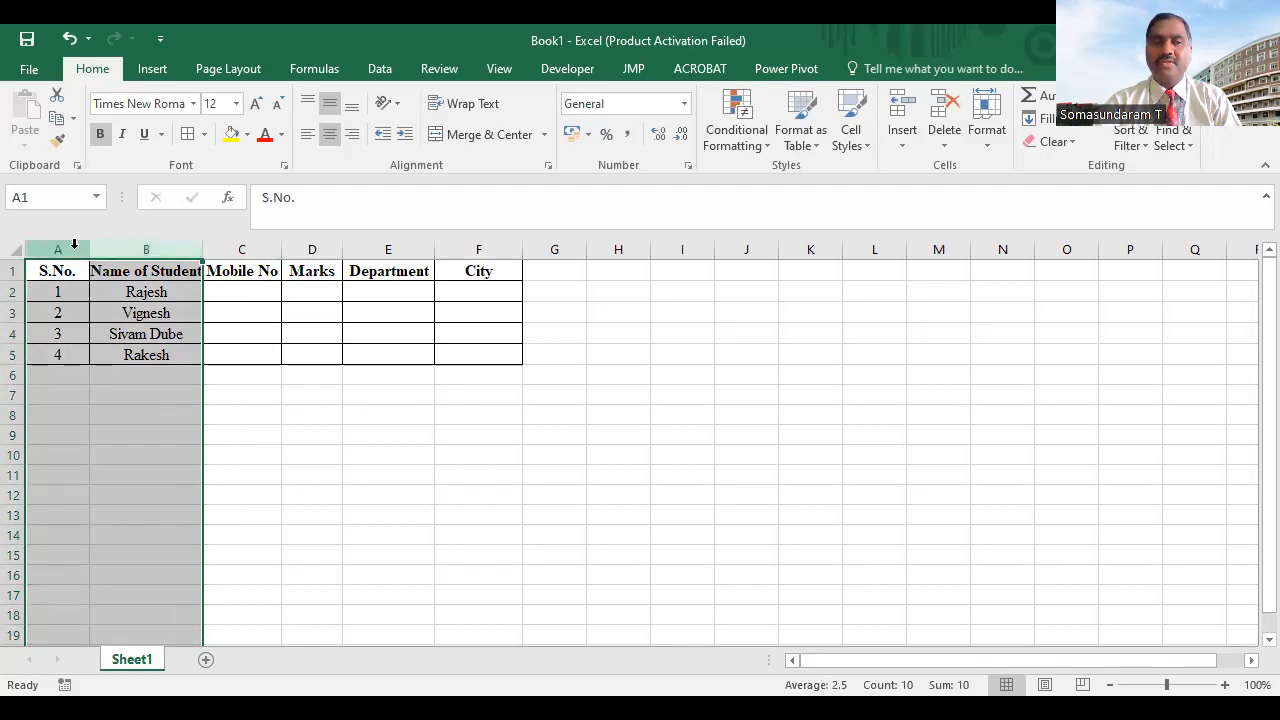
pyautogui.click(134, 250)
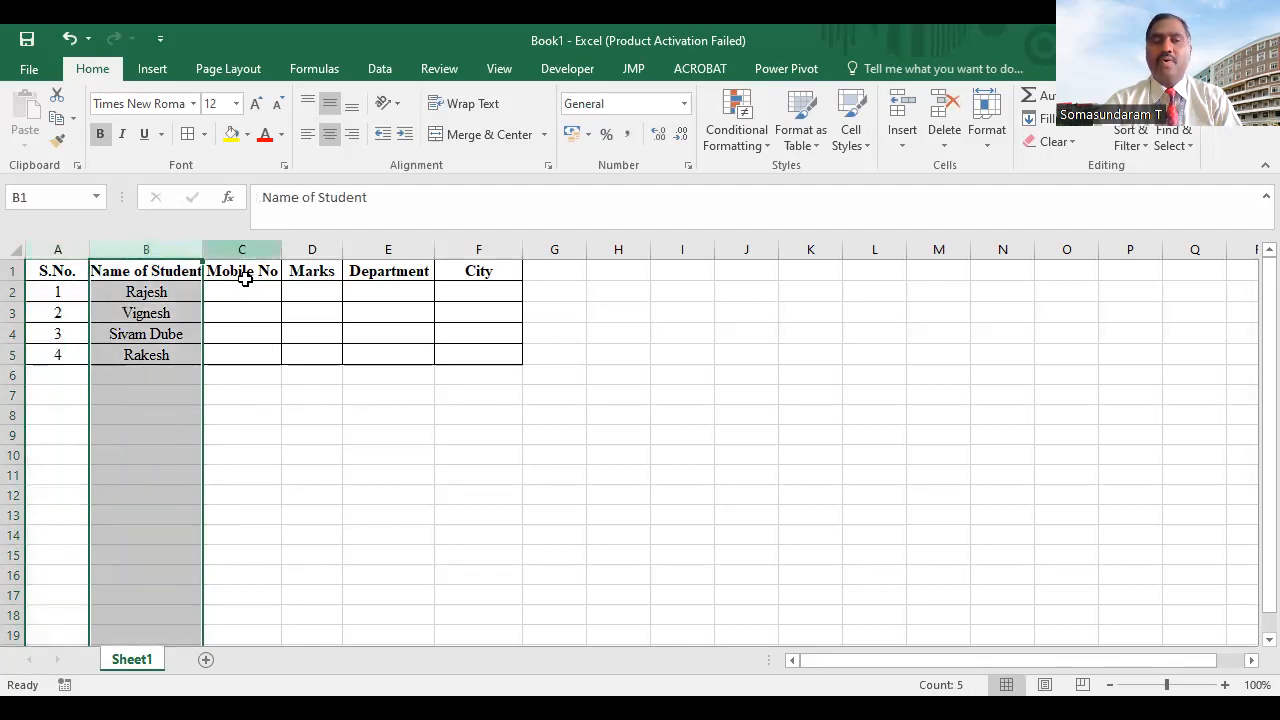
pyautogui.click(314, 250)
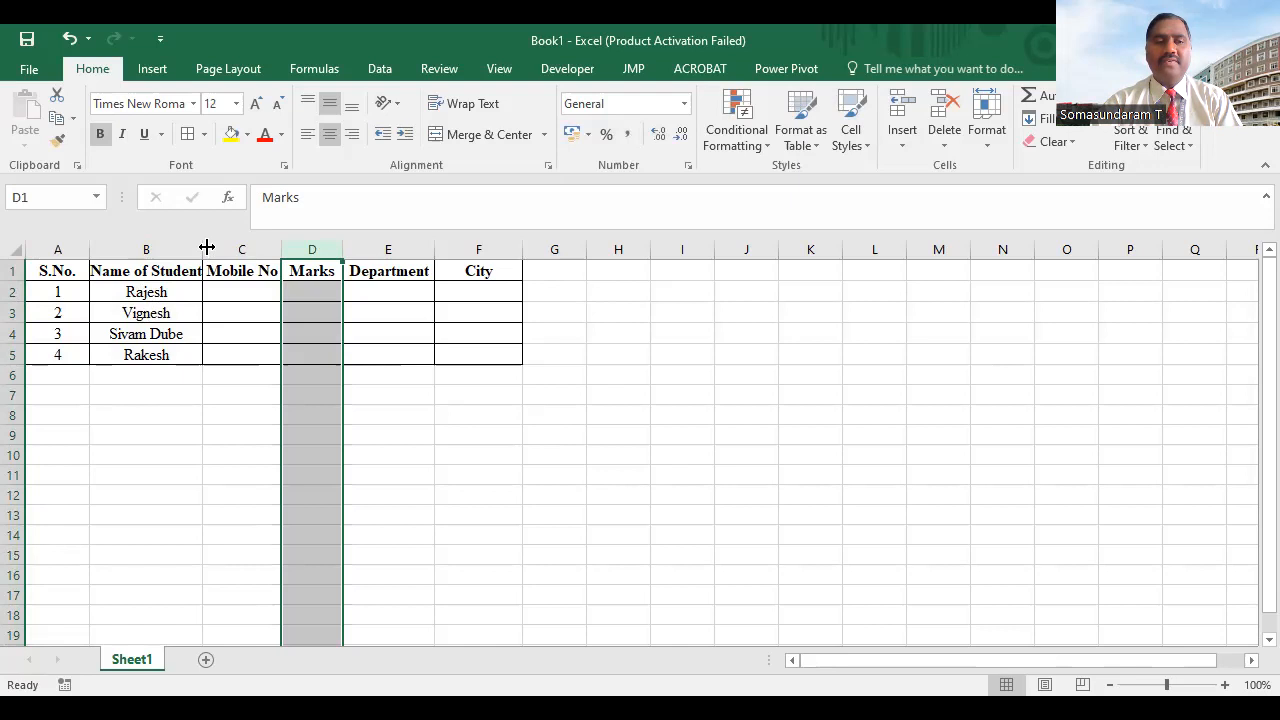
# Widen column B slightly and enter the four students' mobile numbers in cells C2 to C5
pyautogui.moveTo(206, 247); pyautogui.dragTo(216, 248)
pyautogui.click(171, 288)
pyautogui.click(237, 286)
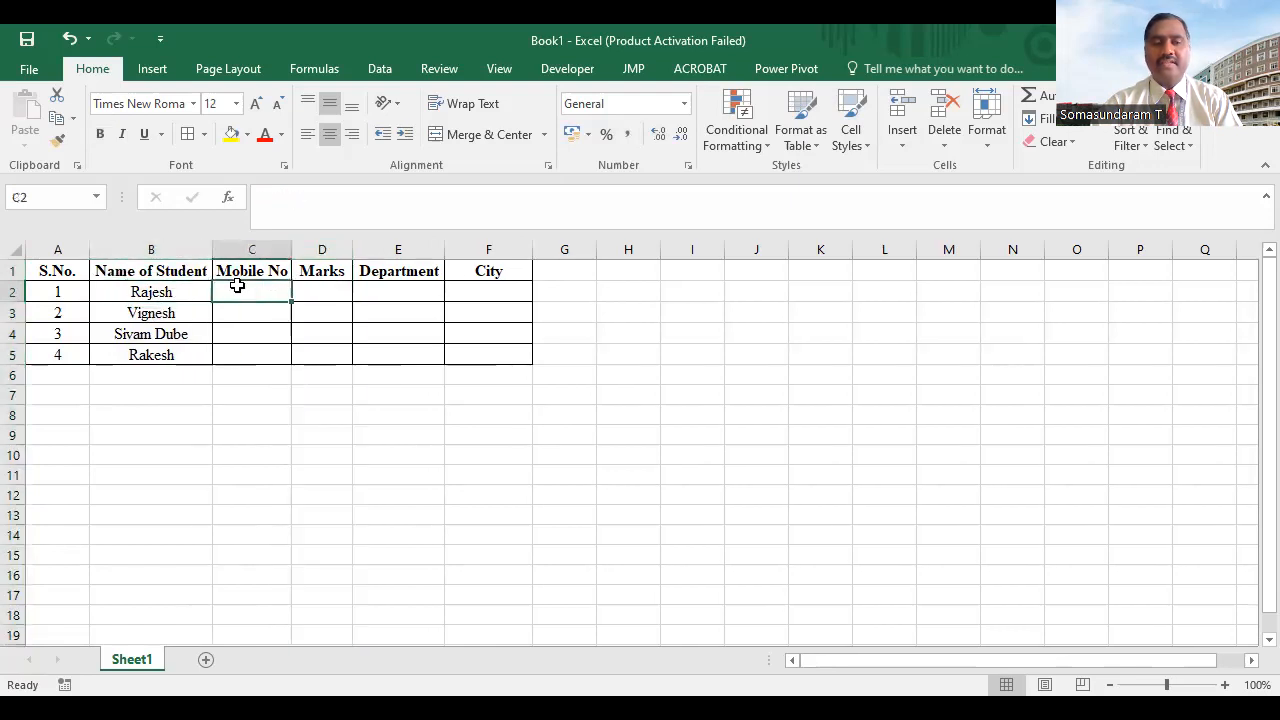
pyautogui.write('8939449')
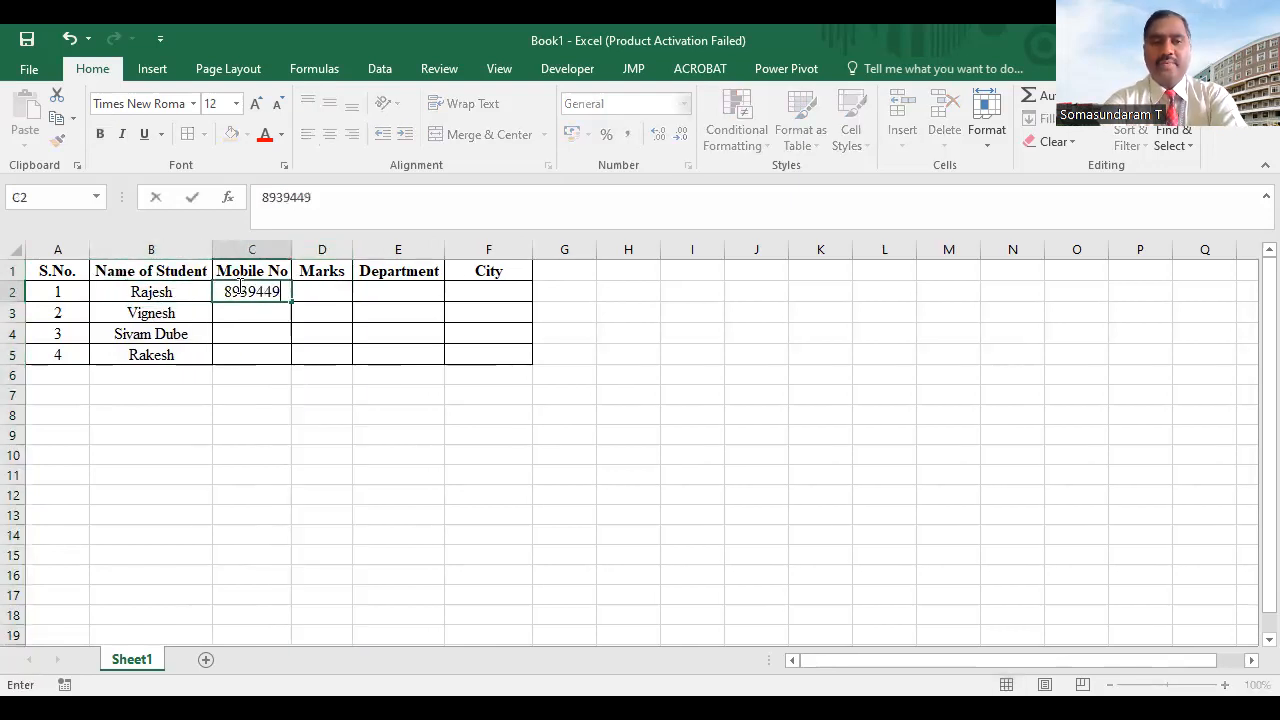
pyautogui.press('Return')
pyautogui.write('8548493')
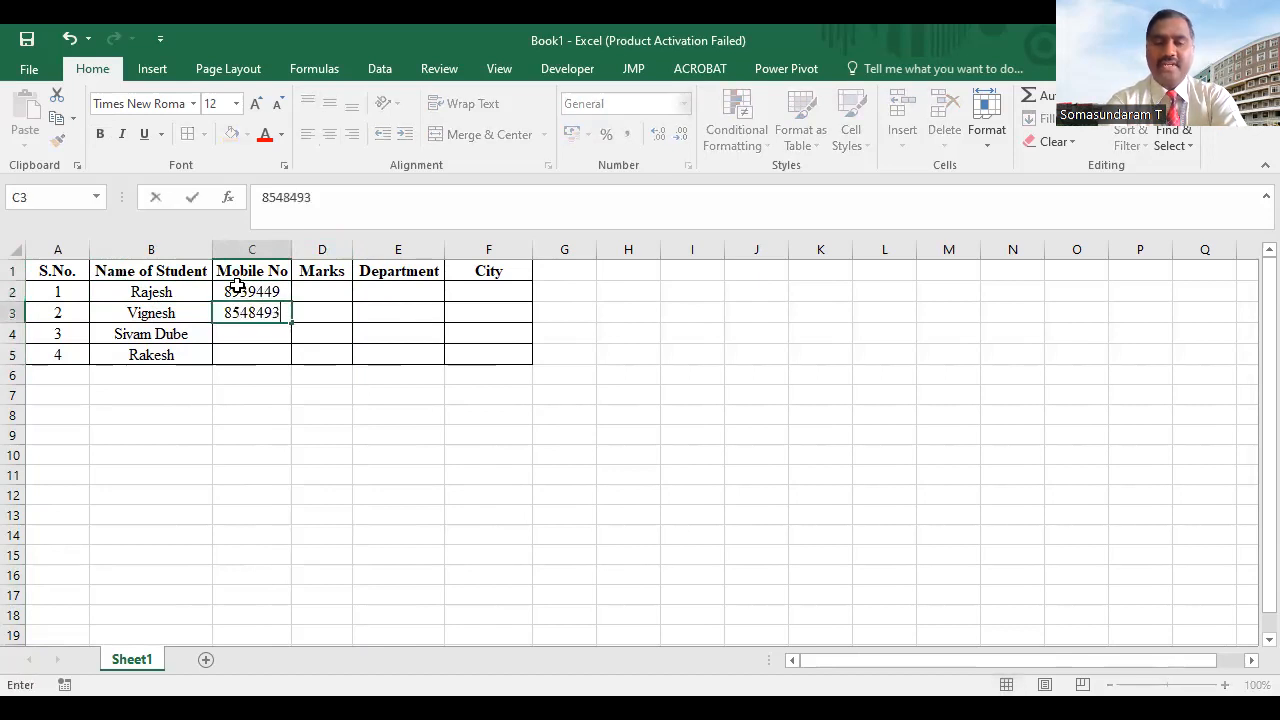
pyautogui.press('Return')
pyautogui.write('282403')
pyautogui.press('Return')
pyautogui.write('2849589')
pyautogui.press('Return')
pyautogui.press('Return')
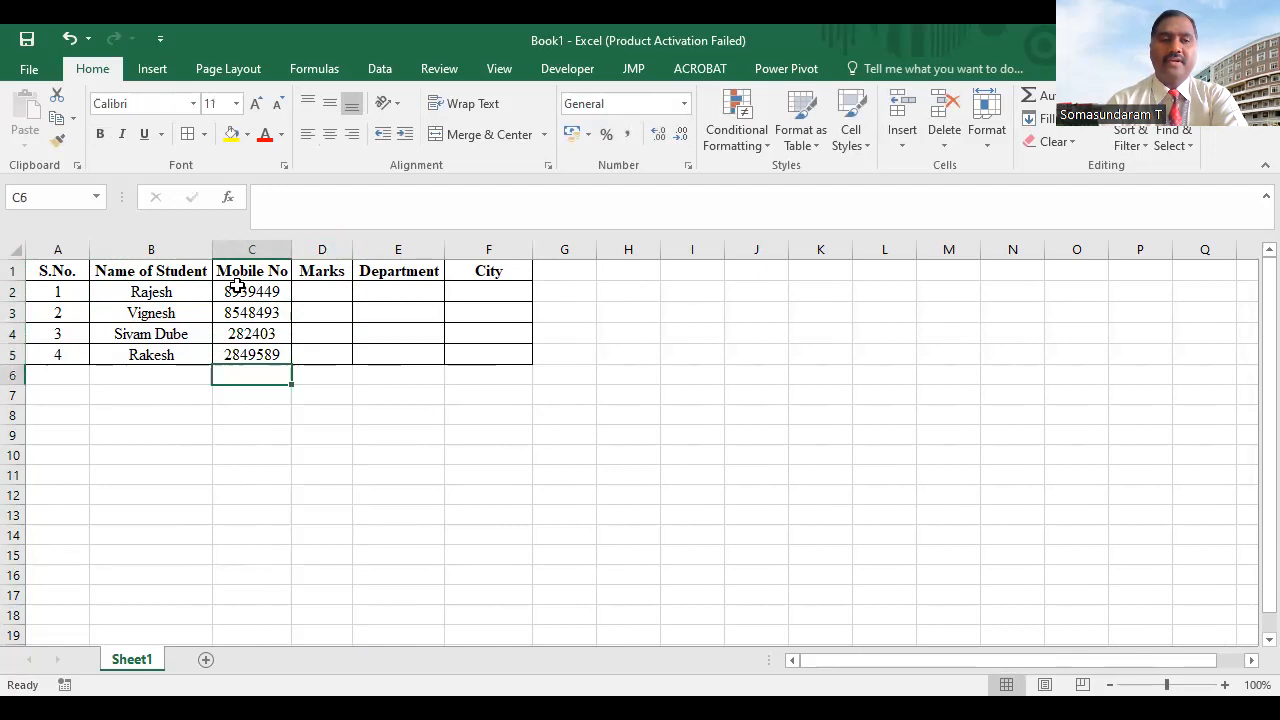
# Add a data validation rule to cell D2 under Marks allowing only whole numbers between 70 and 75
pyautogui.click(323, 292)
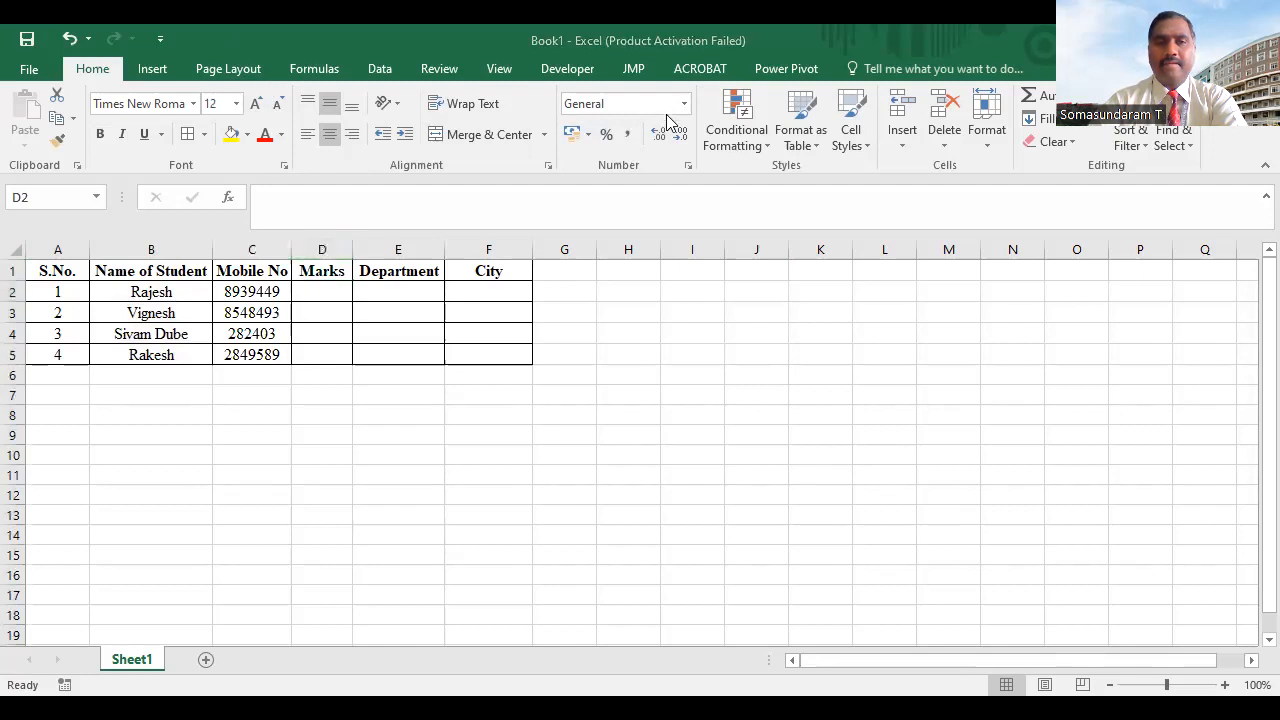
pyautogui.click(382, 69)
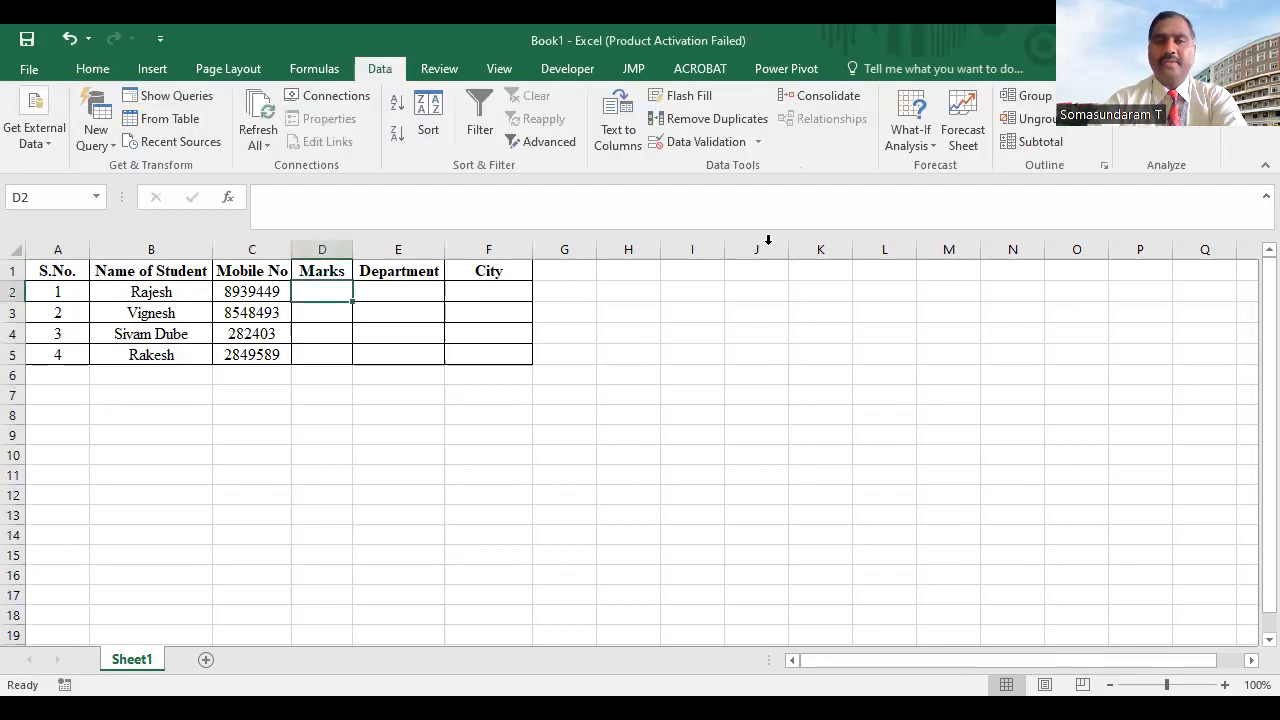
pyautogui.click(759, 142)
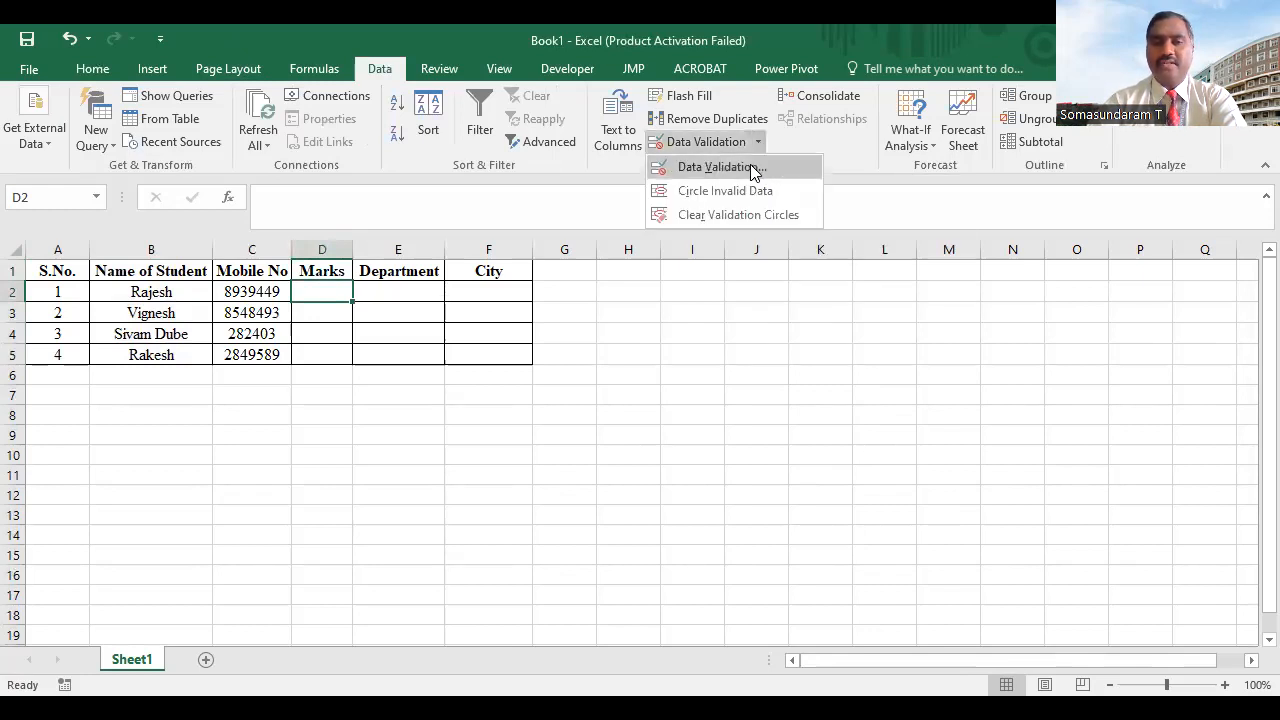
pyautogui.click(754, 168)
pyautogui.moveTo(557, 234); pyautogui.dragTo(858, 269)
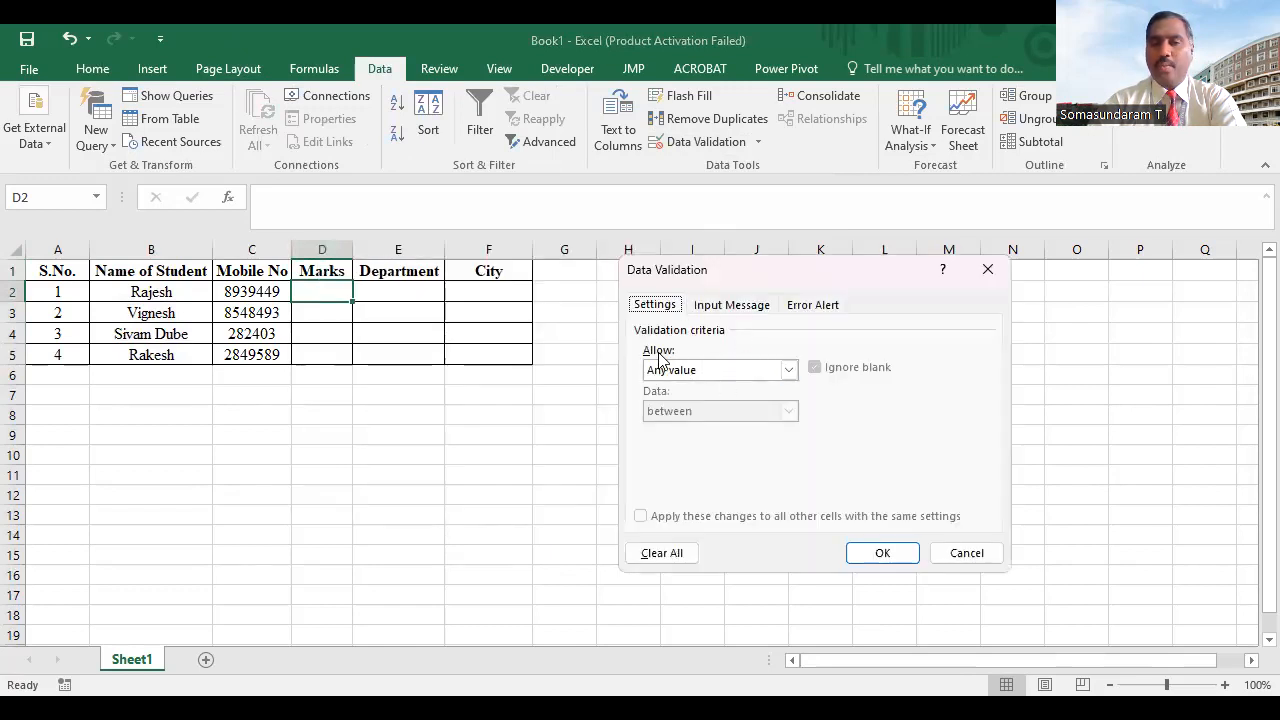
pyautogui.click(789, 370)
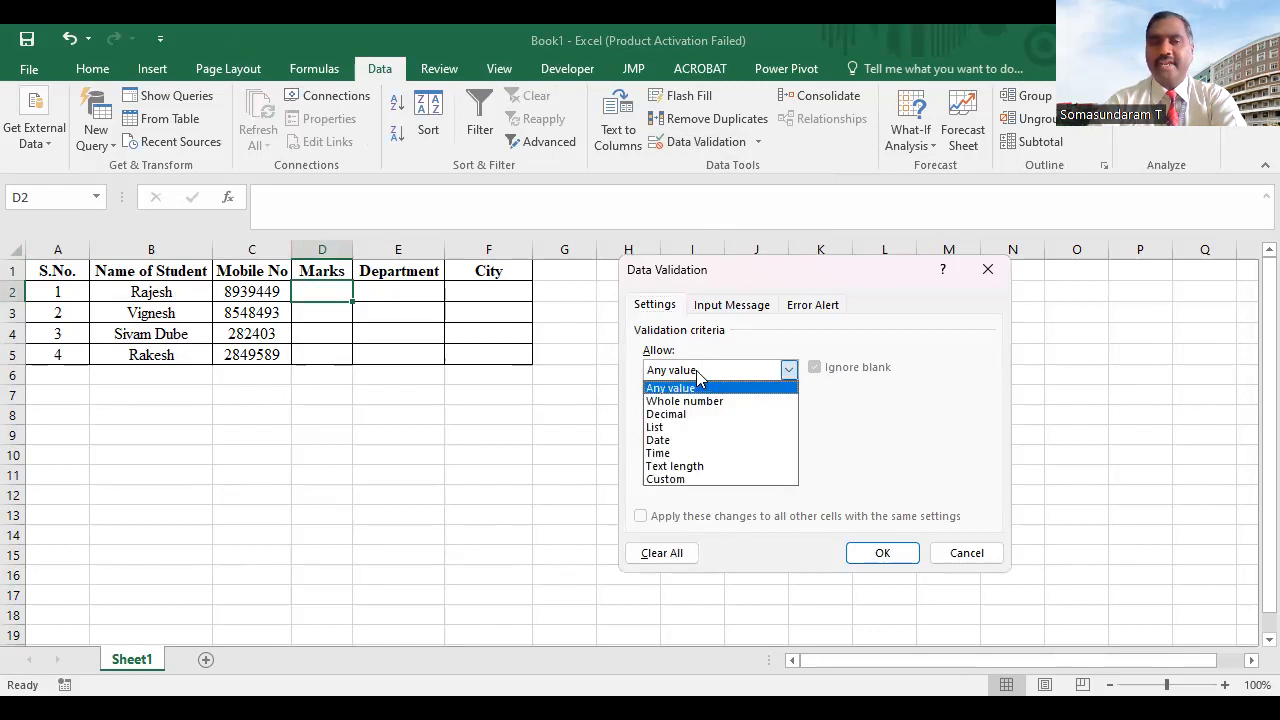
pyautogui.click(773, 401)
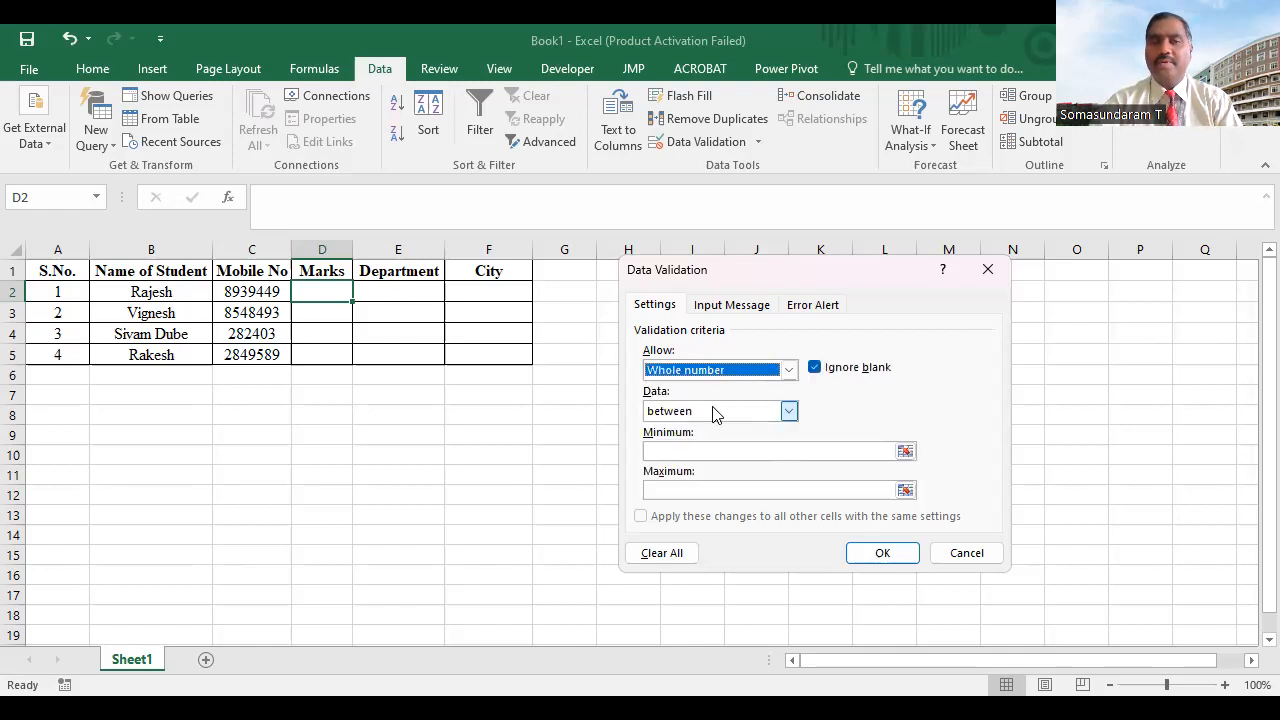
pyautogui.click(697, 450)
pyautogui.write('70')
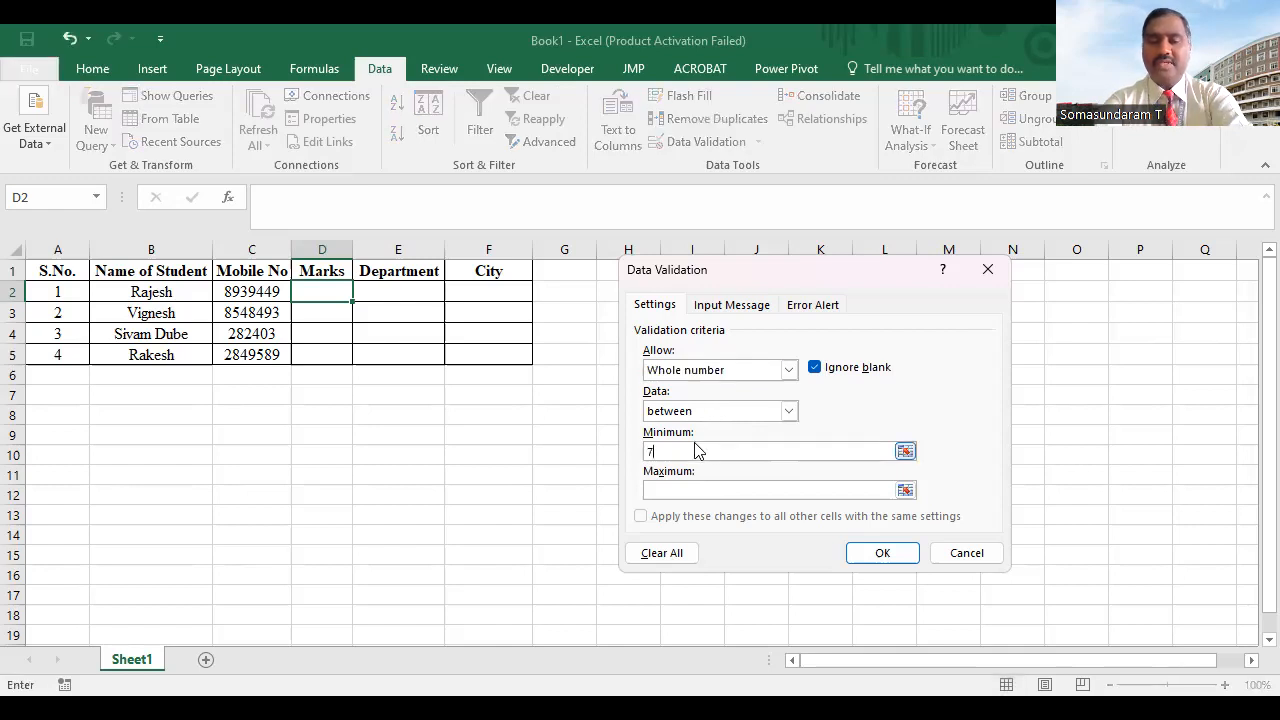
pyautogui.click(697, 490)
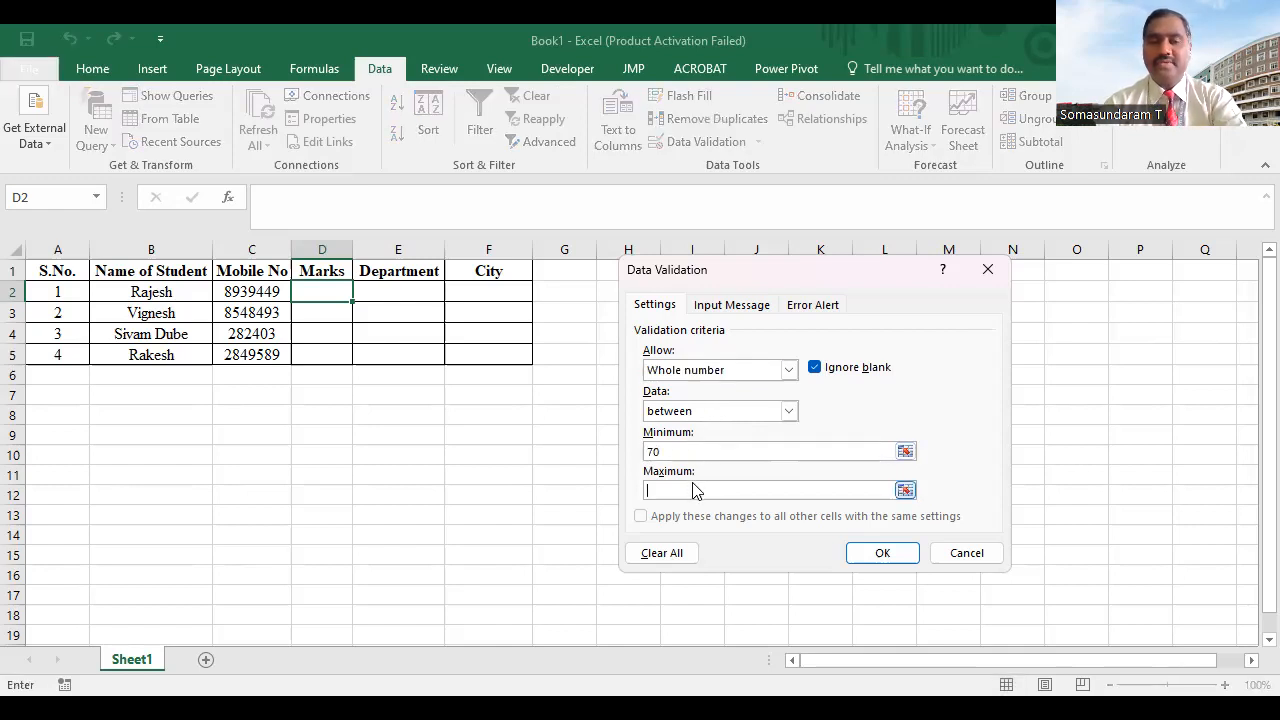
pyautogui.write('75')
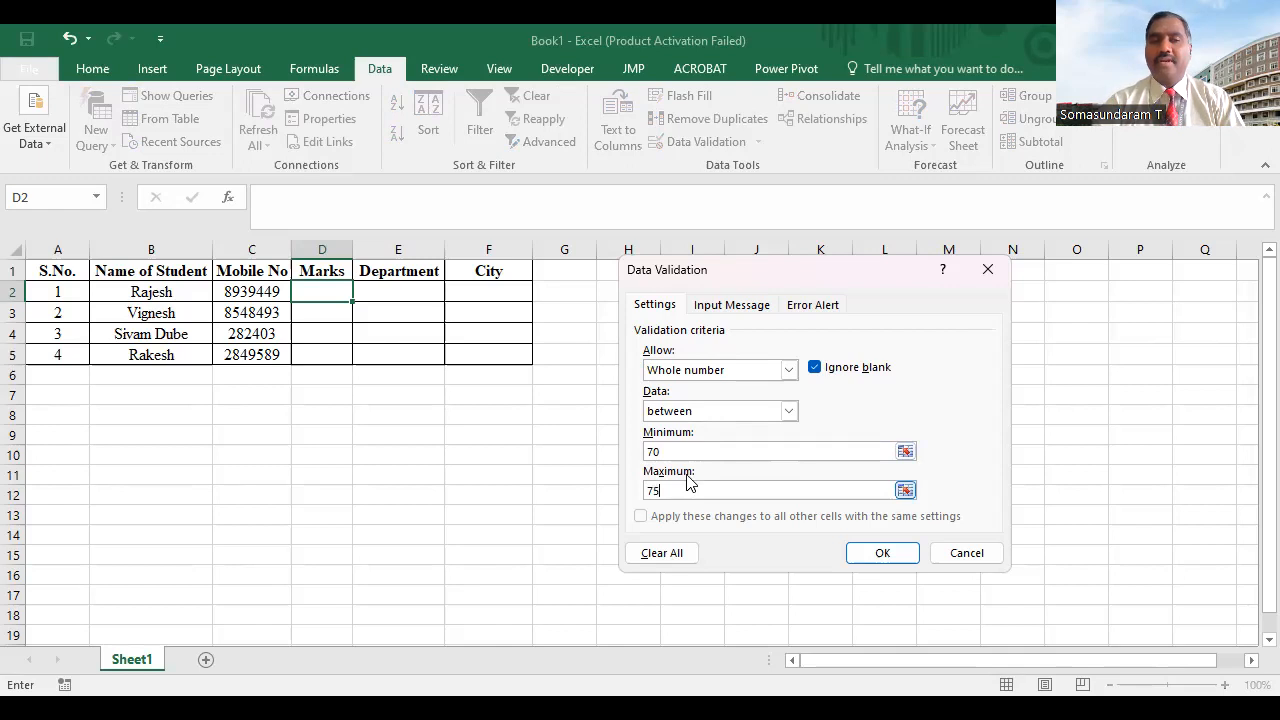
pyautogui.click(880, 554)
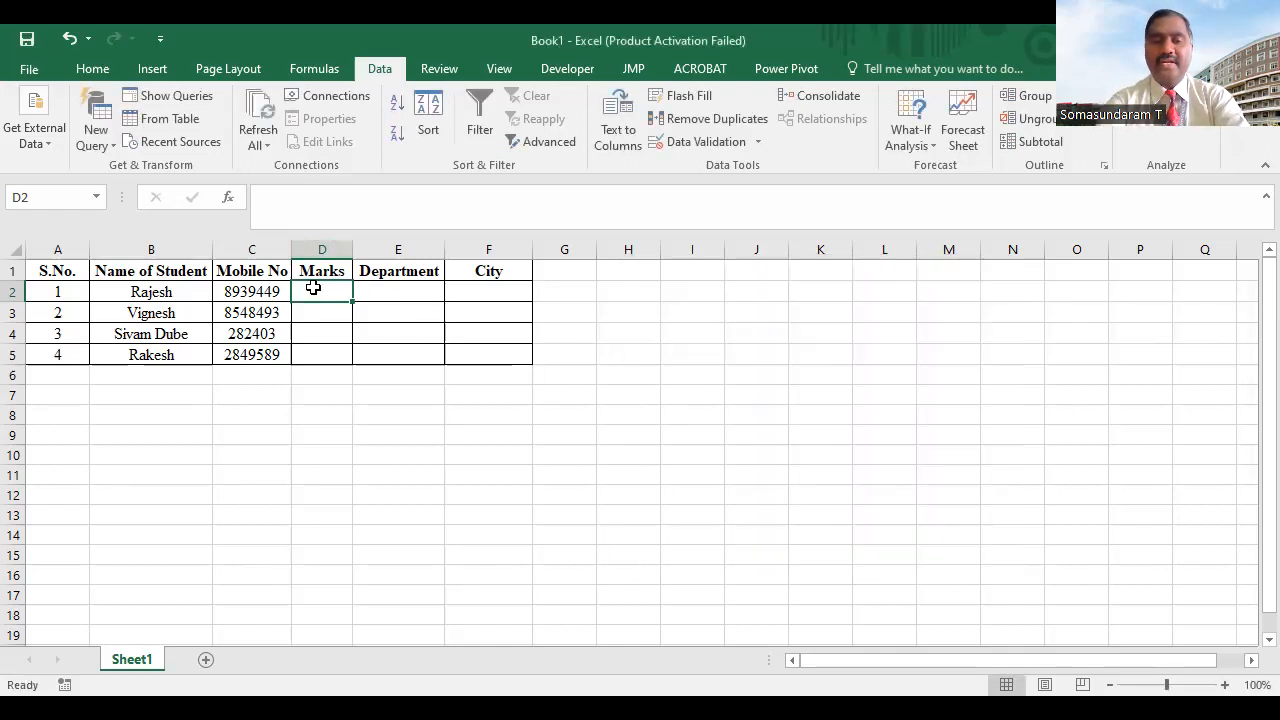
# Test the rule by trying to enter 56 in cell D2, and cancel the entry
pyautogui.write('56')
pyautogui.press('Return')
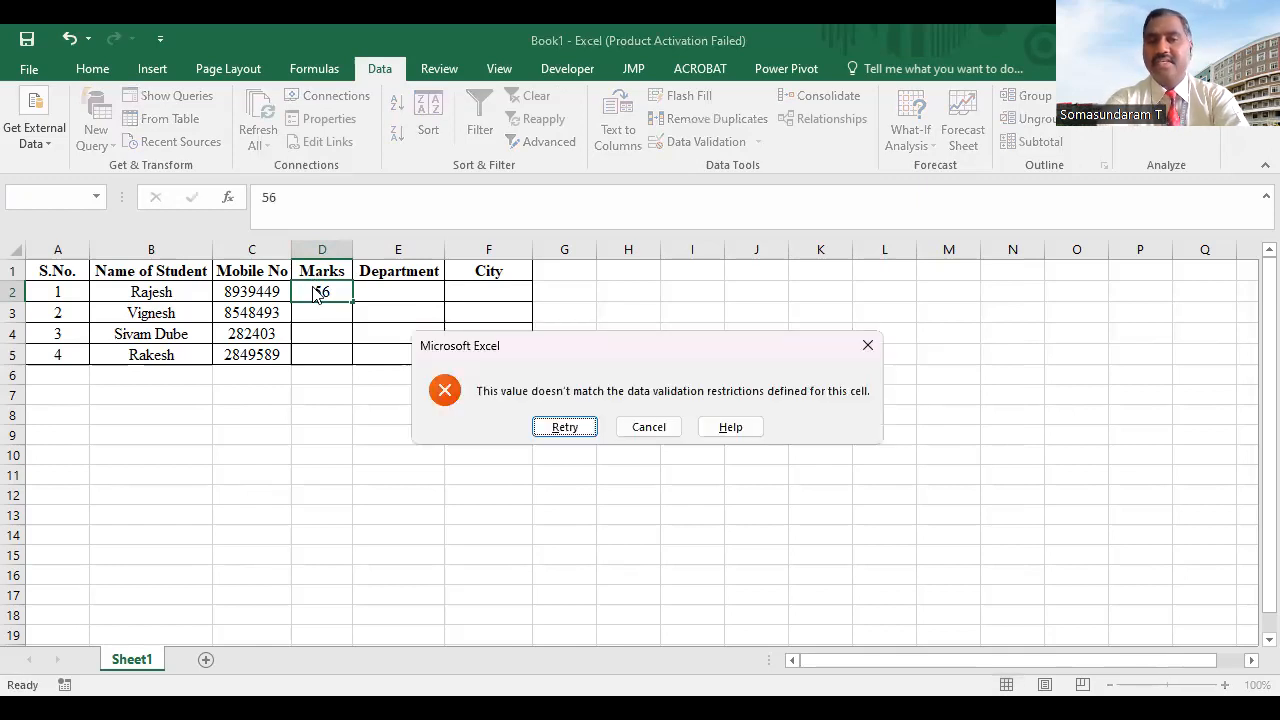
pyautogui.click(576, 428)
pyautogui.click(331, 319)
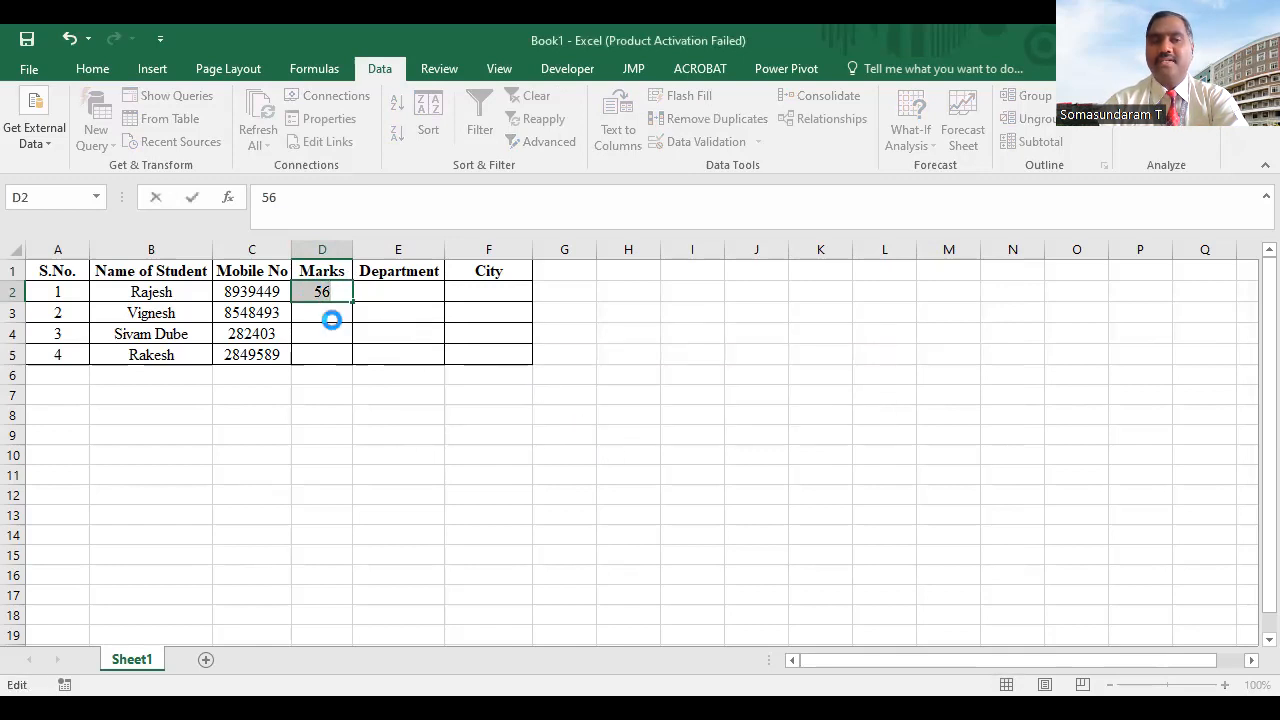
pyautogui.click(649, 427)
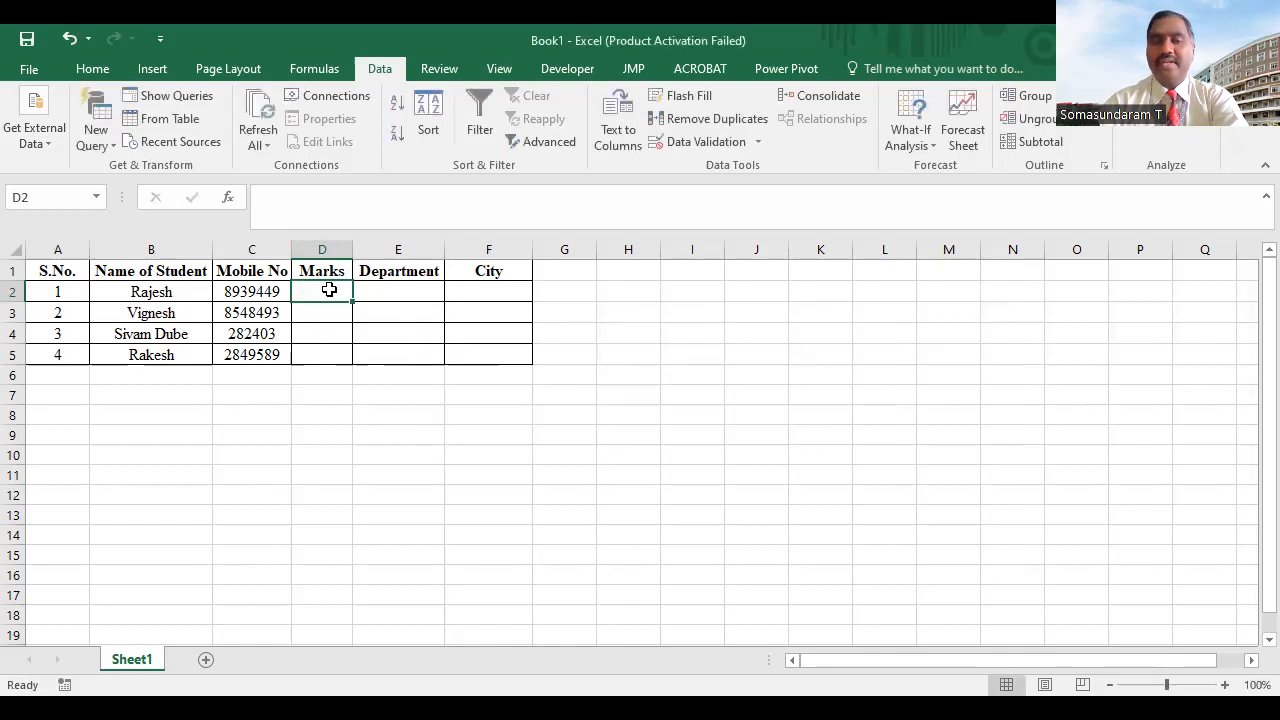
# Enter 70 in cell D2 under Marks, replace it with 74, and finally with 75
pyautogui.write('70')
pyautogui.press('Return')
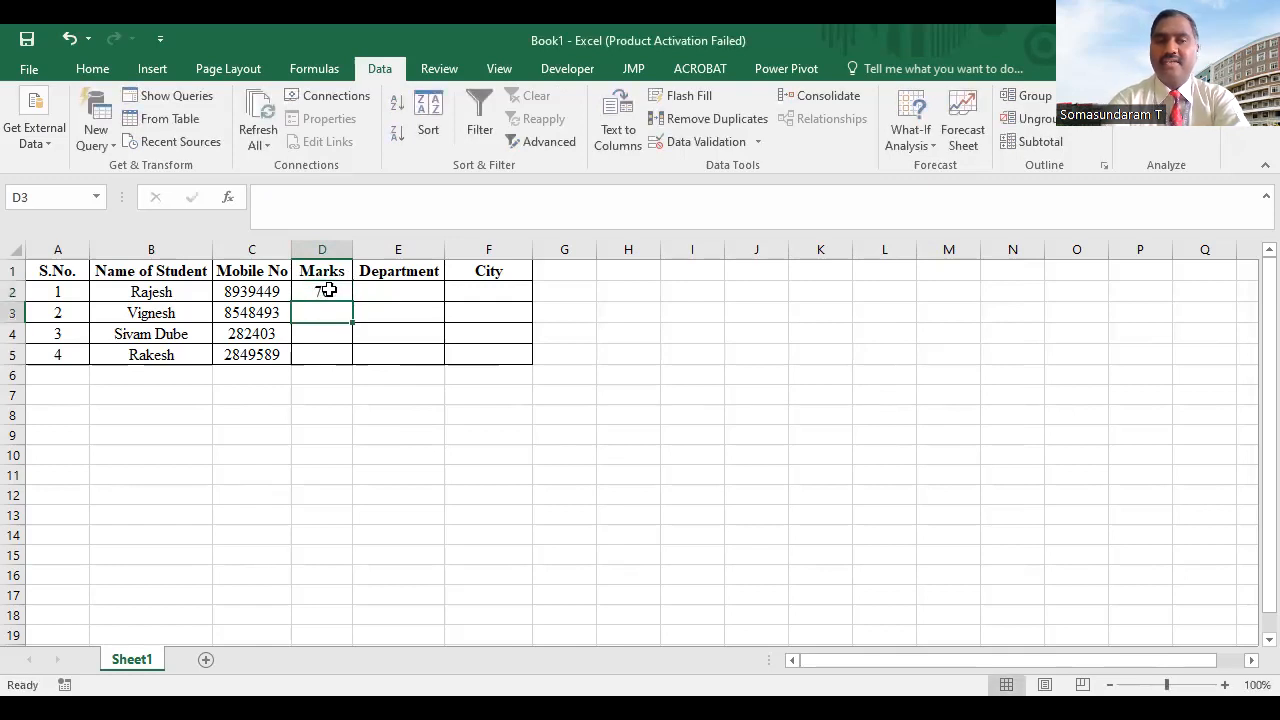
pyautogui.click(329, 290)
pyautogui.write('74')
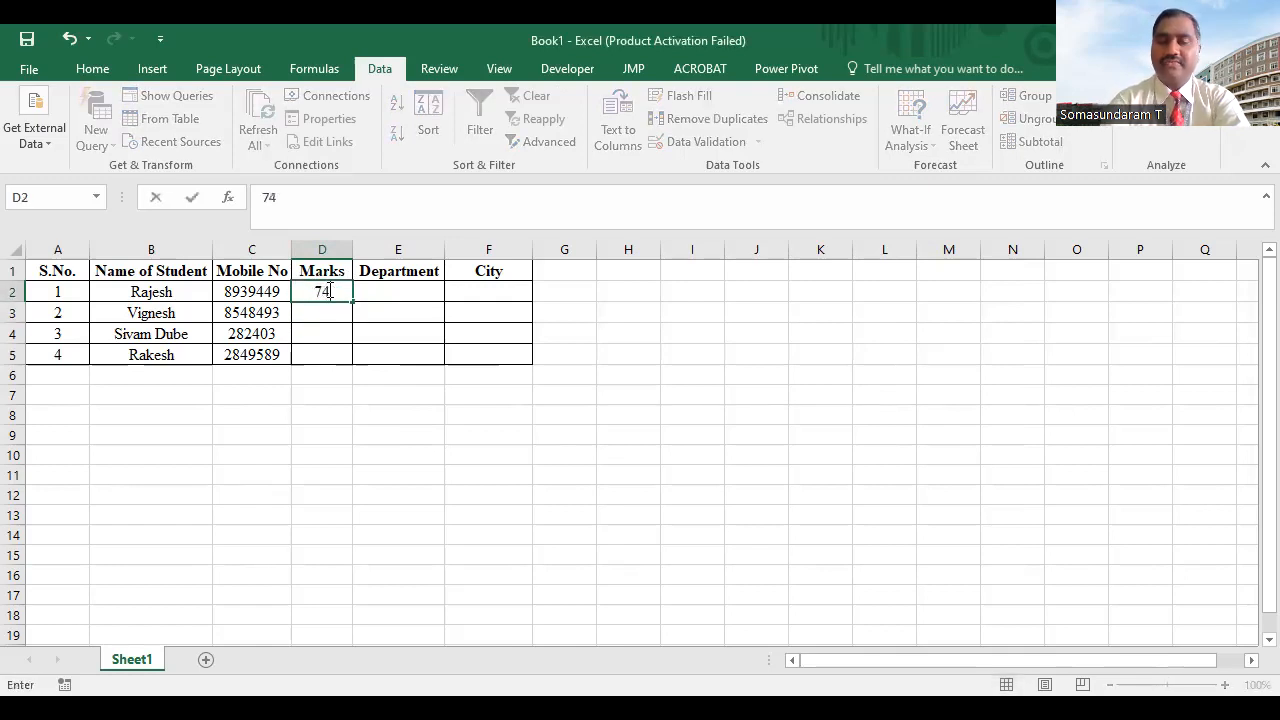
pyautogui.press('Return')
pyautogui.click(329, 290)
pyautogui.write('74')
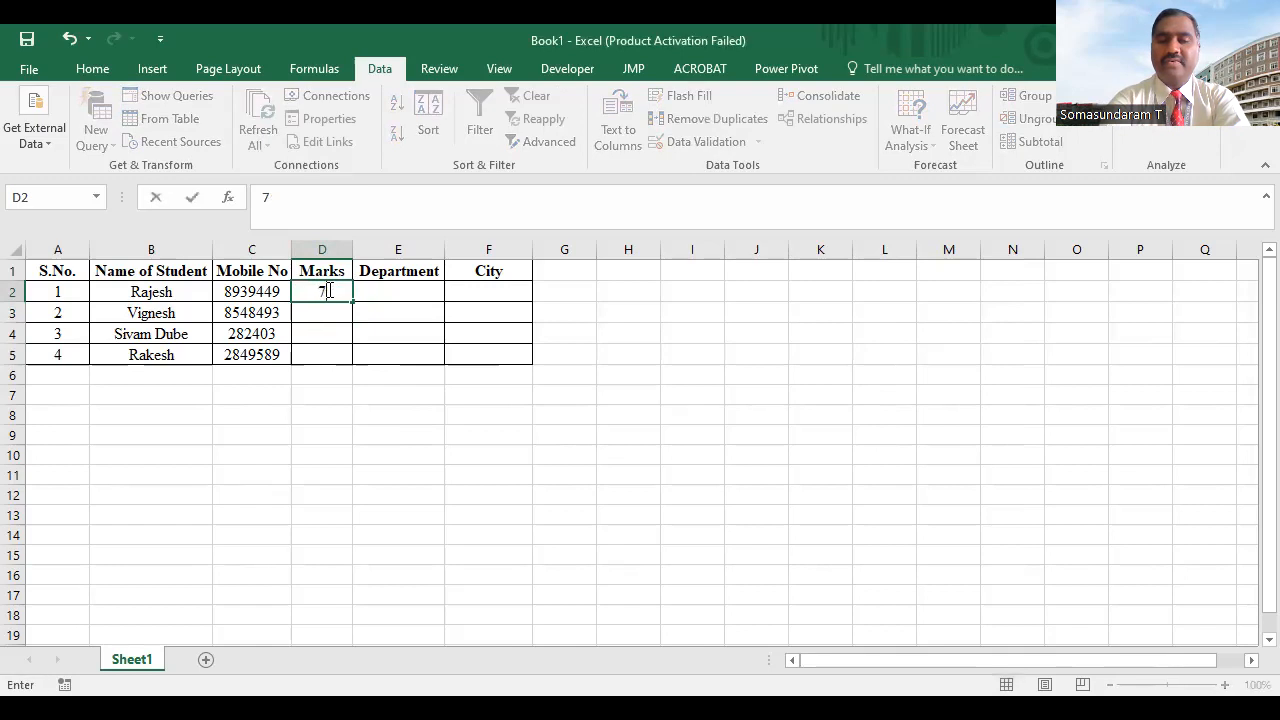
pyautogui.press('Return')
# Try to enter 76 in cell D2, above the allowed maximum, and cancel the entry
pyautogui.click(329, 290)
pyautogui.write('76')
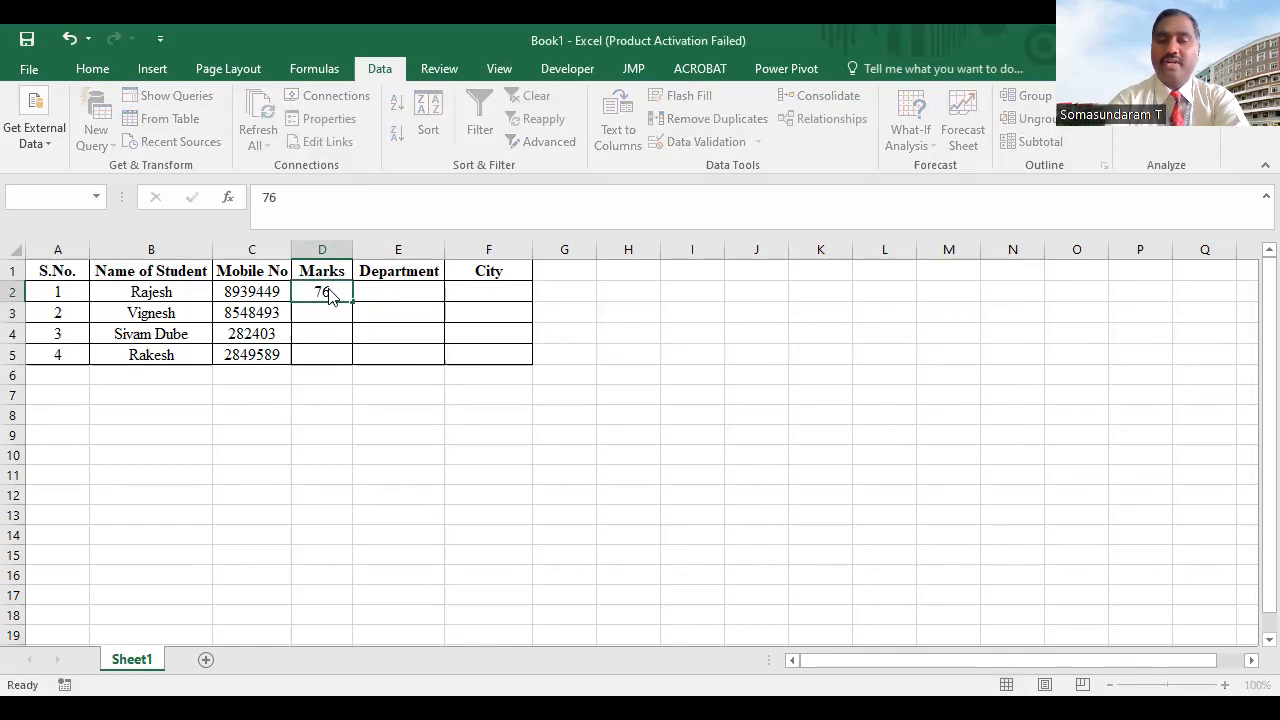
pyautogui.press('Return')
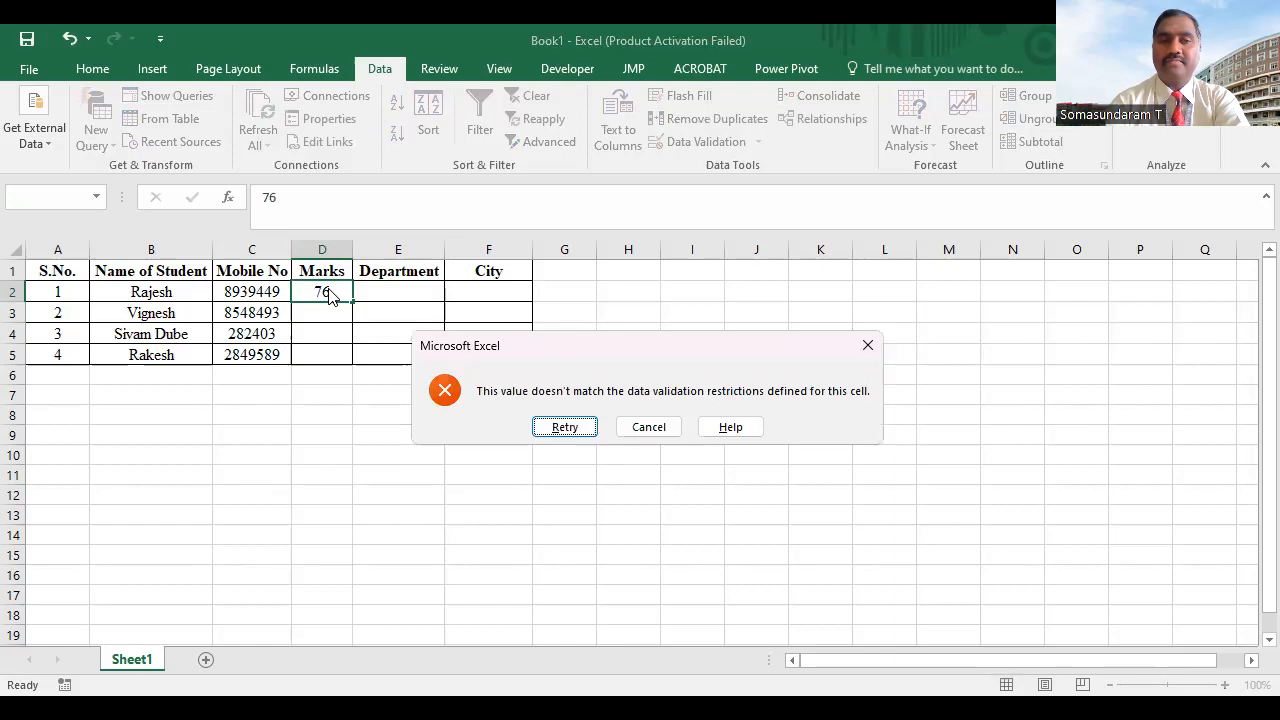
pyautogui.click(652, 432)
# Enter 45 in cell D3, outside the validated cell, and delete it again
pyautogui.write('45')
pyautogui.press('Return')
pyautogui.click(348, 318)
pyautogui.press('Delete')
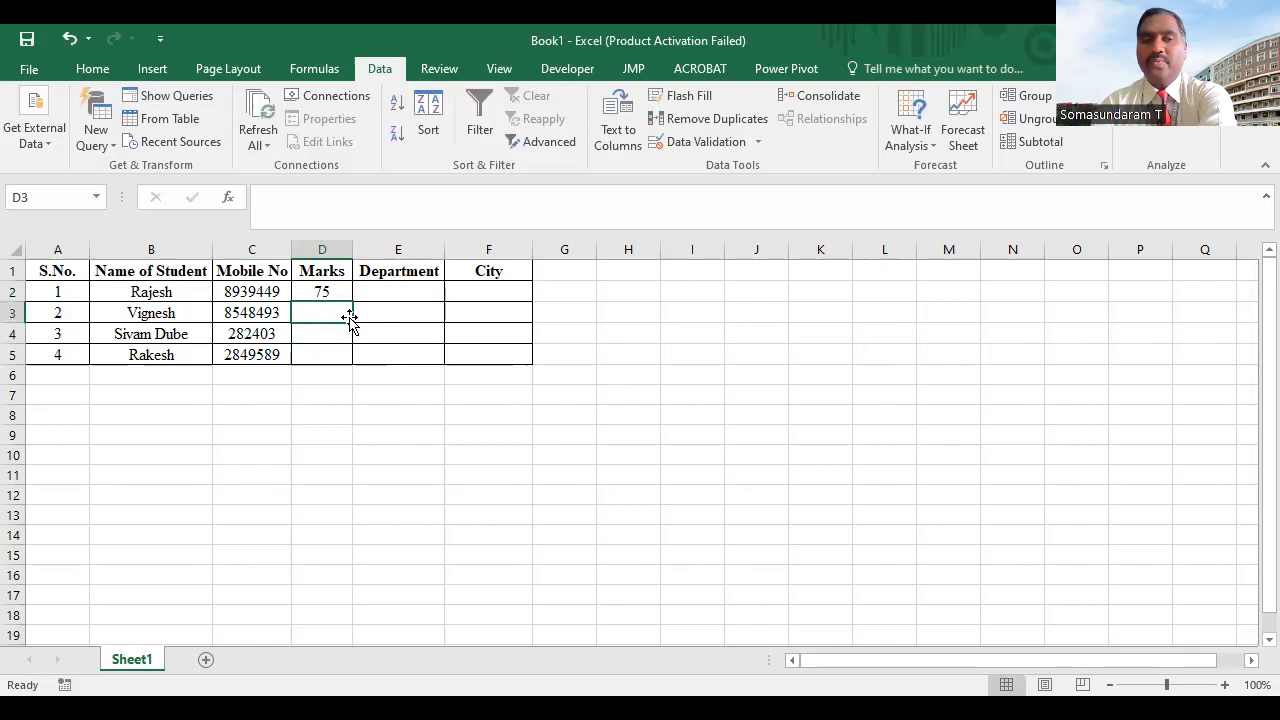
# Apply the whole number validation between 70 and 75 to the whole Marks range D2 to D5
pyautogui.moveTo(326, 277); pyautogui.dragTo(336, 360)
pyautogui.click(331, 288)
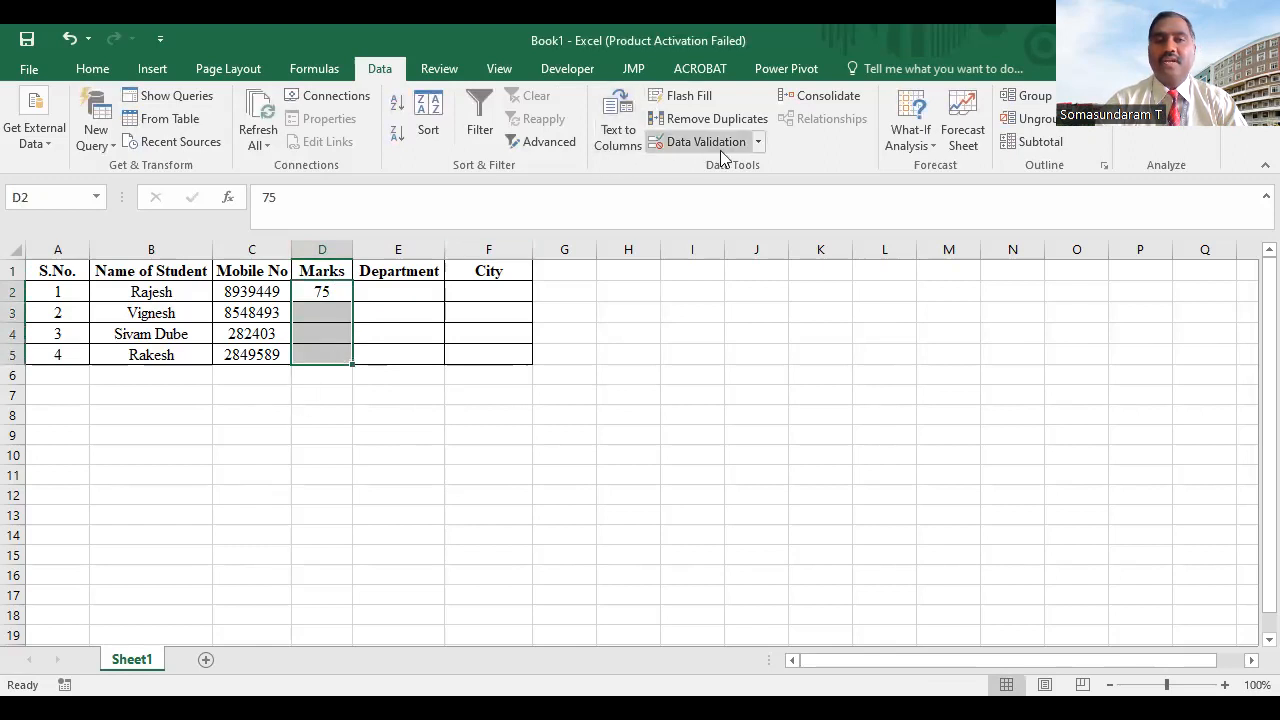
pyautogui.click(758, 142)
pyautogui.click(754, 178)
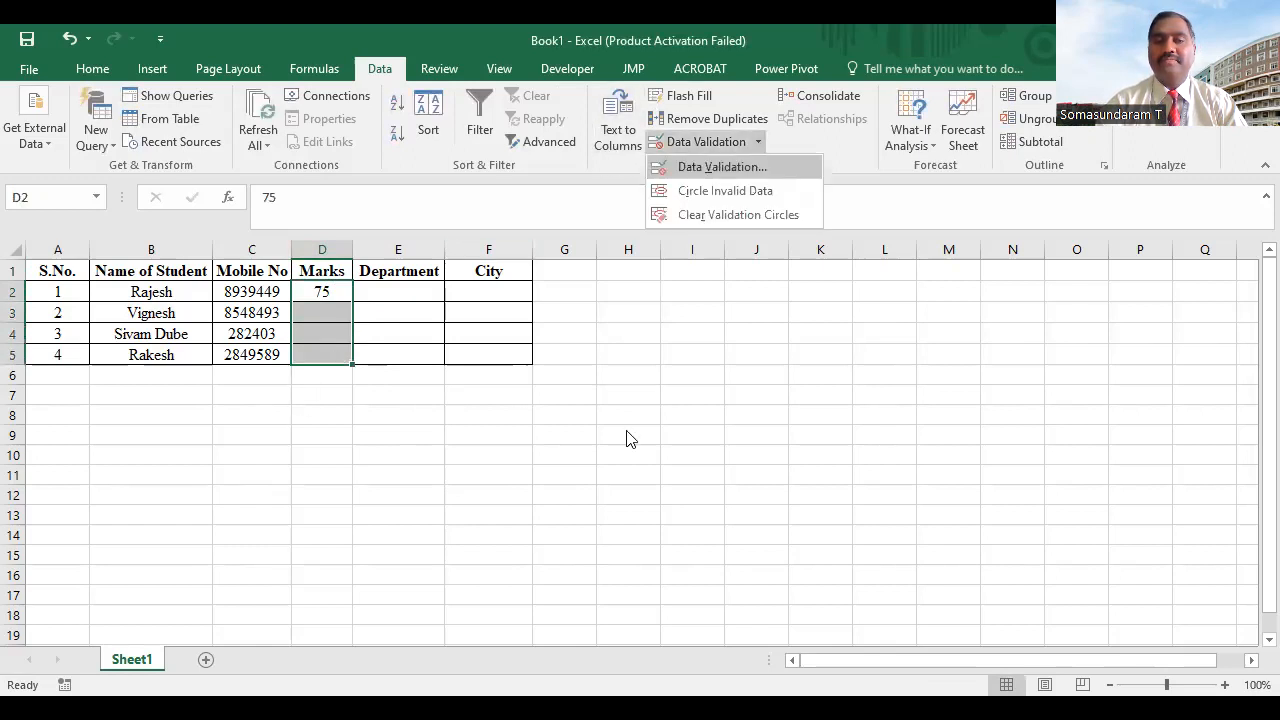
pyautogui.press('Return')
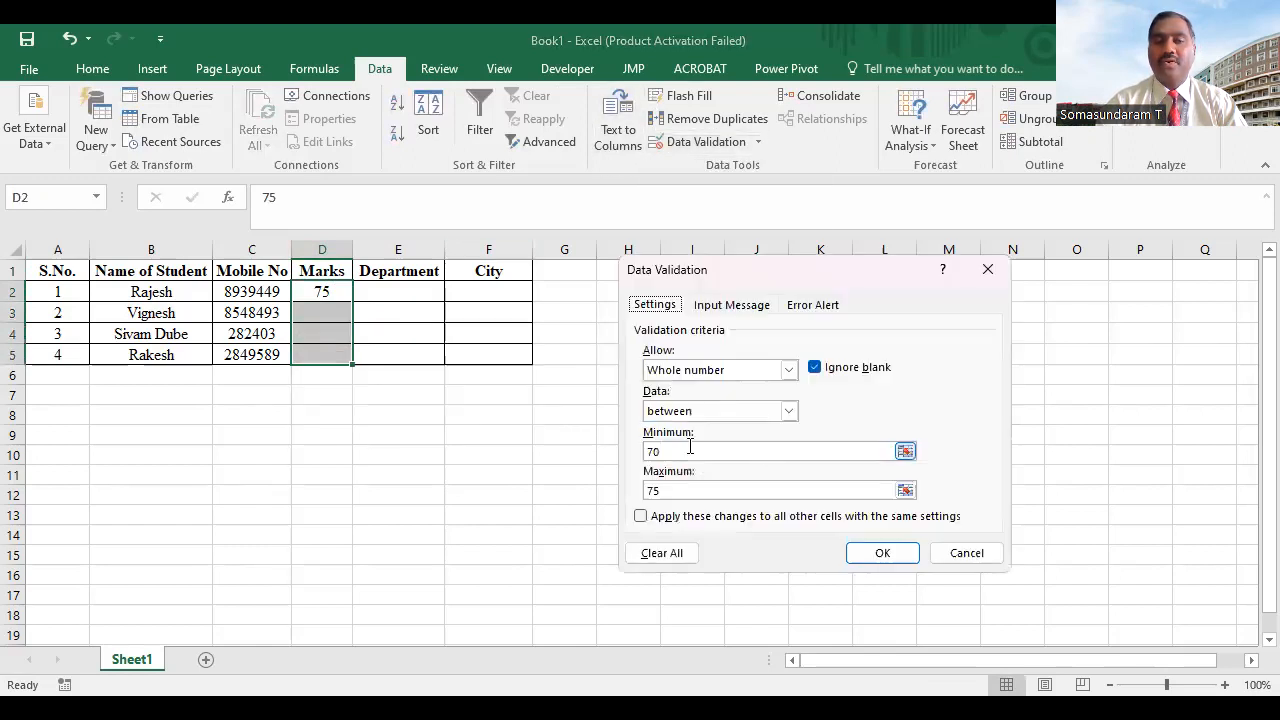
pyautogui.click(885, 553)
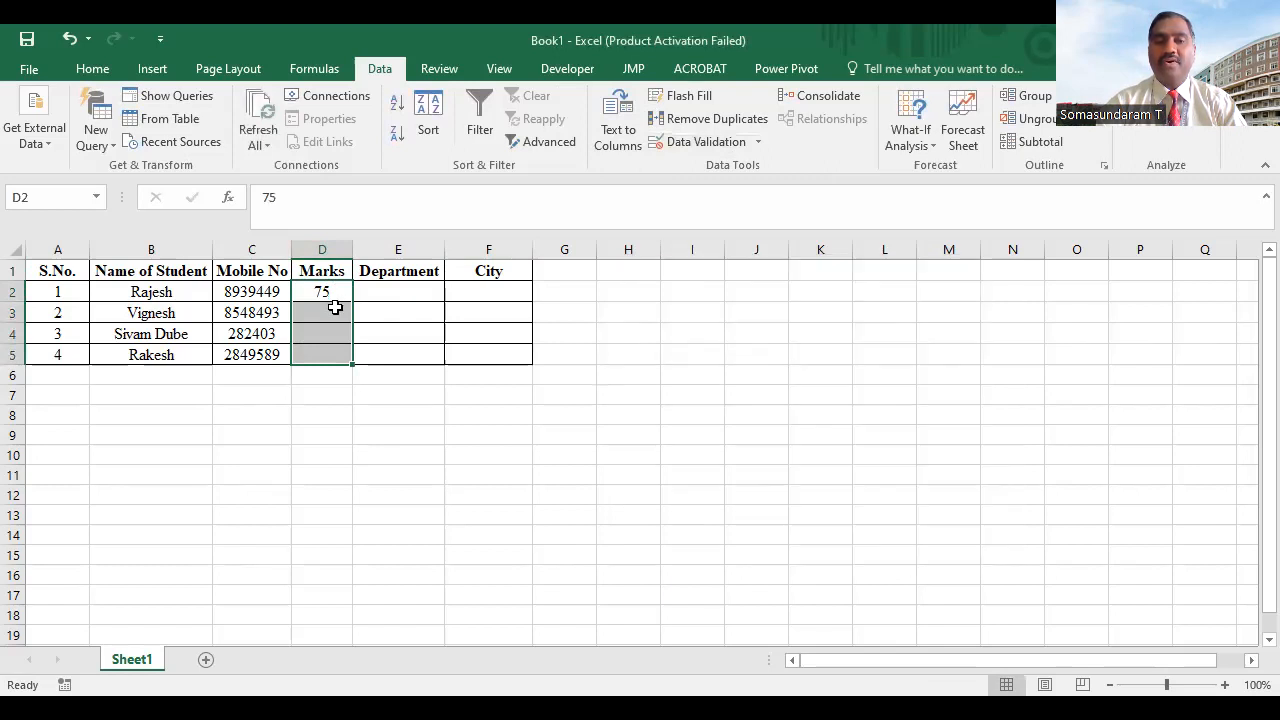
# Test the extended rule by trying to enter 56 in cell D3, and cancel the entry
pyautogui.click(341, 313)
pyautogui.write('56')
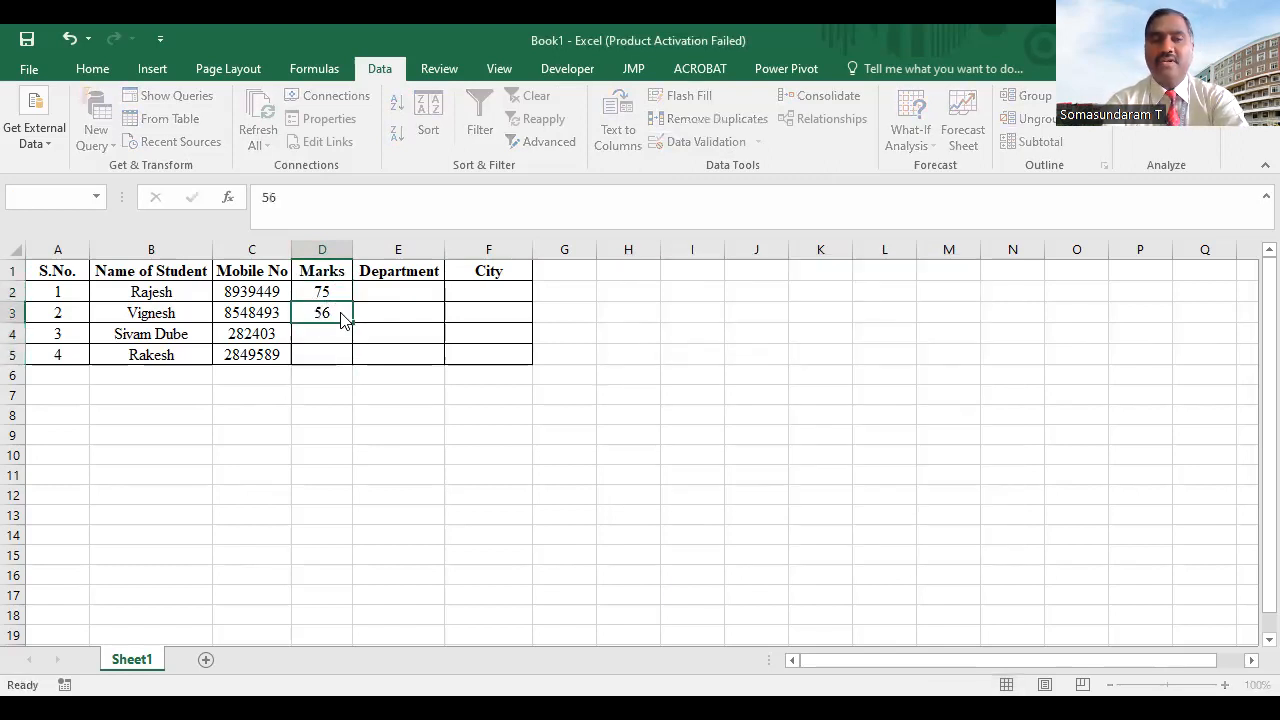
pyautogui.press('Return')
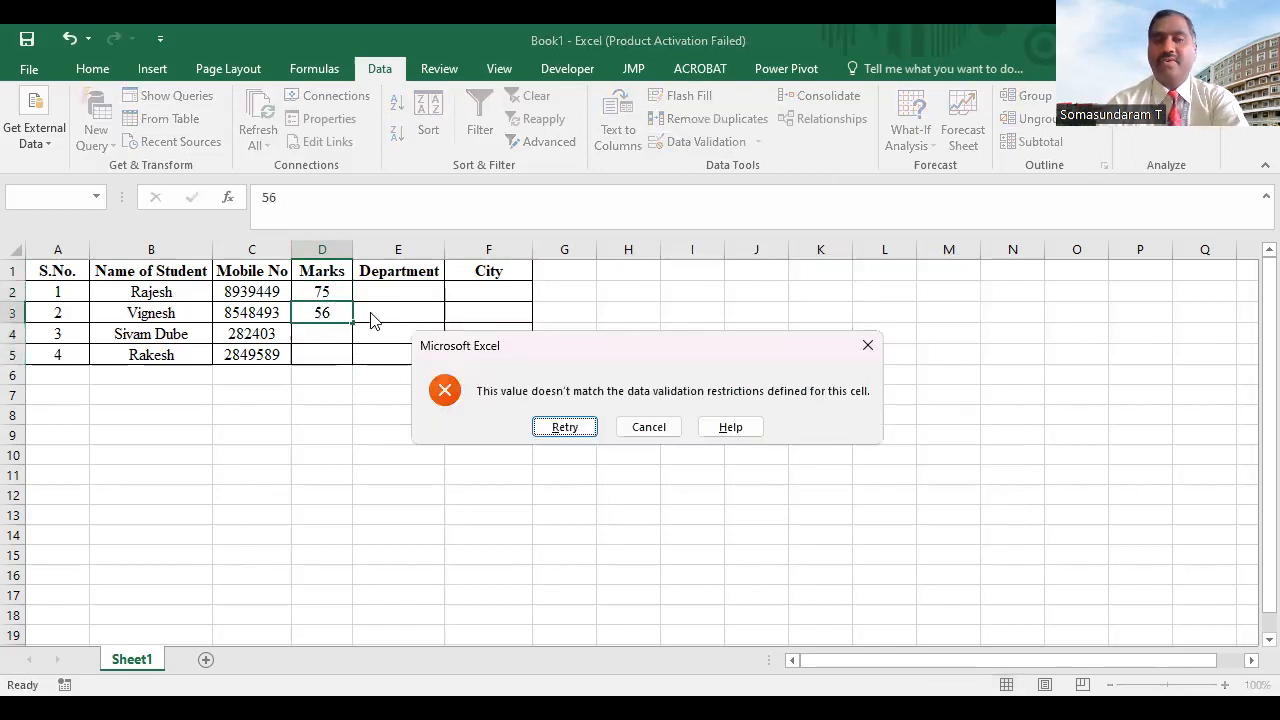
pyautogui.click(652, 430)
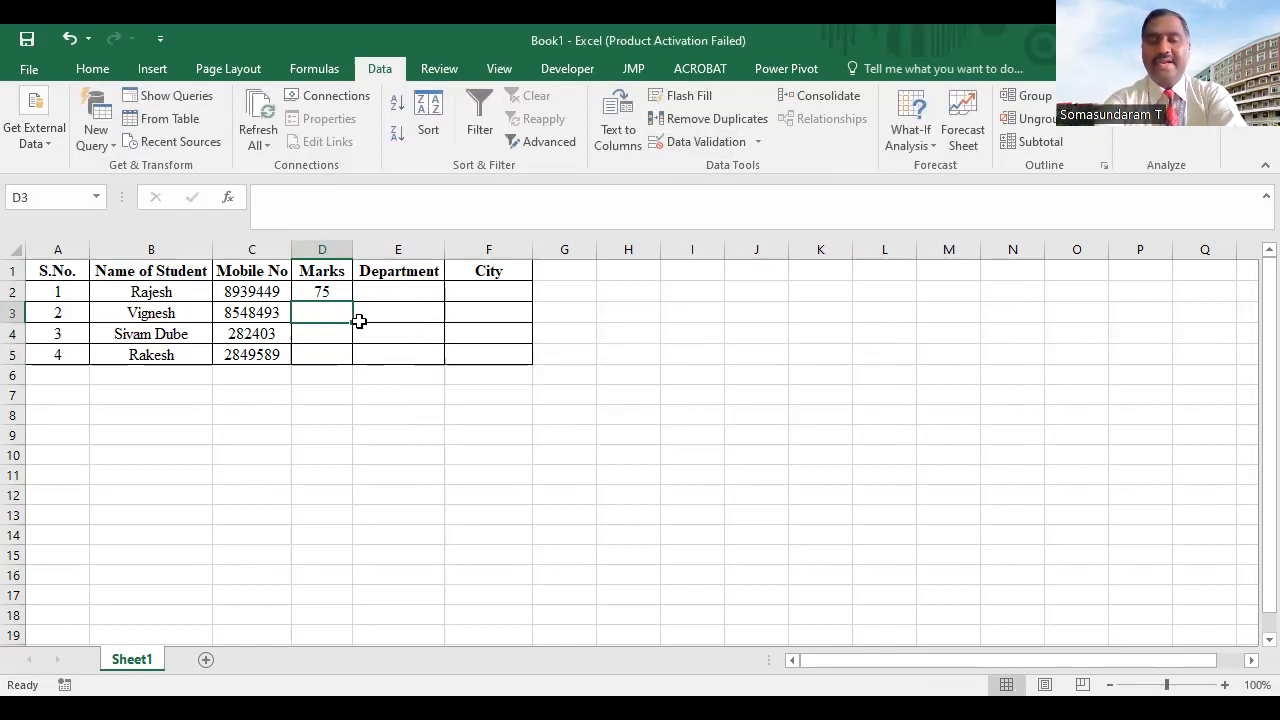
# Enter the marks 72, 71 and 70 in cells D3 to D5
pyautogui.write('72')
pyautogui.press('Return')
pyautogui.write('71')
pyautogui.press('Return')
pyautogui.write('70')
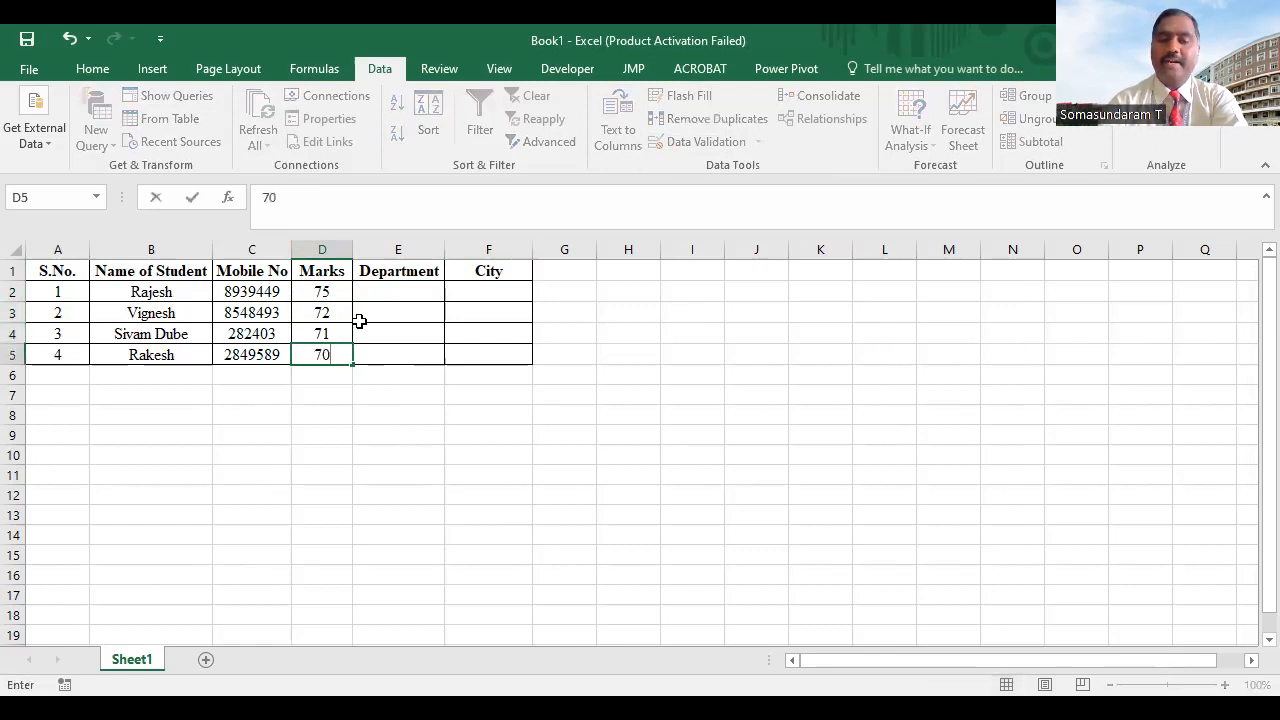
pyautogui.click(359, 320)
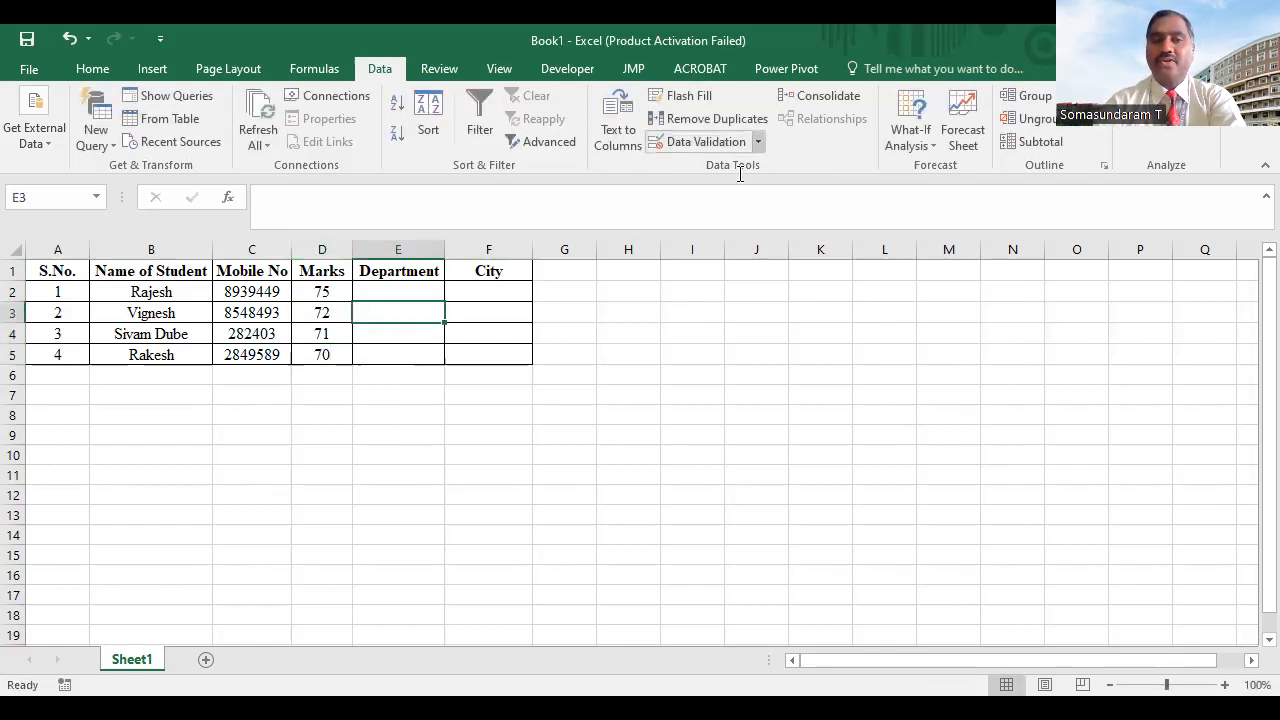
pyautogui.click(405, 268)
pyautogui.click(418, 249)
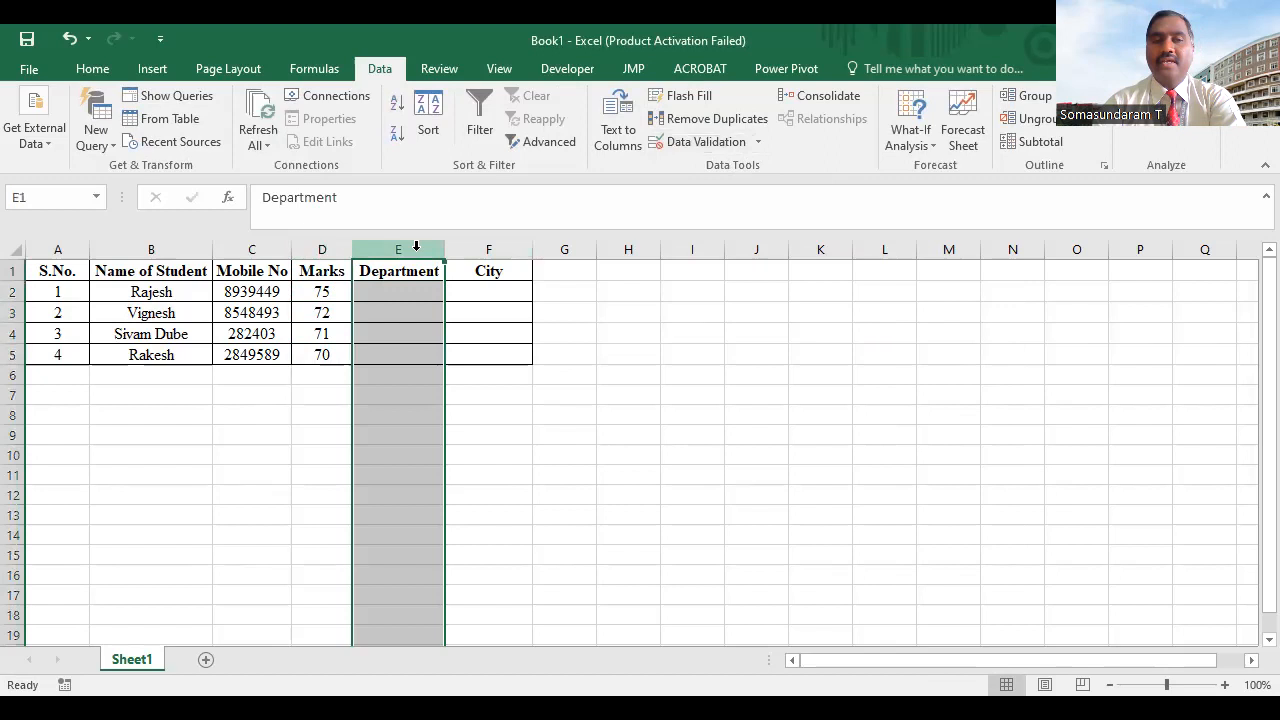
pyautogui.click(758, 142)
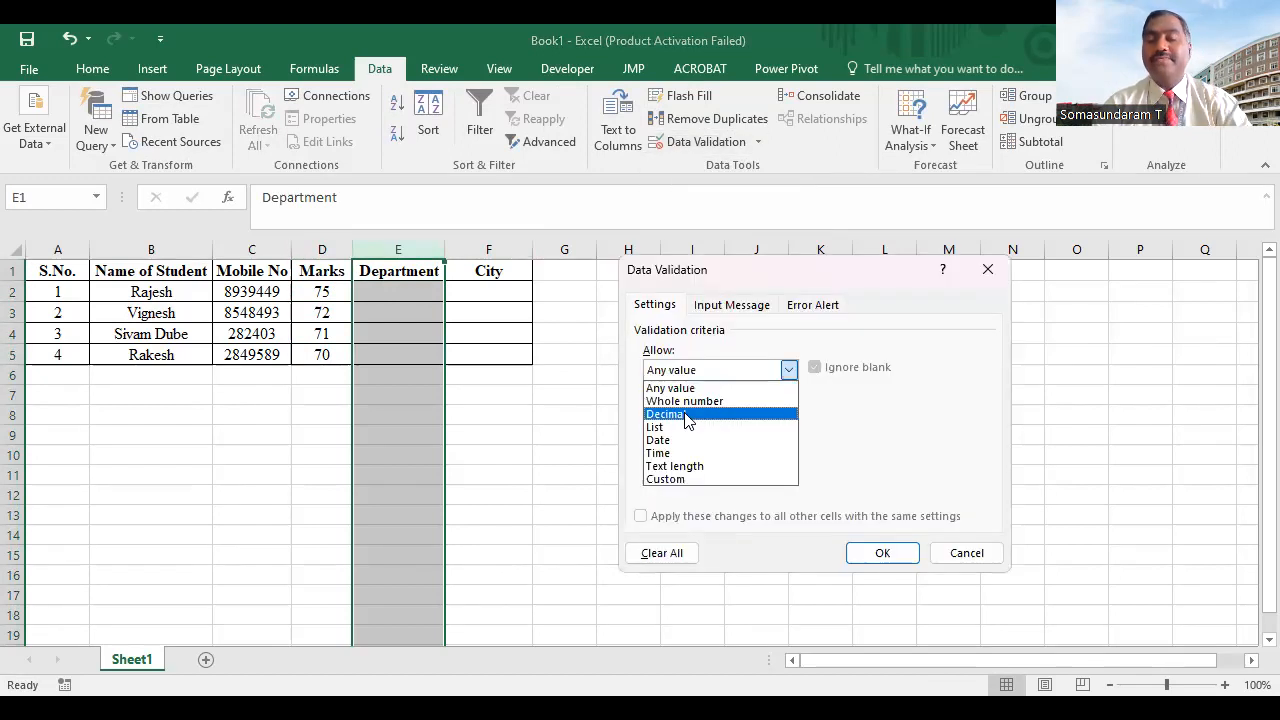
pyautogui.click(685, 414)
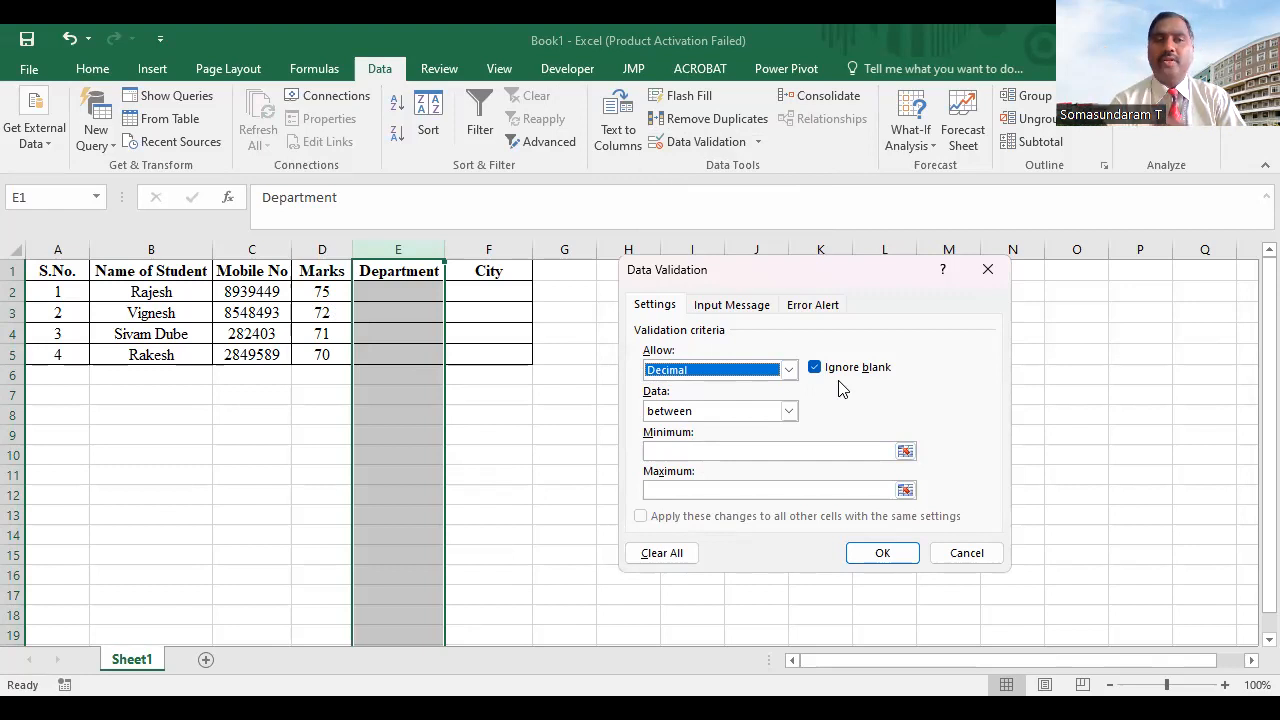
pyautogui.click(692, 372)
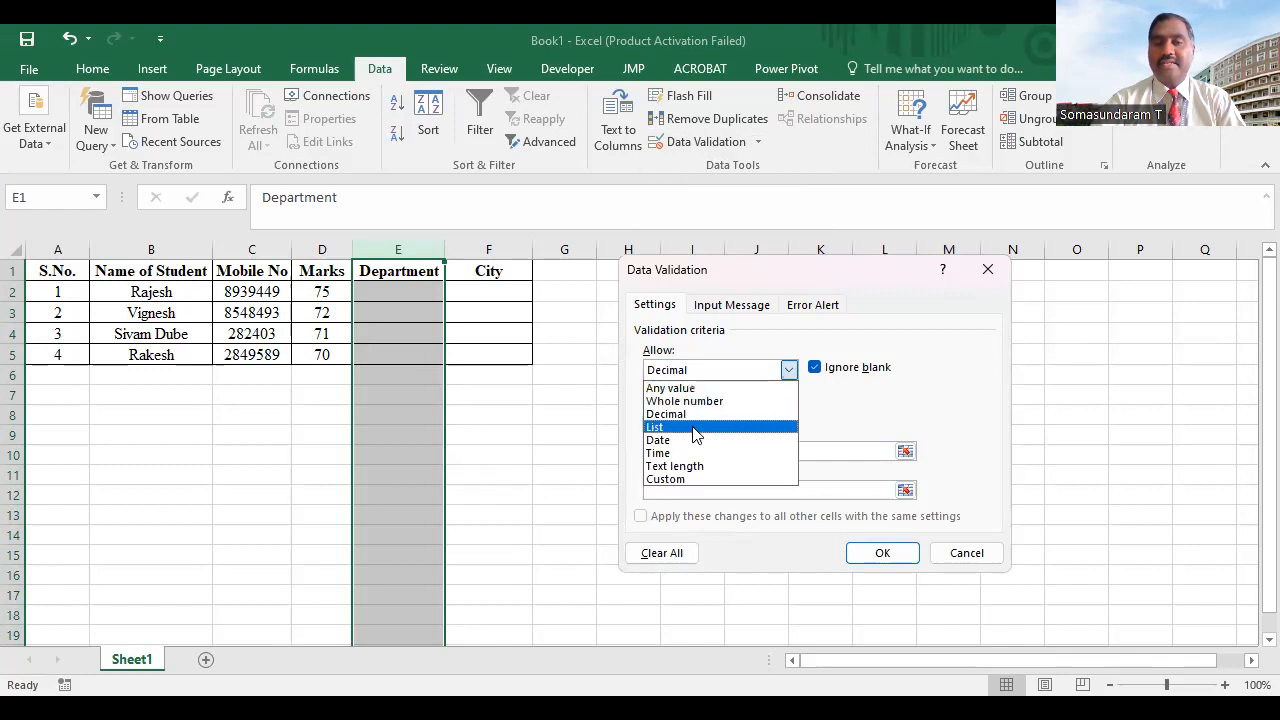
pyautogui.click(697, 428)
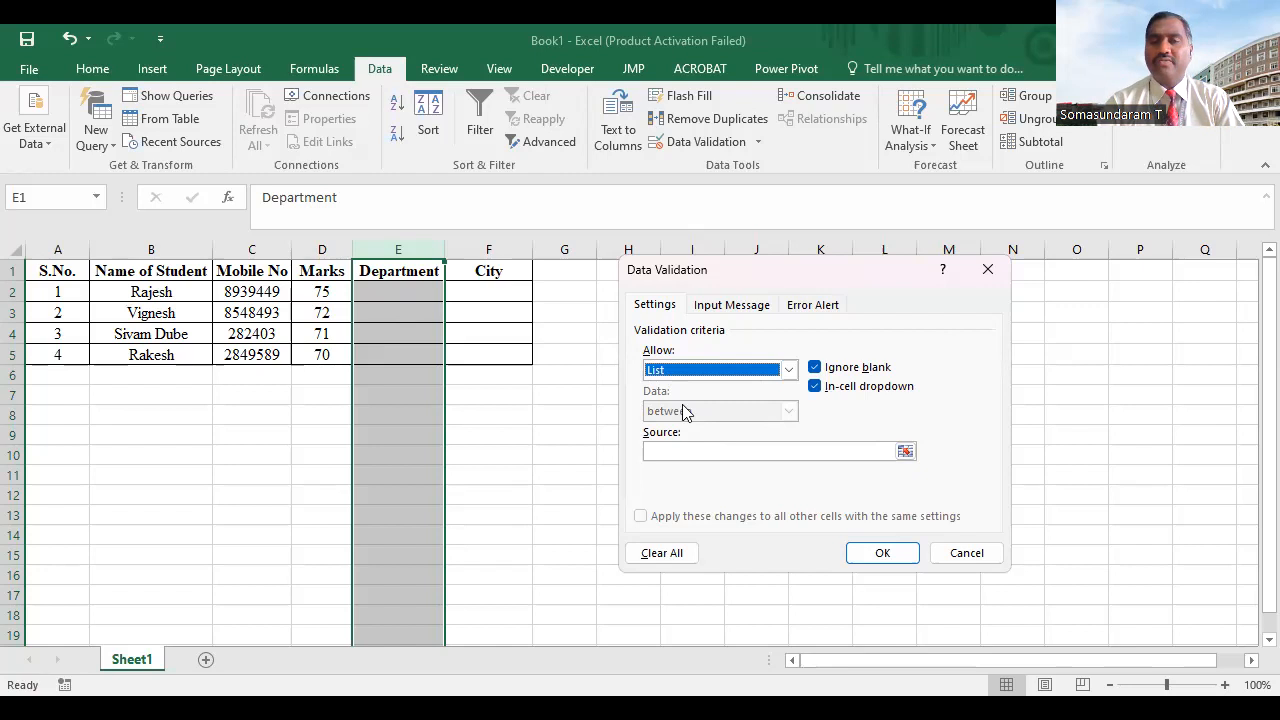
pyautogui.click(789, 370)
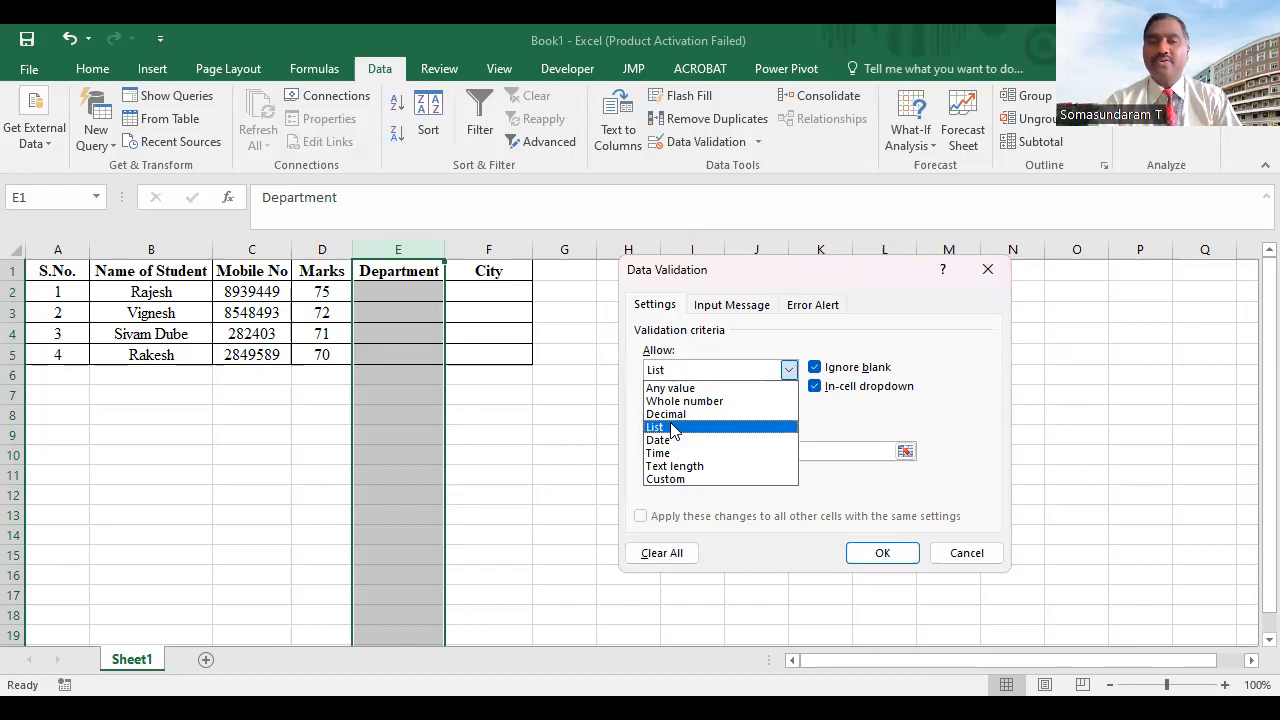
pyautogui.click(990, 272)
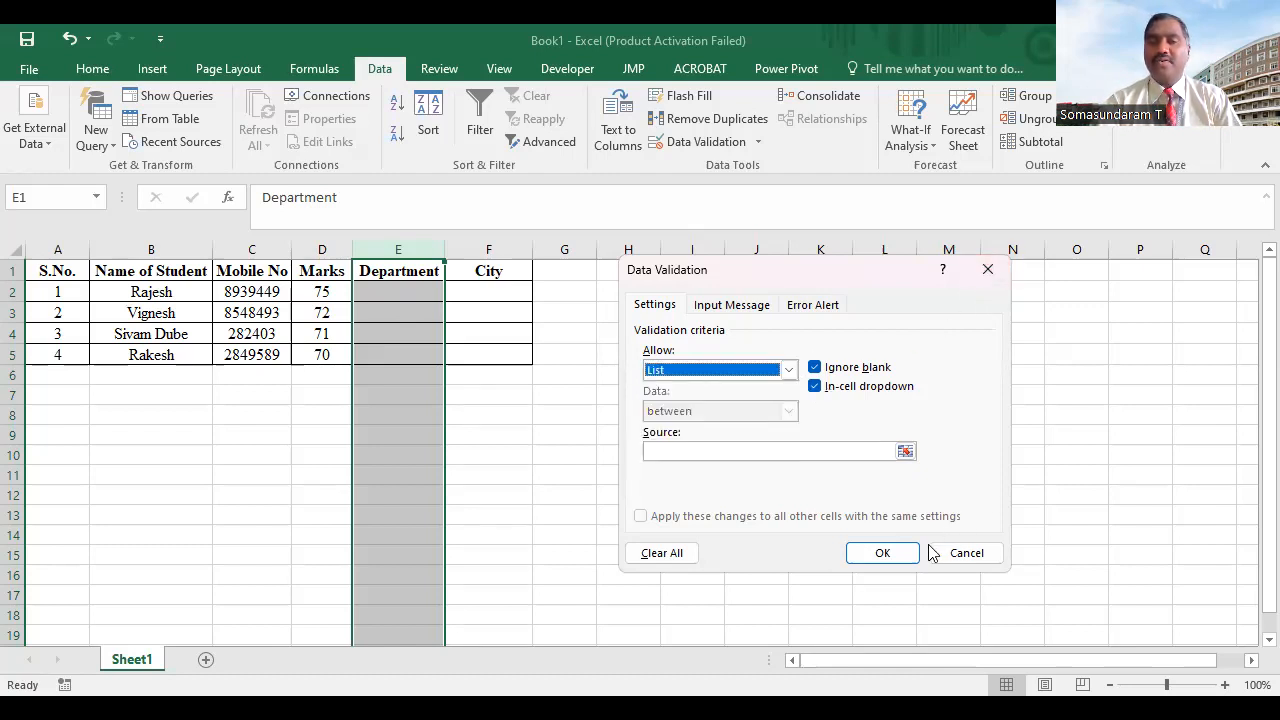
pyautogui.click(962, 553)
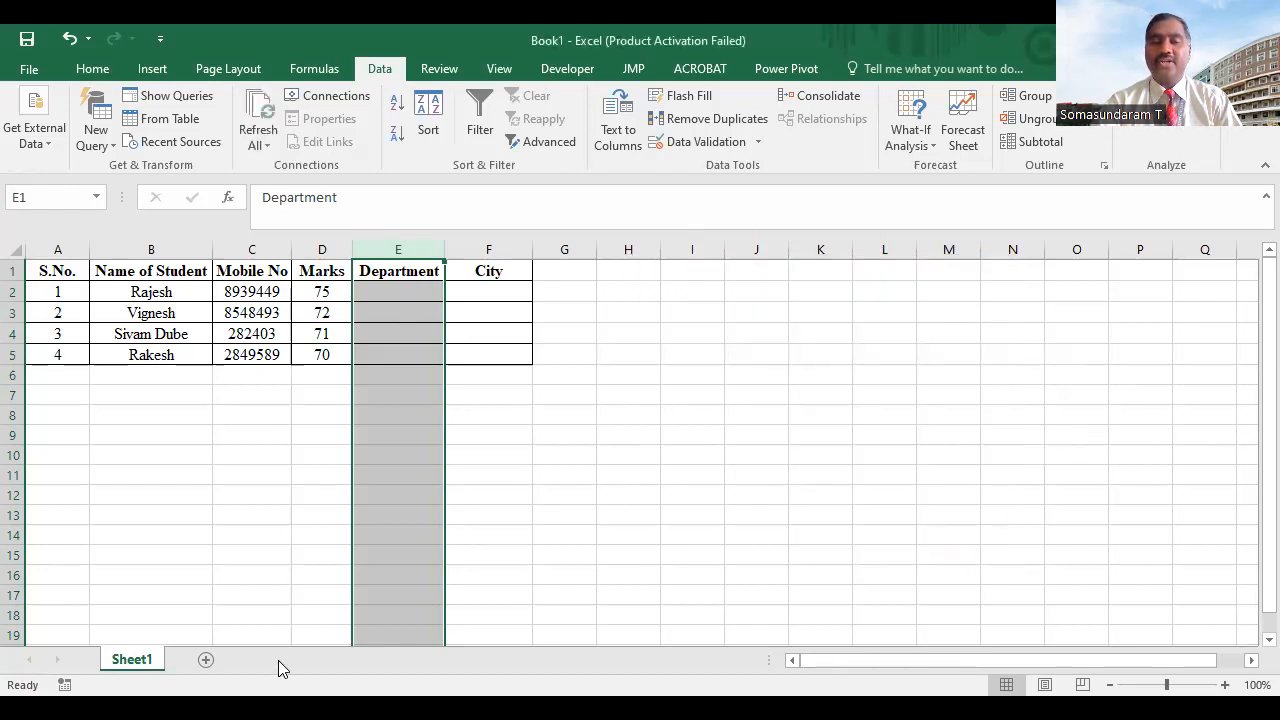
# Enter the department options Management, Commerce and Economics in cells L4 to L6, and fit column L to its contents
pyautogui.click(1019, 352)
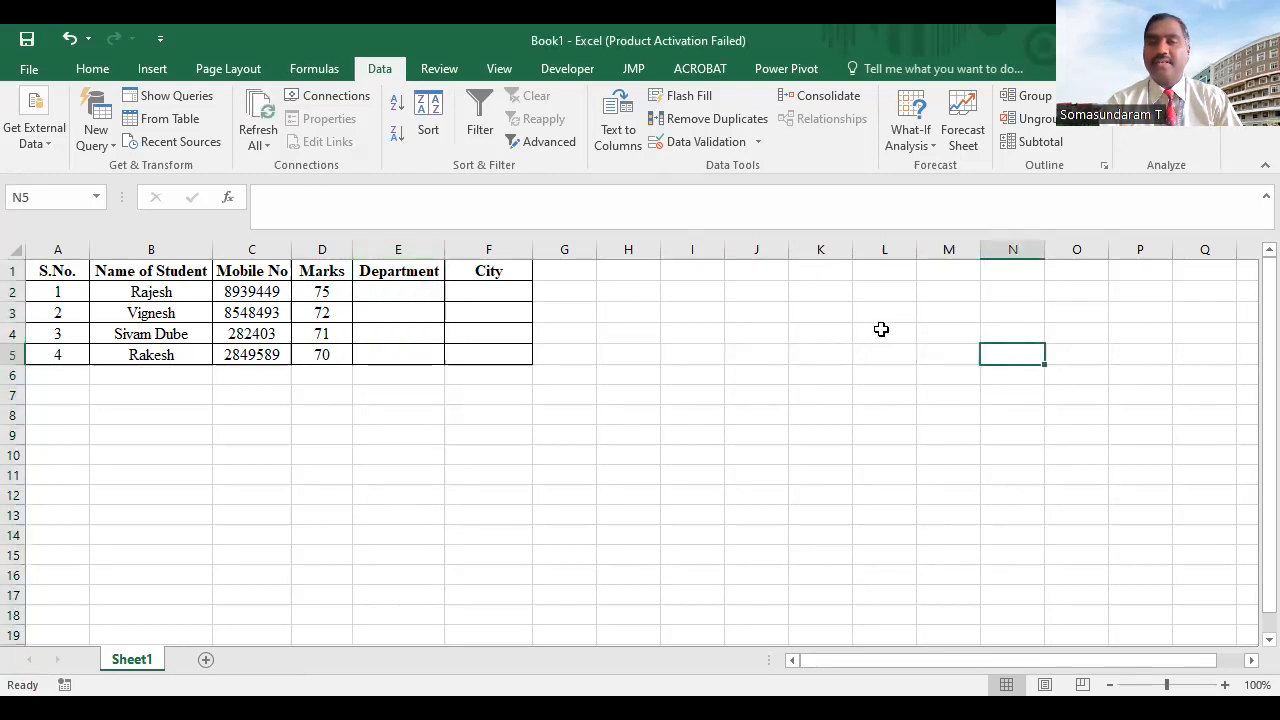
pyautogui.click(880, 331)
pyautogui.write('Management')
pyautogui.press('Return')
pyautogui.write('Commerce')
pyautogui.press('Return')
pyautogui.write('Ecnomics')
pyautogui.press('BackSpace')
pyautogui.press('BackSpace')
pyautogui.press('BackSpace')
pyautogui.press('BackSpace')
pyautogui.press('BackSpace')
pyautogui.press('BackSpace')
pyautogui.write('onomics')
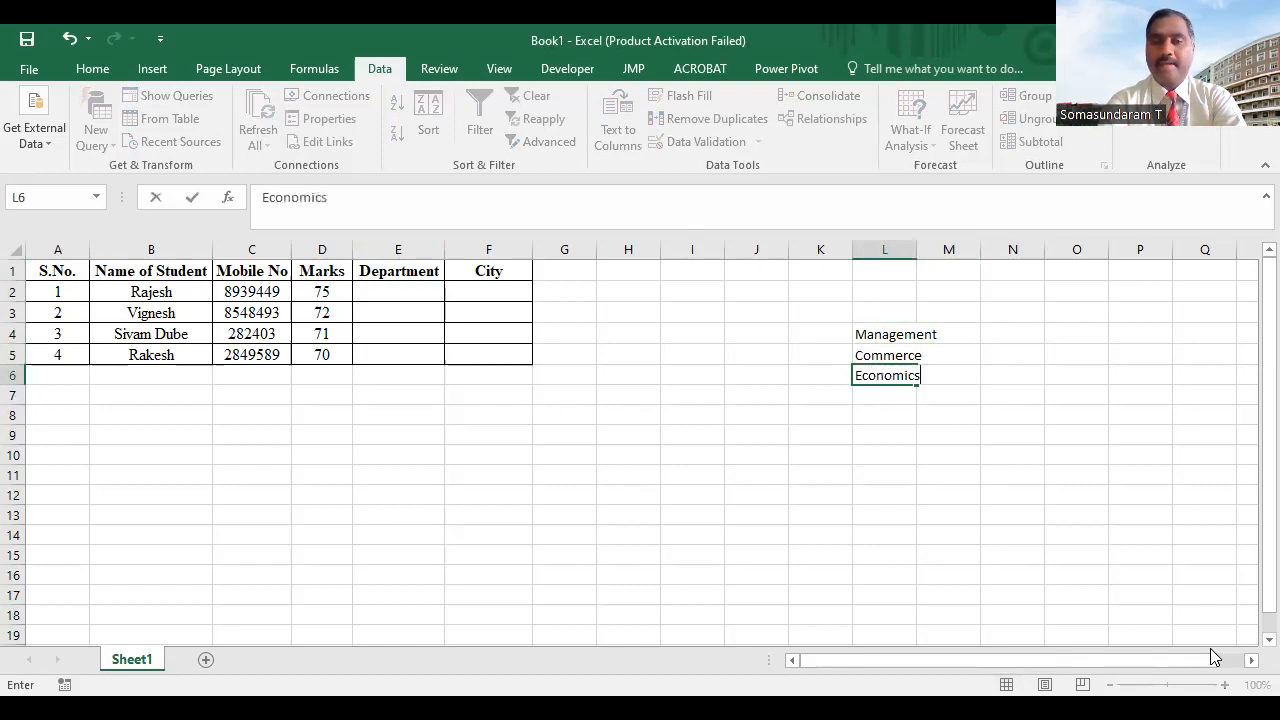
pyautogui.press('Return')
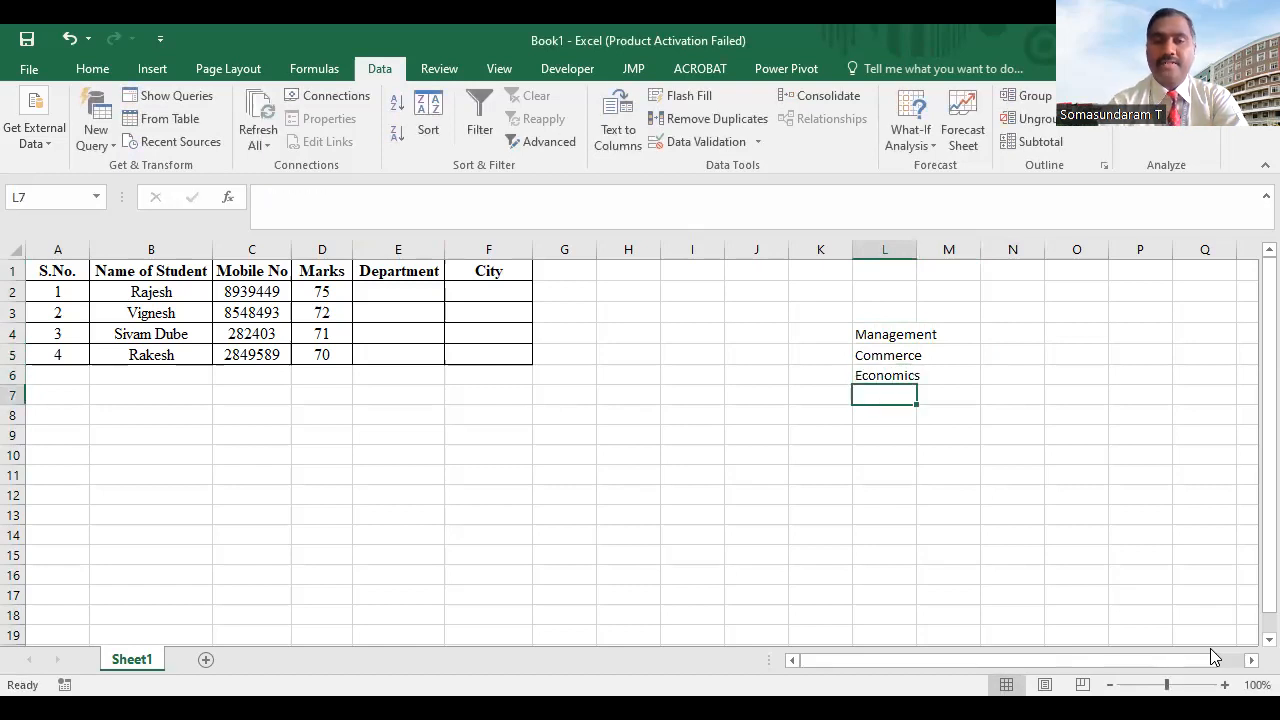
pyautogui.doubleClick(918, 250)
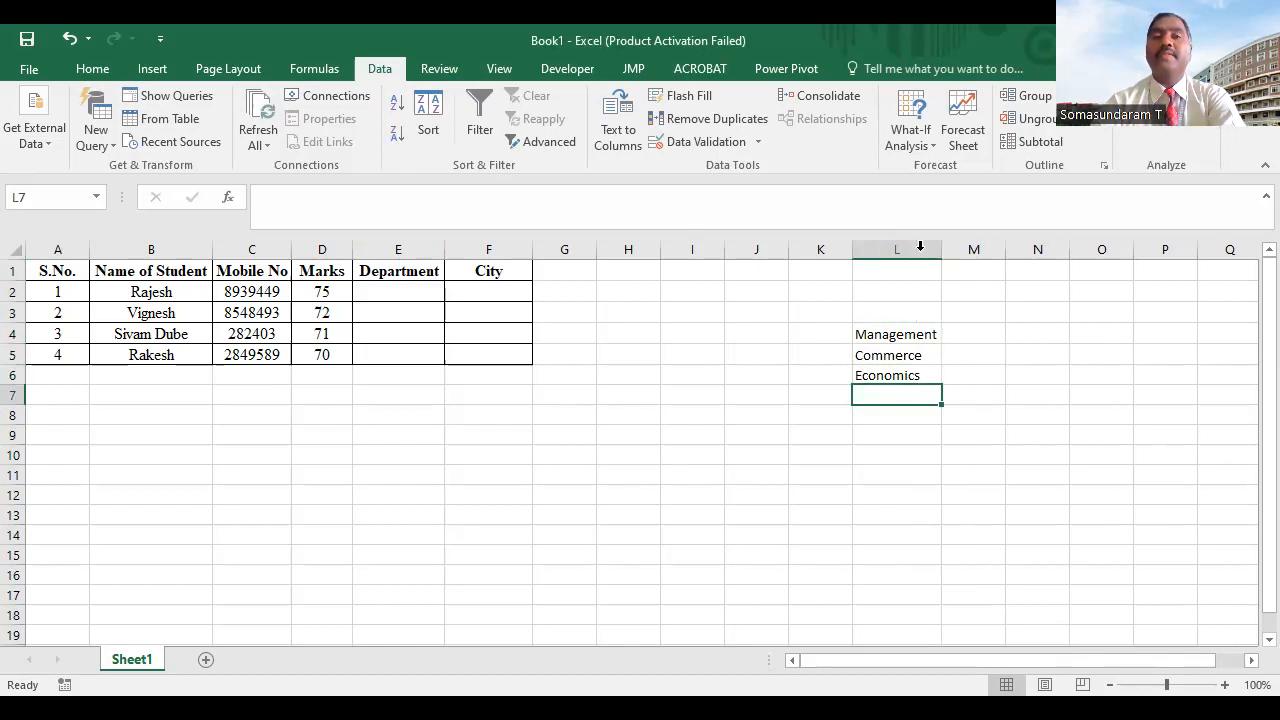
# Enter the city options bengaluru, Chennai and Hyderbad in cells M4 to M6
pyautogui.click(965, 334)
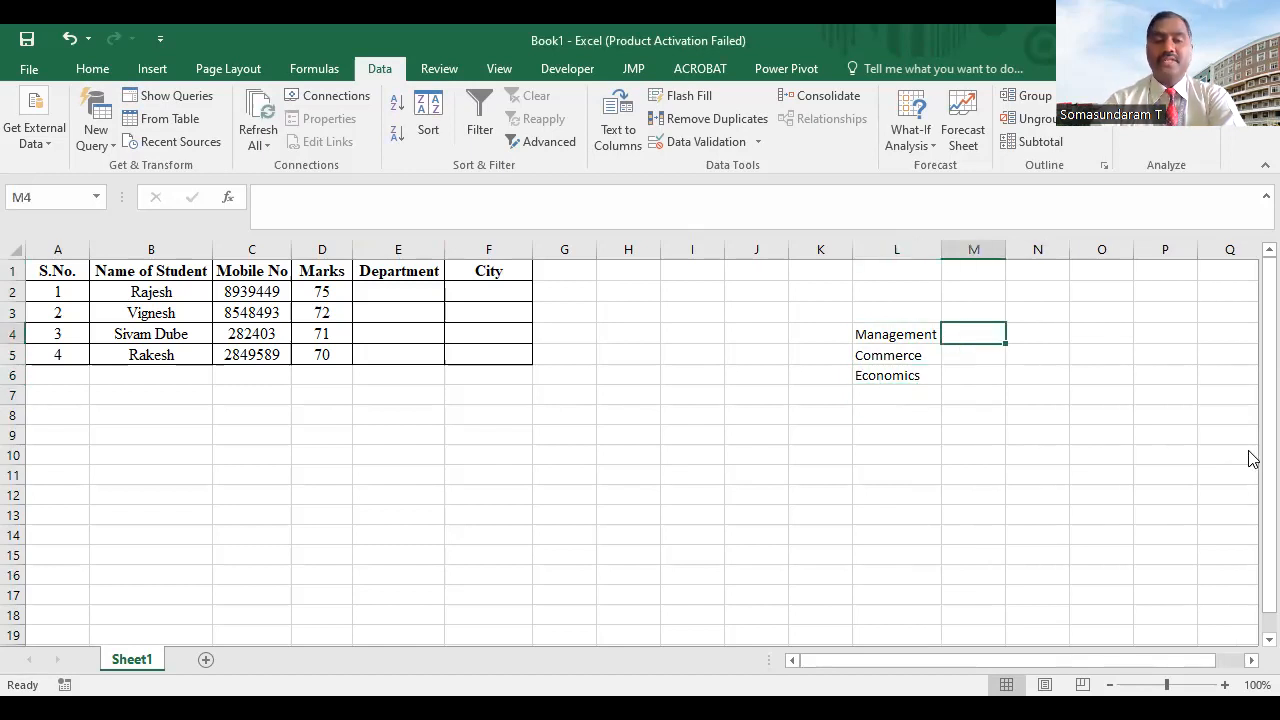
pyautogui.write('bengaluru')
pyautogui.press('Return')
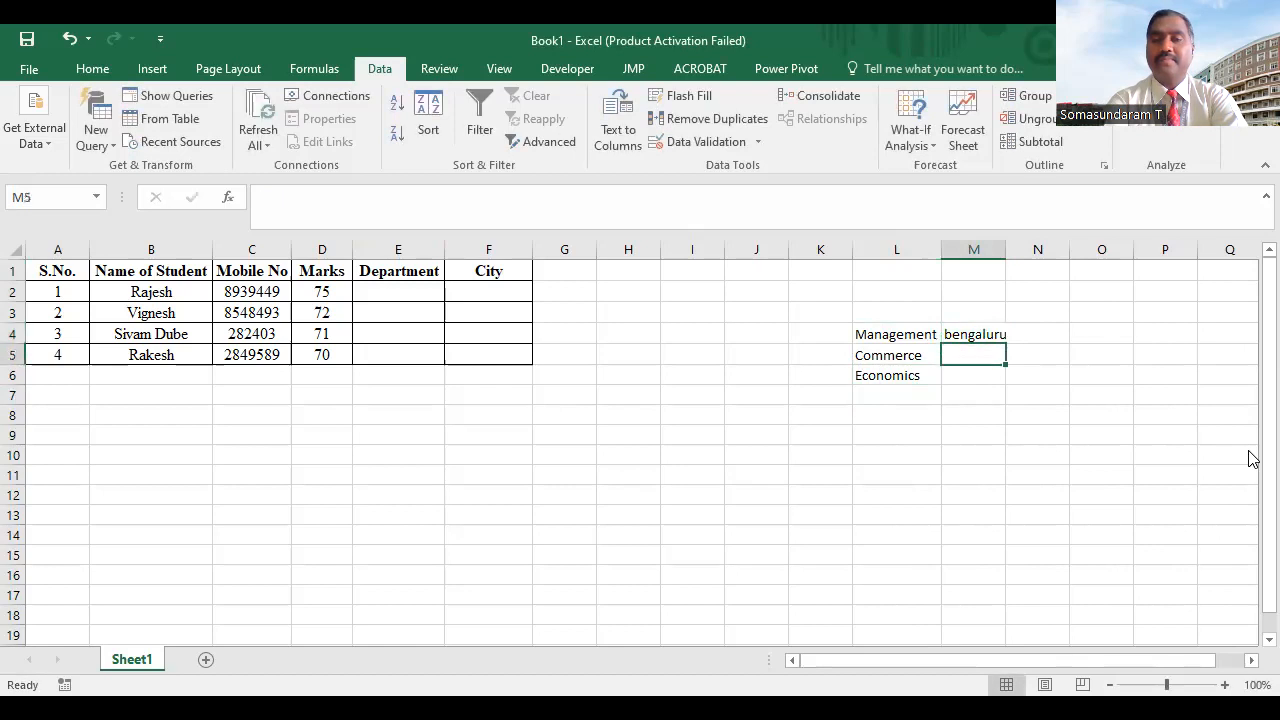
pyautogui.write('Chennai')
pyautogui.press('Return')
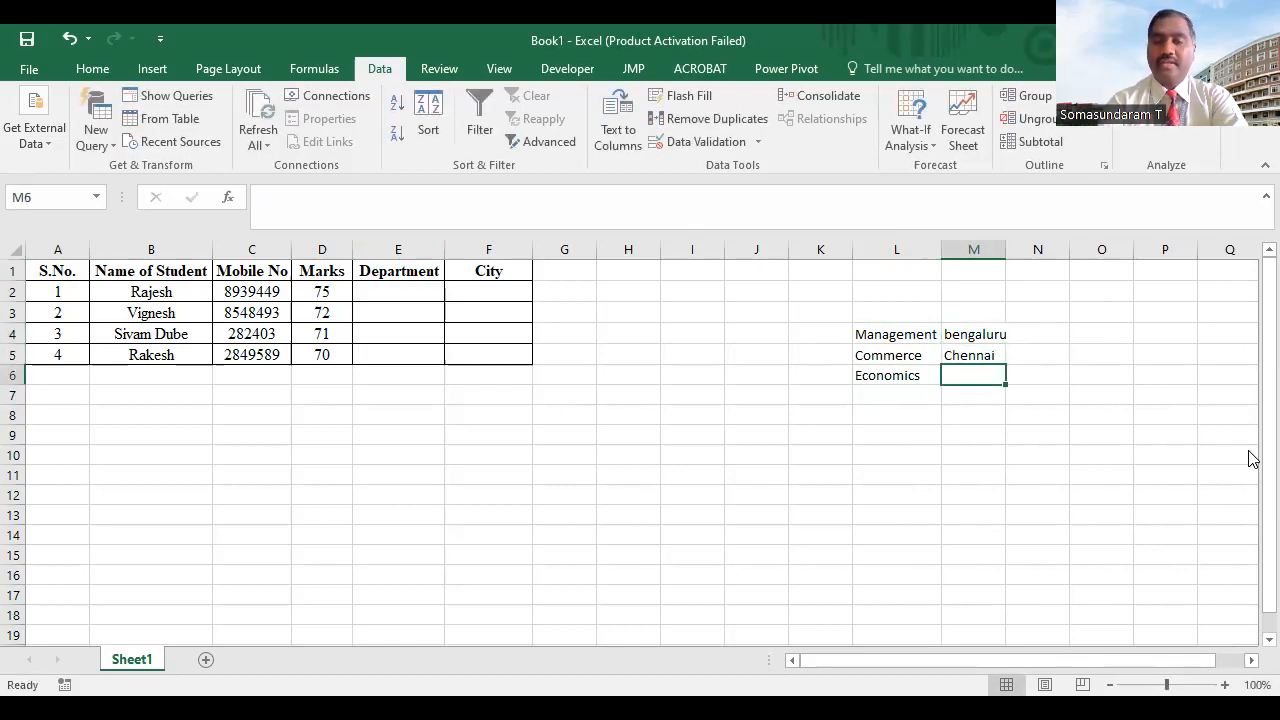
pyautogui.write('Hyderbad')
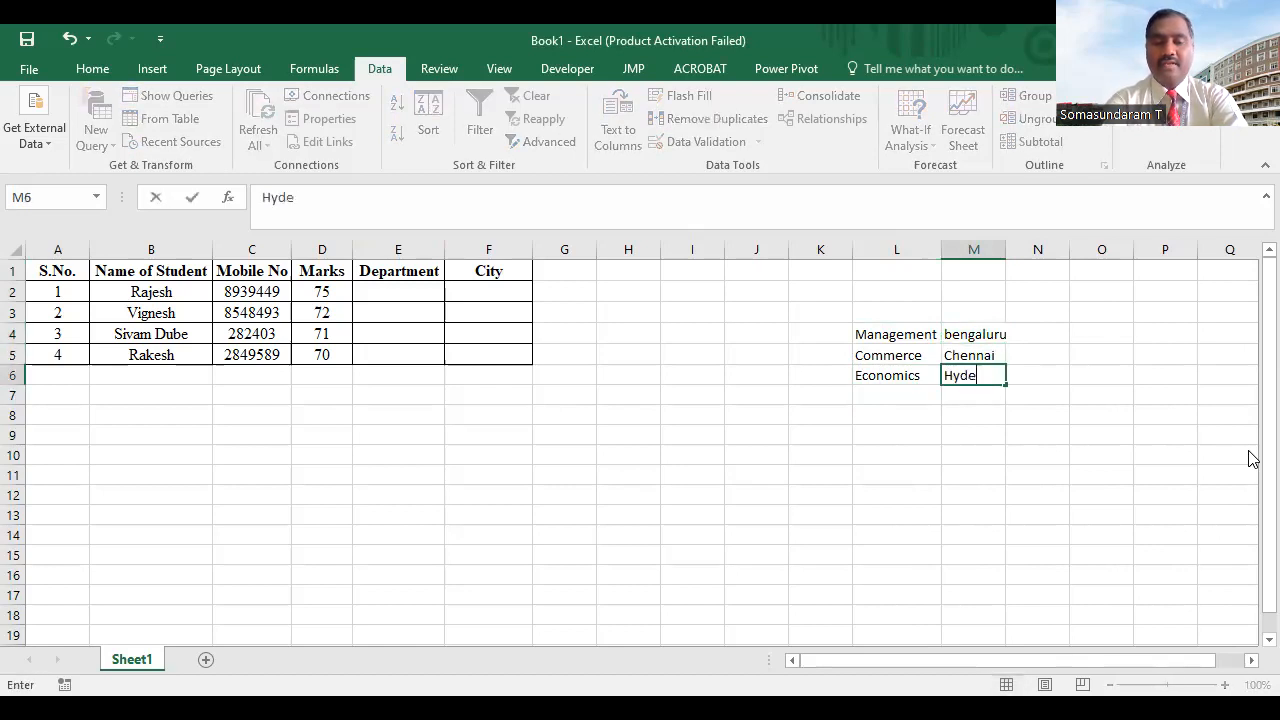
pyautogui.press('Return')
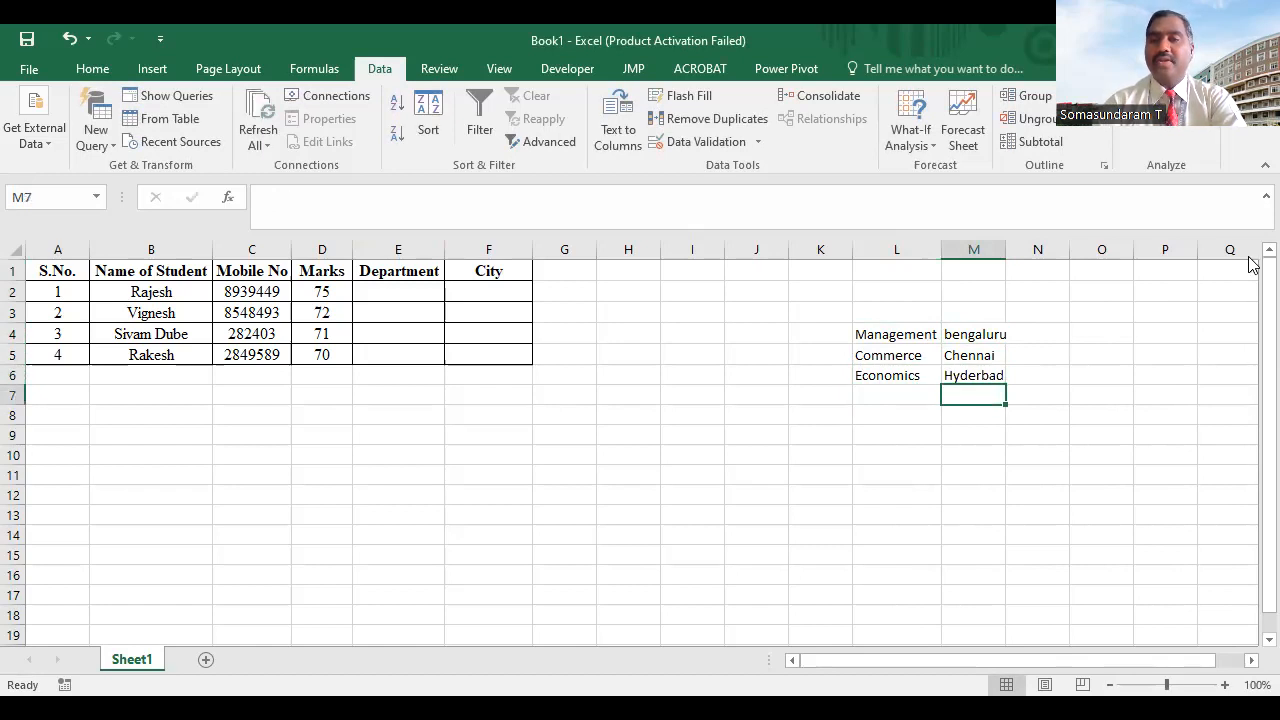
# Correct the city name in cell M4 to Bengaluru with a capital B
pyautogui.click(968, 337)
pyautogui.click(269, 197)
pyautogui.press('BackSpace')
pyautogui.write('B')
pyautogui.press('Return')
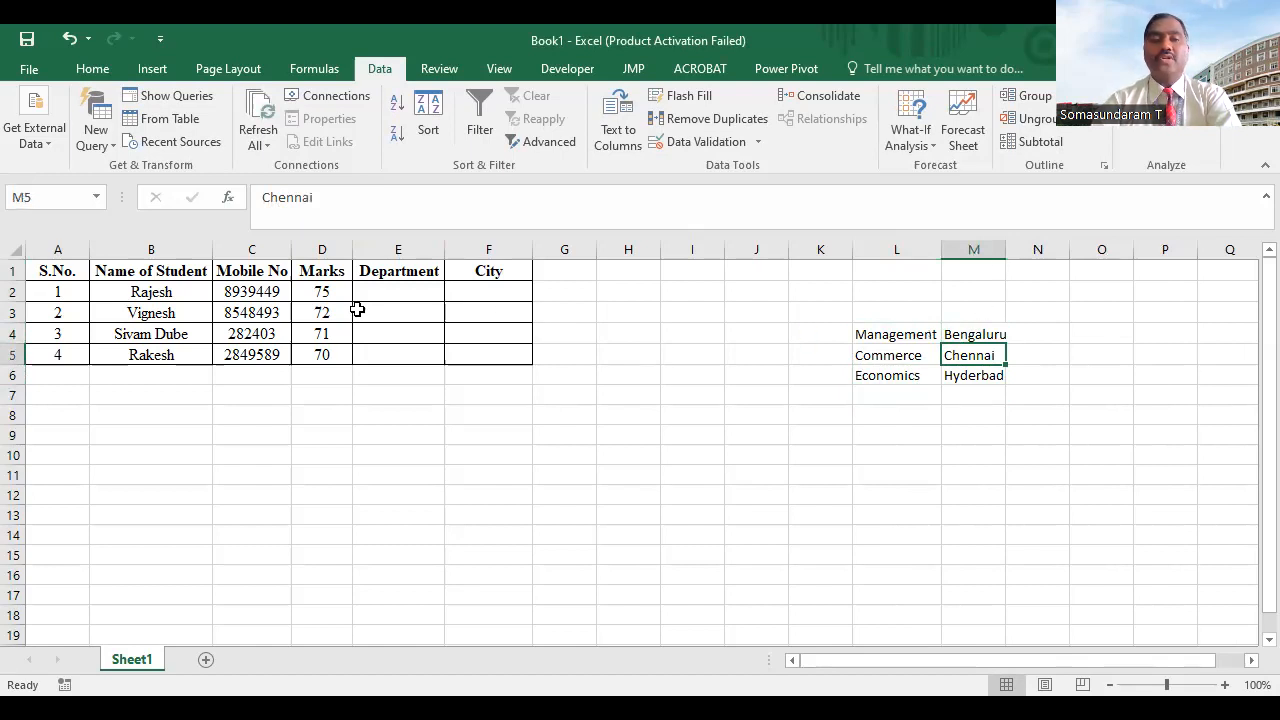
# Apply list validation to the Department cells E2 to E5, using the range L4 to L6 as the source
pyautogui.click(398, 289)
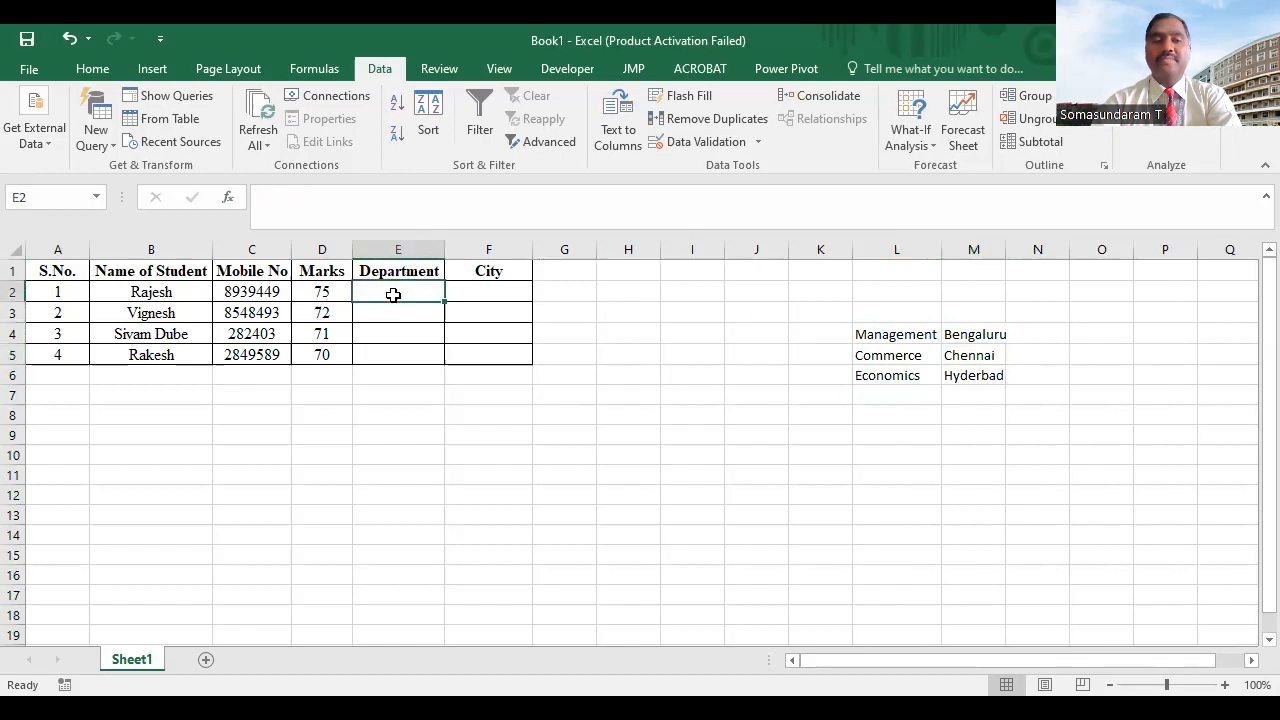
pyautogui.click(414, 248)
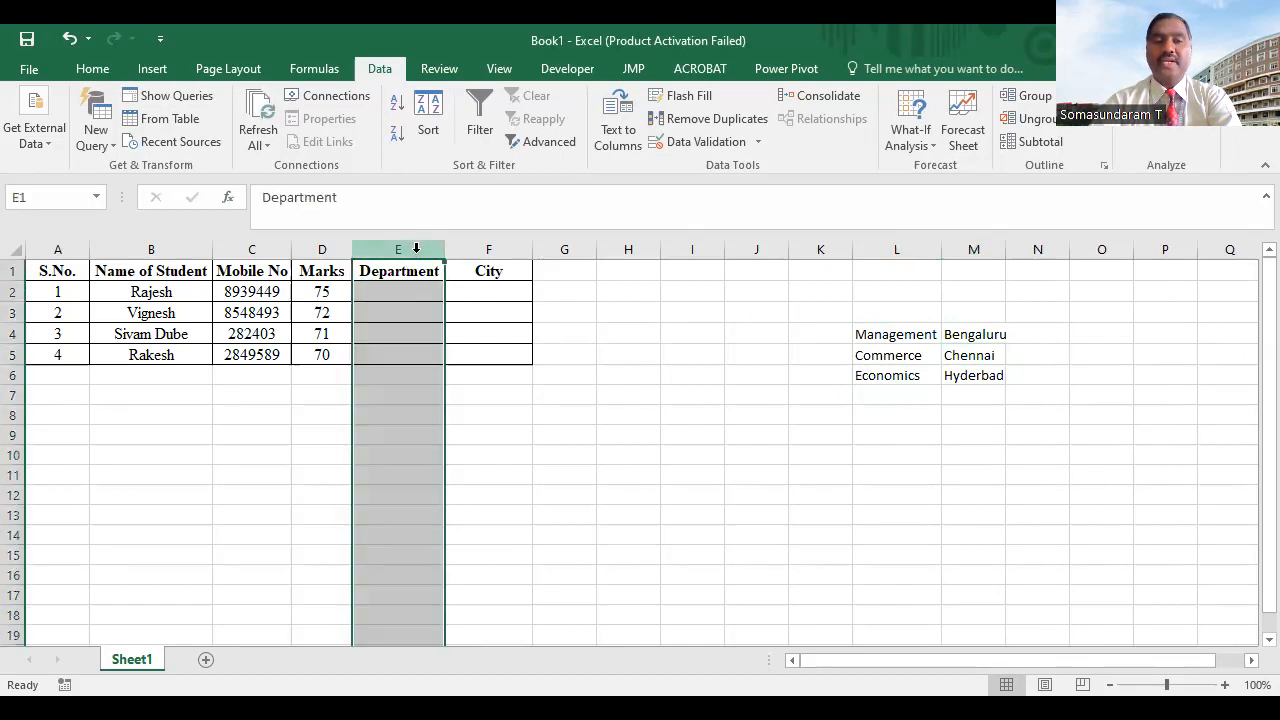
pyautogui.moveTo(397, 292); pyautogui.dragTo(394, 359)
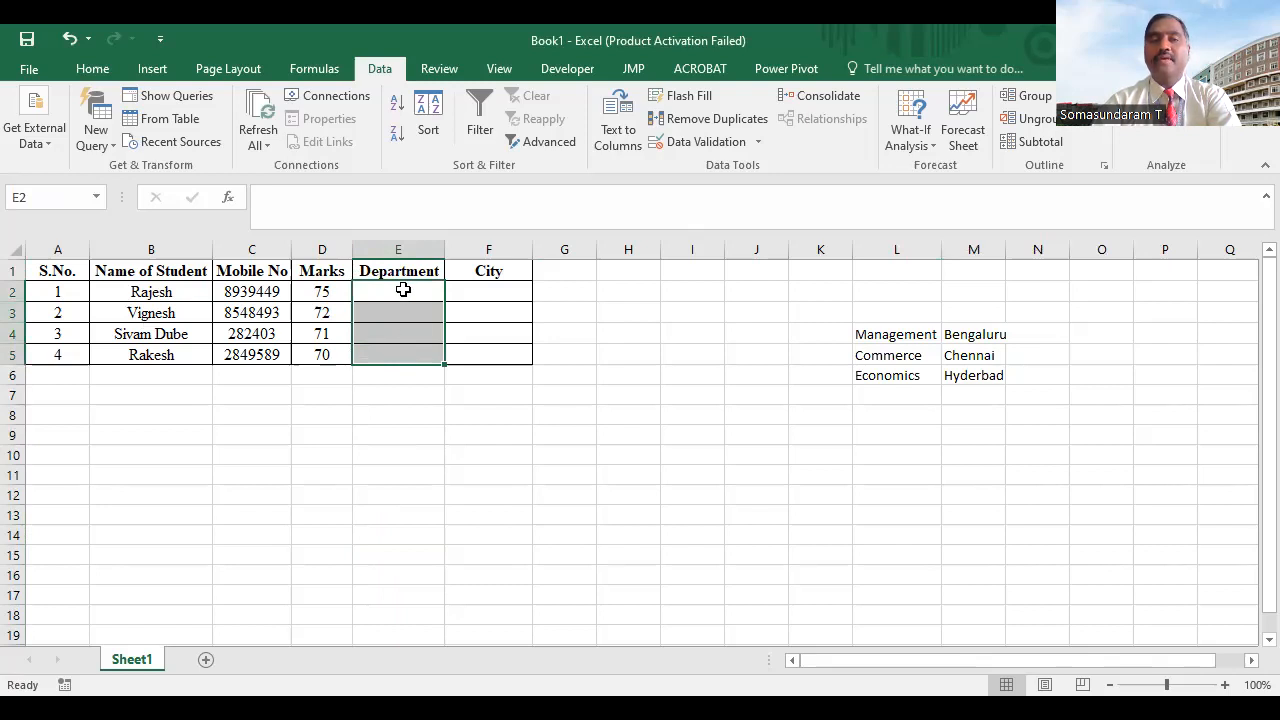
pyautogui.click(758, 142)
pyautogui.click(742, 168)
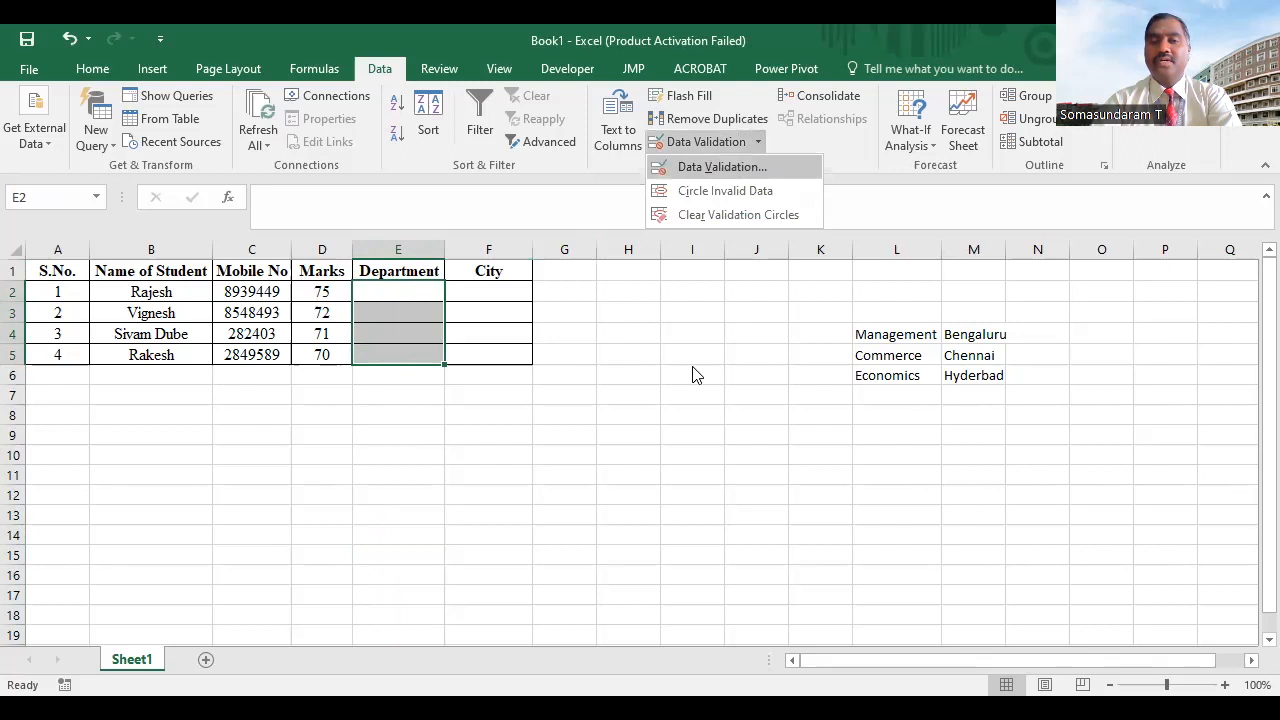
pyautogui.click(691, 371)
pyautogui.click(695, 428)
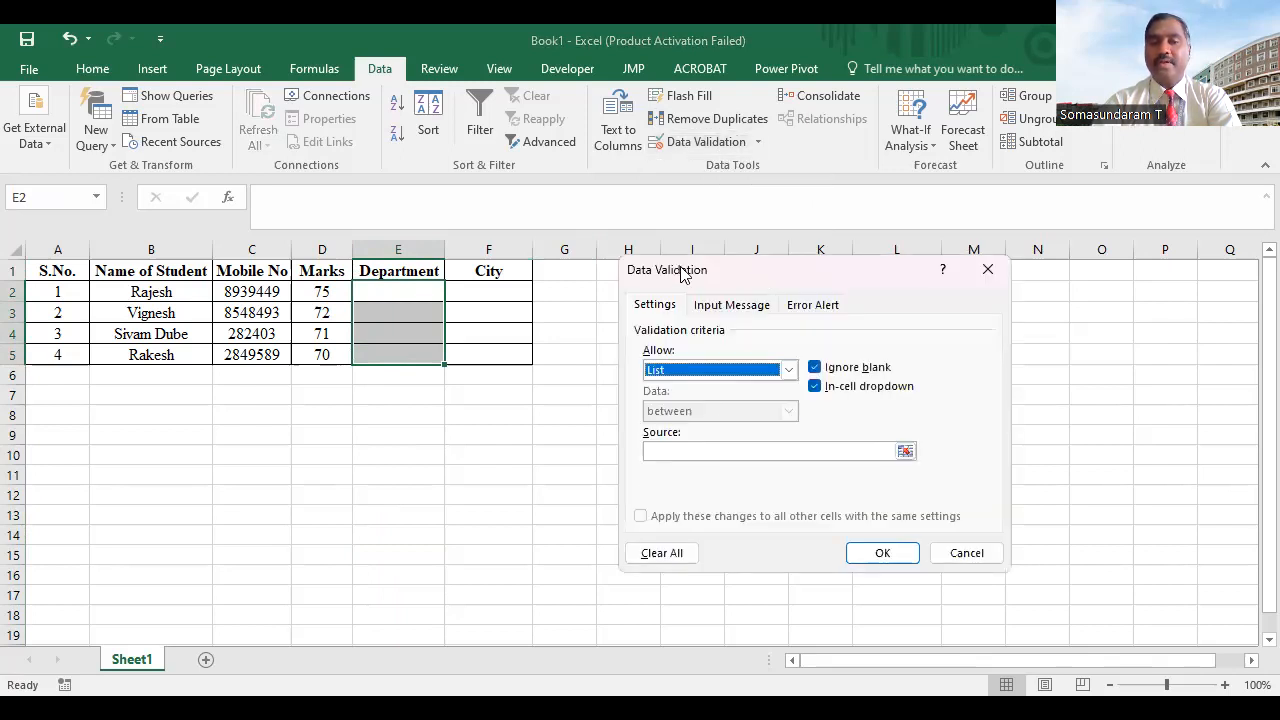
pyautogui.moveTo(682, 275); pyautogui.dragTo(544, 385)
pyautogui.click(550, 562)
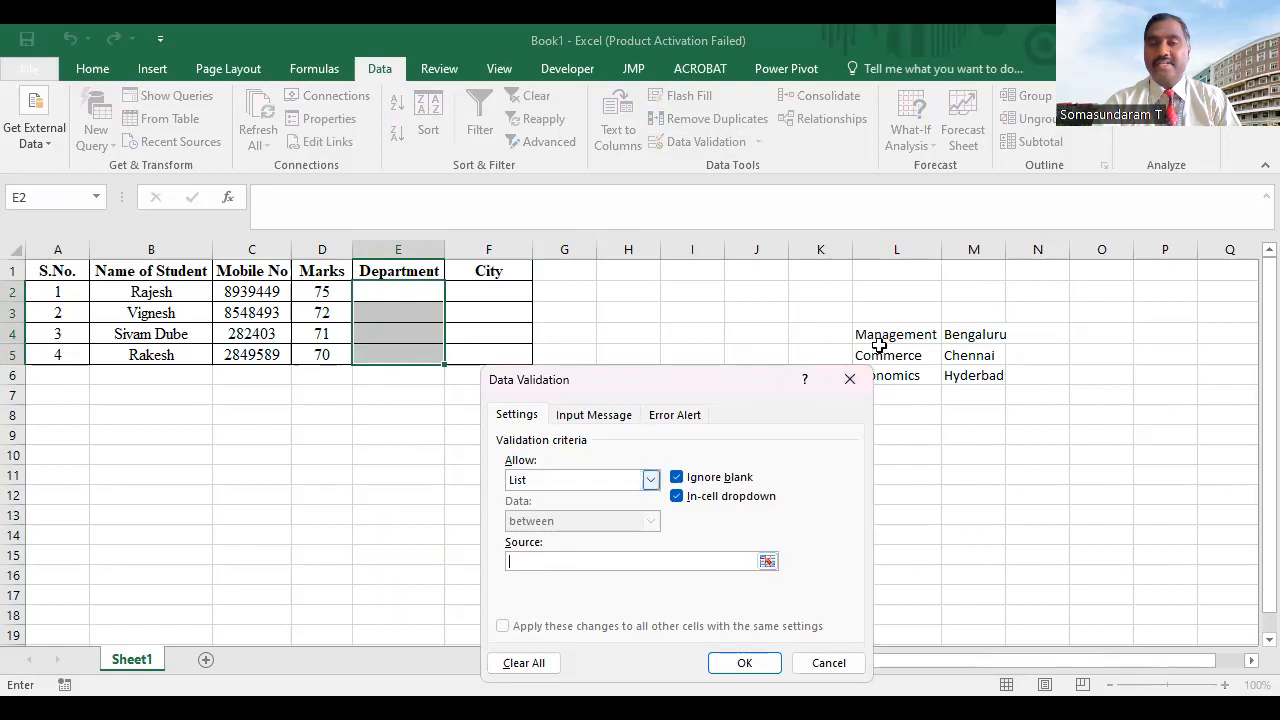
pyautogui.moveTo(898, 337); pyautogui.dragTo(900, 375)
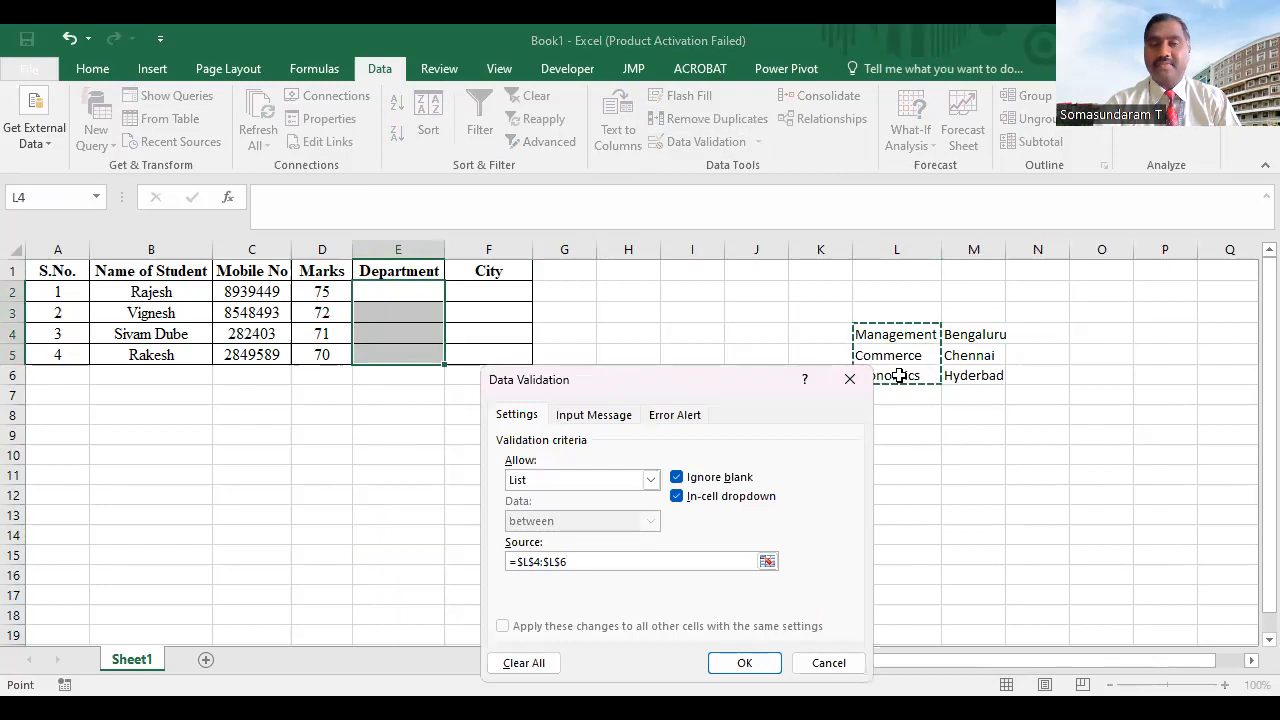
pyautogui.click(745, 665)
# Pick the departments Commerce, Commerce, Management and Economics from the in-cell lists for cells E2 to E5
pyautogui.click(408, 288)
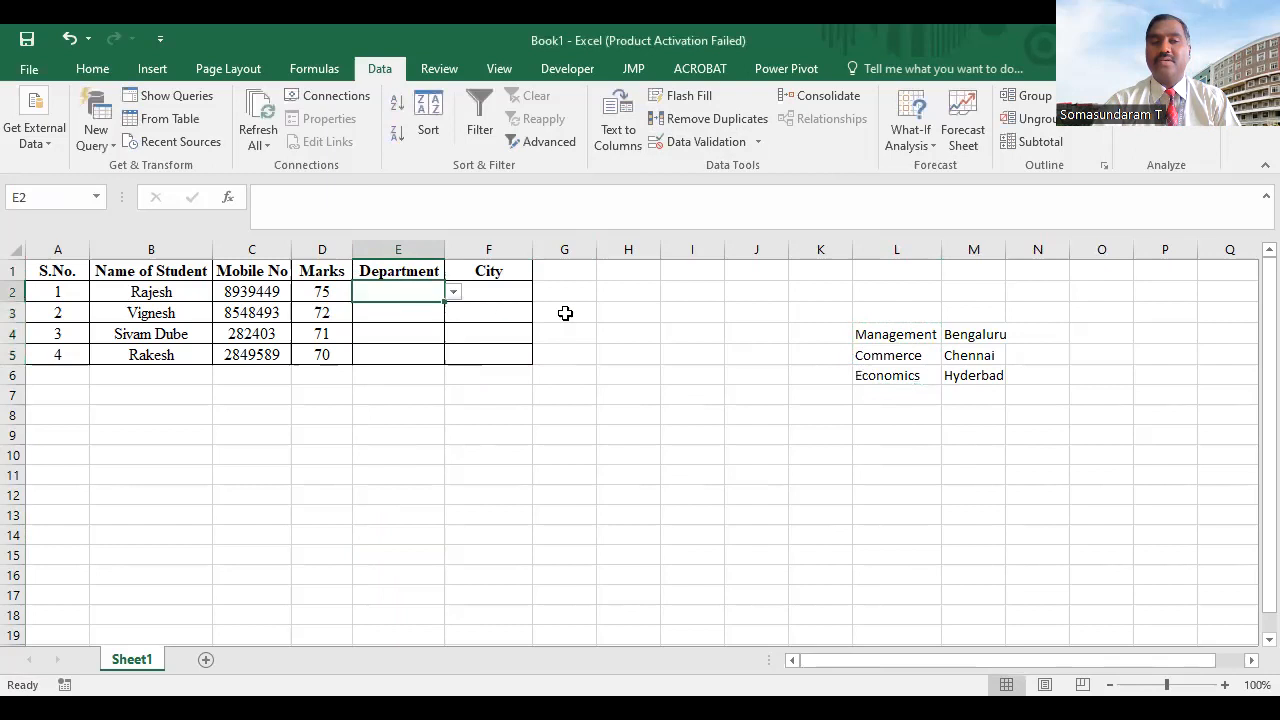
pyautogui.click(454, 292)
pyautogui.click(437, 320)
pyautogui.click(405, 310)
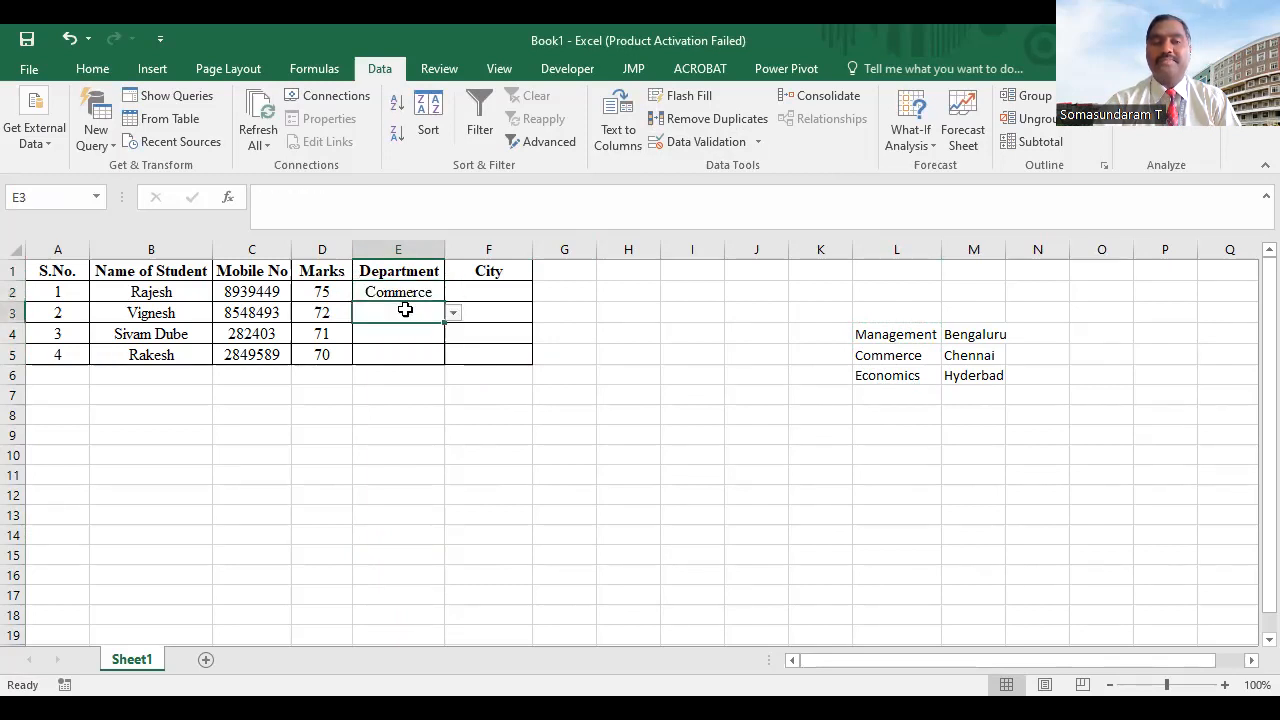
pyautogui.click(454, 313)
pyautogui.click(420, 341)
pyautogui.click(425, 337)
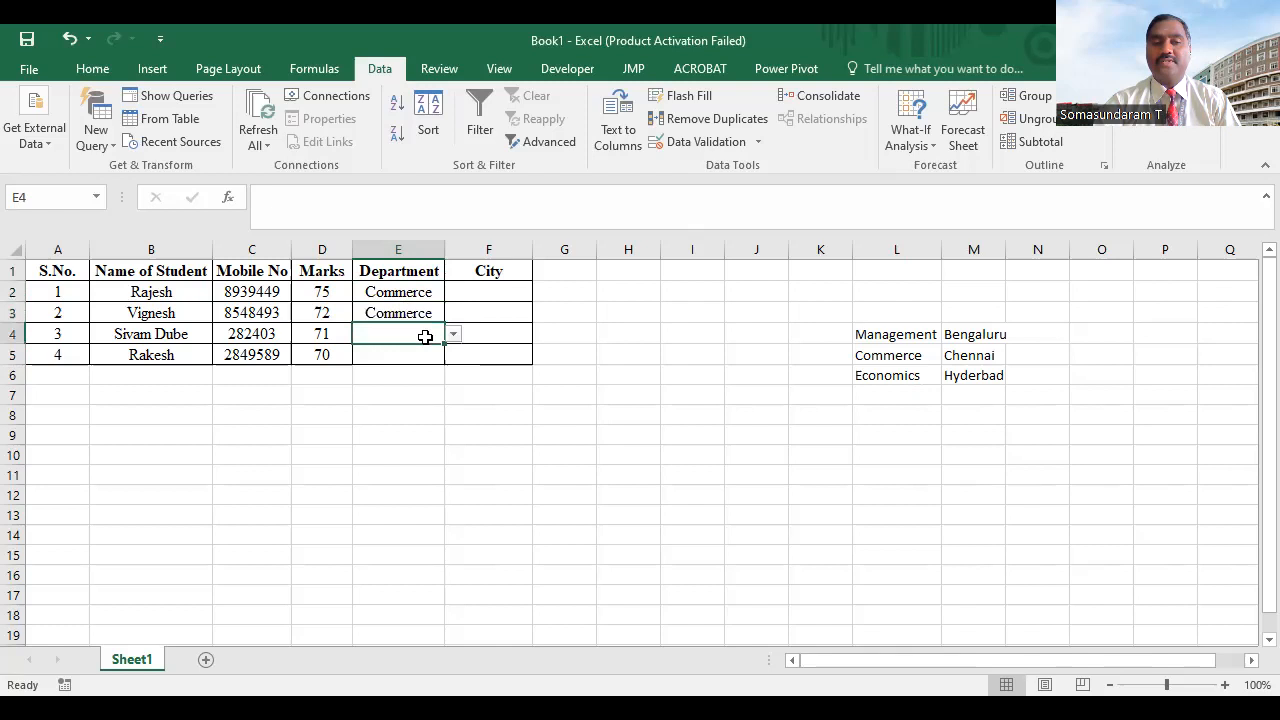
pyautogui.click(454, 334)
pyautogui.click(420, 349)
pyautogui.click(425, 355)
pyautogui.click(454, 355)
pyautogui.click(440, 400)
# Apply list validation to the City cells F2 to F5, using the range M4 to M6 as the source
pyautogui.click(488, 330)
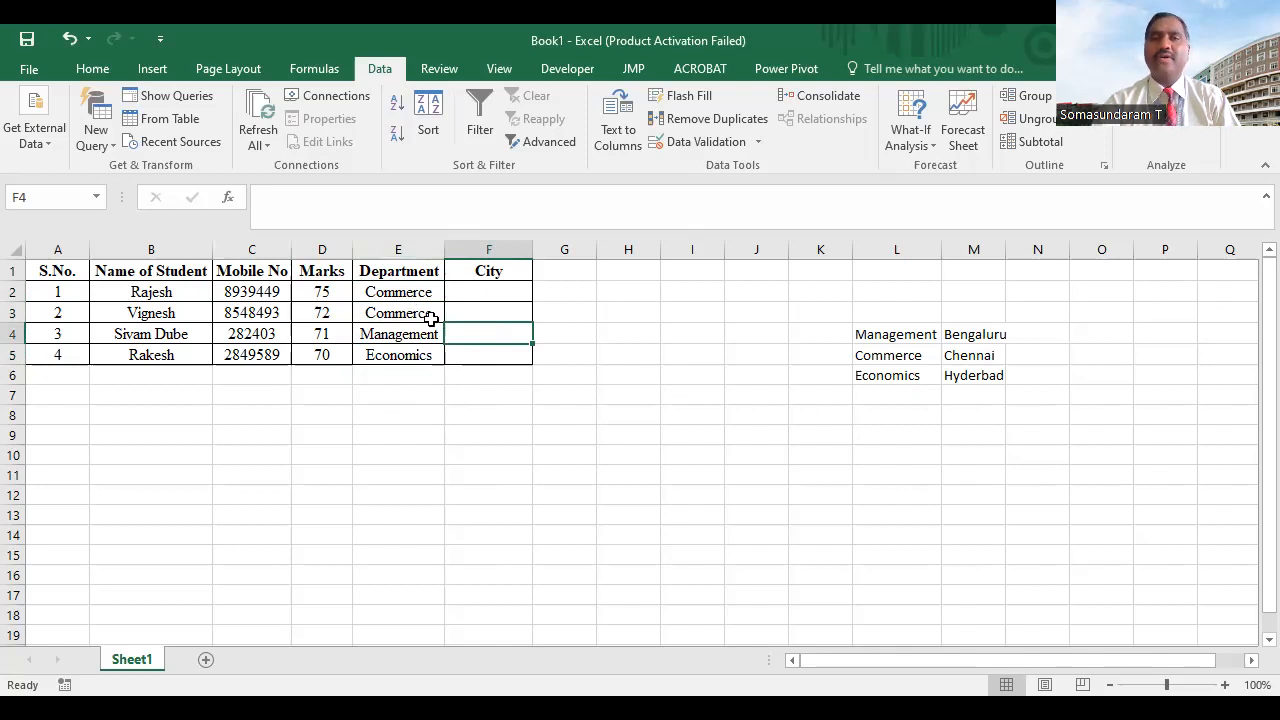
pyautogui.click(482, 292)
pyautogui.moveTo(487, 292); pyautogui.dragTo(486, 354)
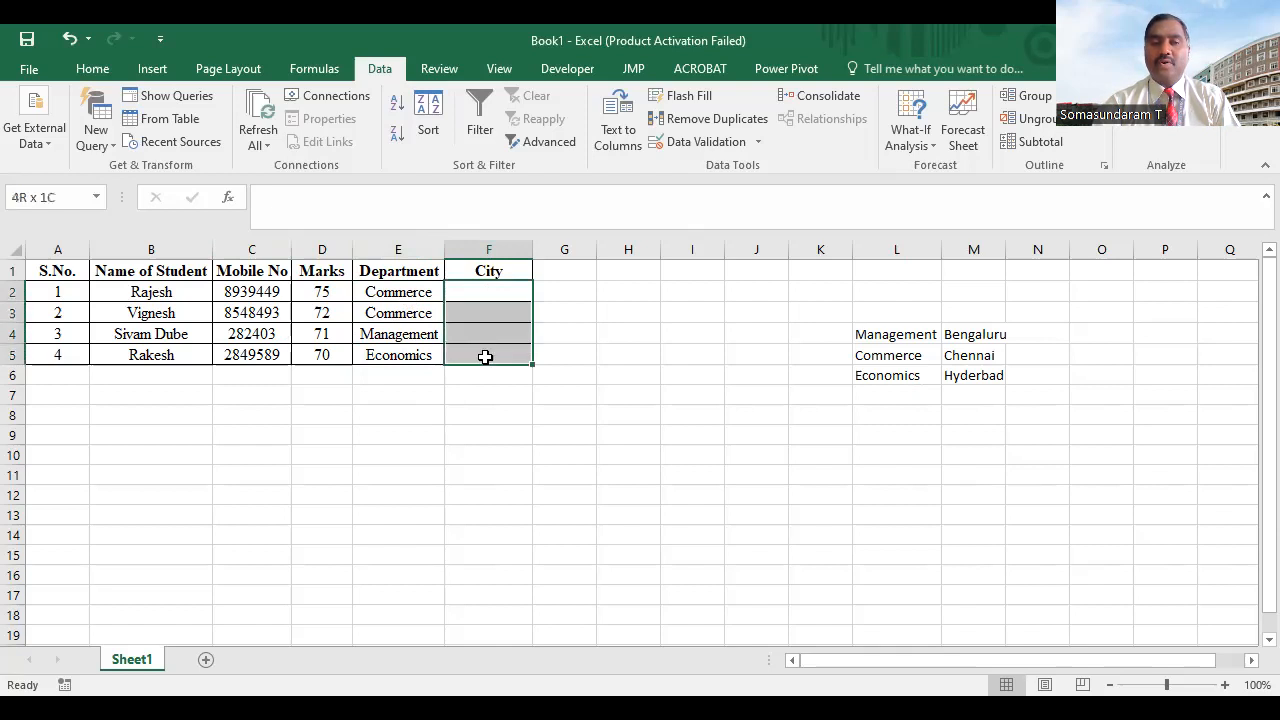
pyautogui.click(758, 141)
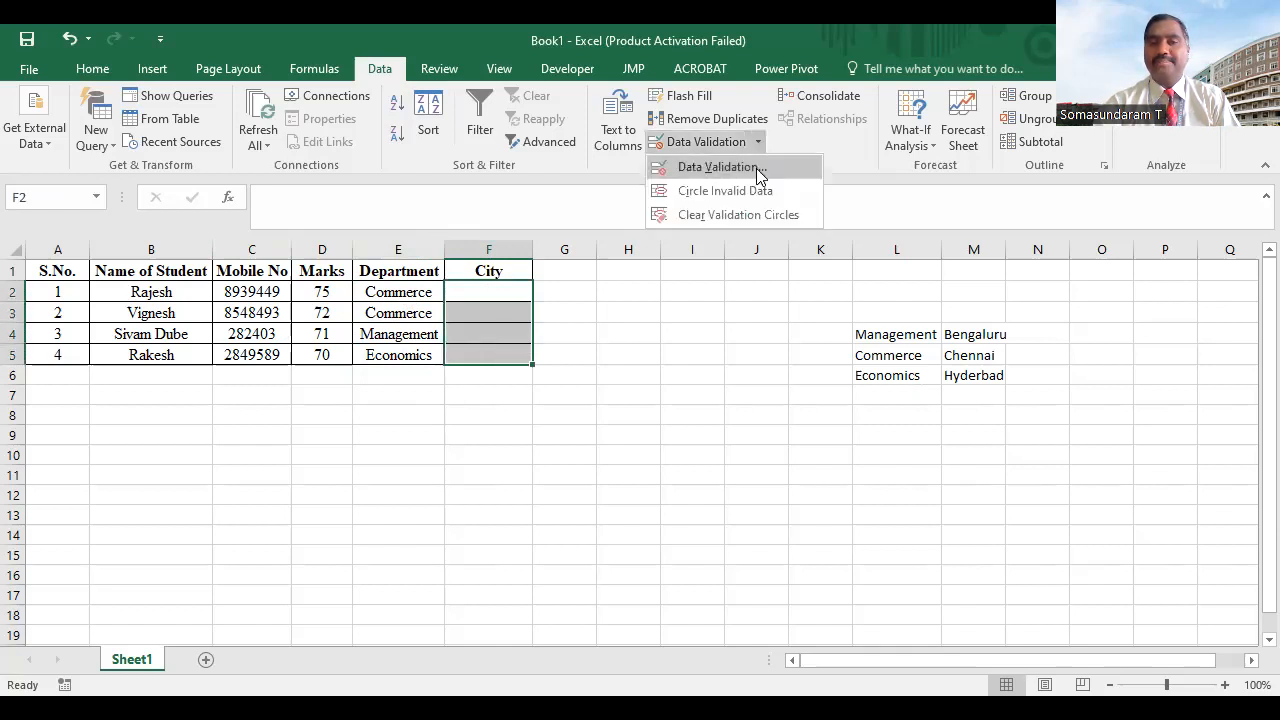
pyautogui.click(575, 480)
pyautogui.click(557, 537)
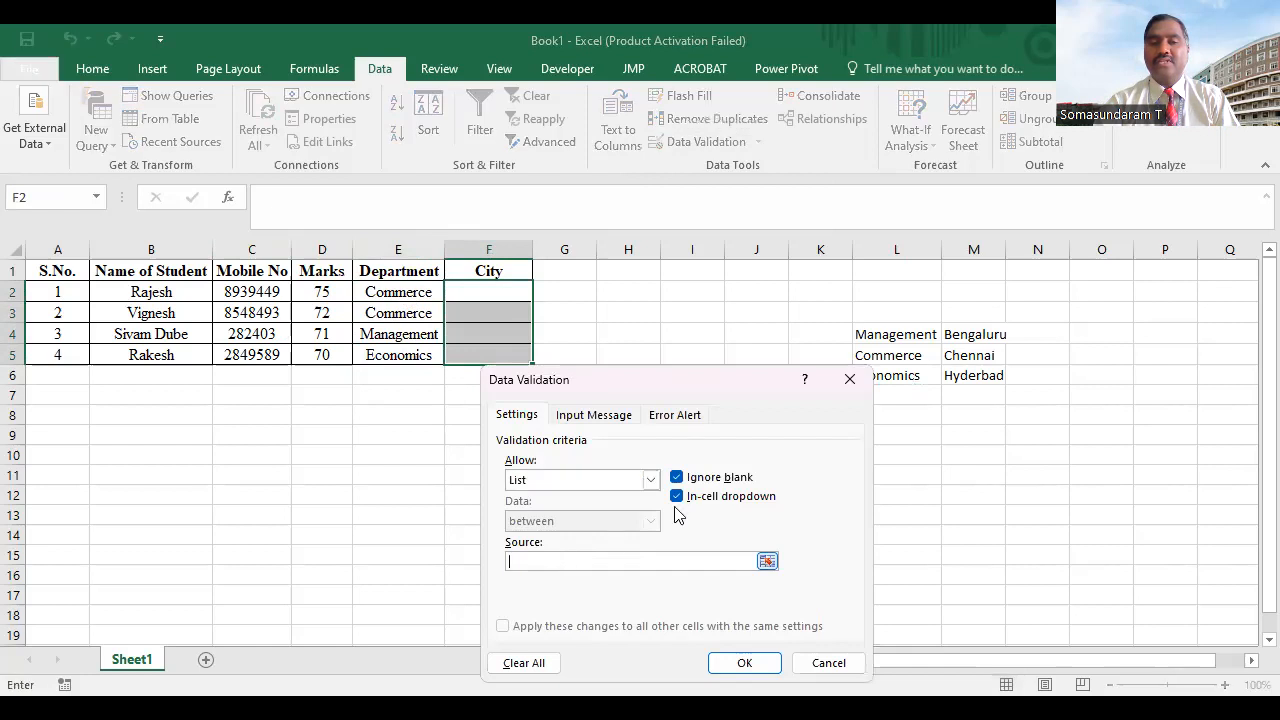
pyautogui.click(970, 337)
pyautogui.moveTo(970, 340); pyautogui.dragTo(971, 371)
pyautogui.click(743, 663)
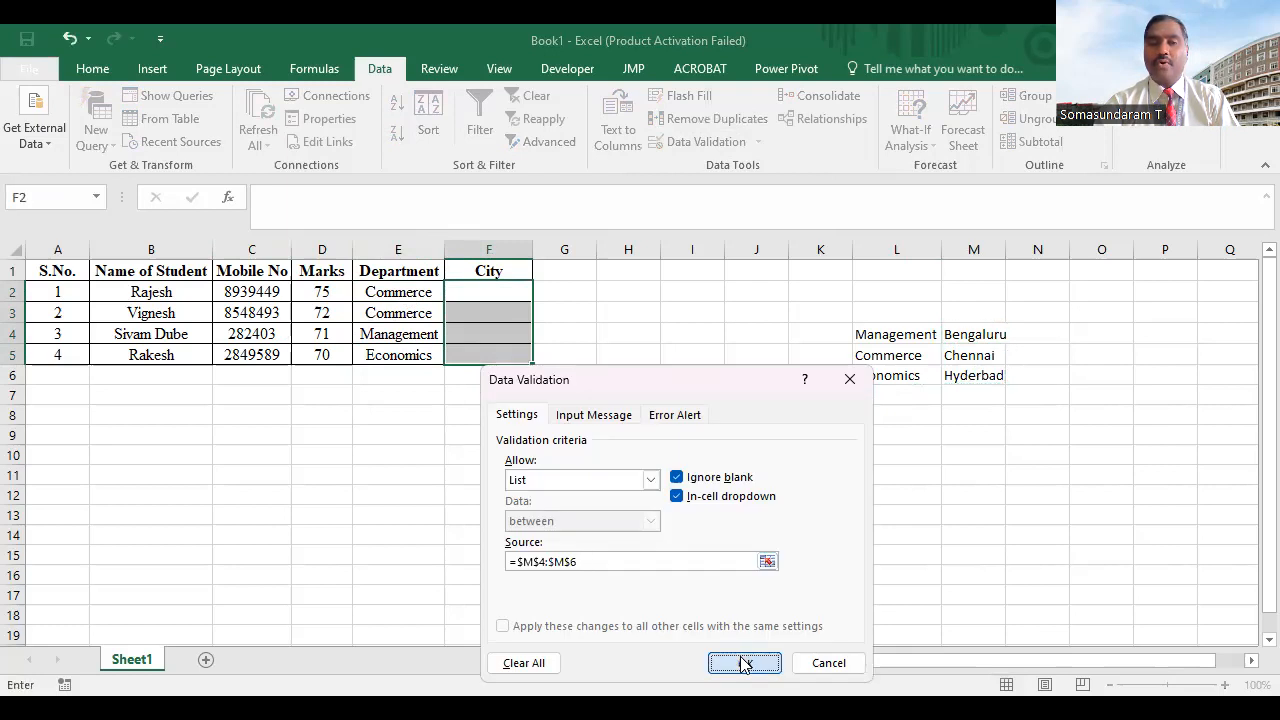
# Pick the cities Chennai, Bengaluru, Bengaluru and Hyderbad from the in-cell lists for cells F2 to F5
pyautogui.click(542, 293)
pyautogui.click(521, 314)
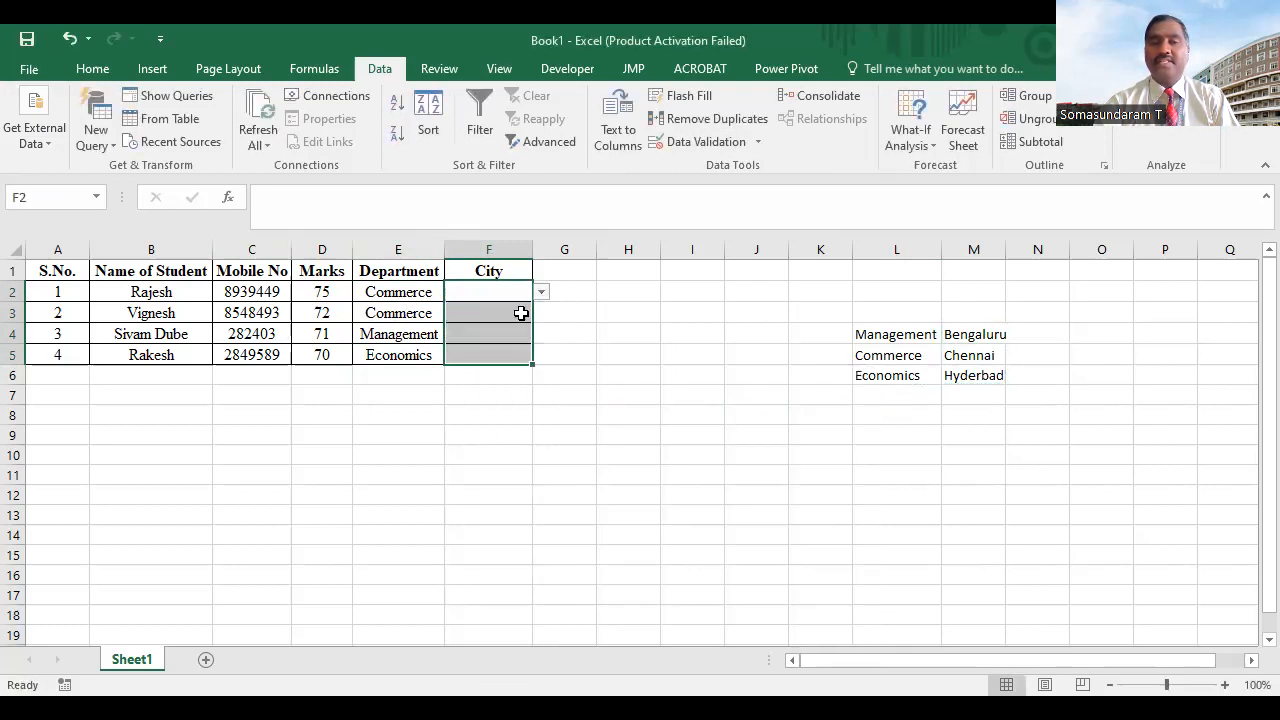
pyautogui.click(521, 313)
pyautogui.click(540, 313)
pyautogui.click(500, 330)
pyautogui.click(528, 334)
pyautogui.click(540, 334)
pyautogui.click(500, 350)
pyautogui.click(500, 355)
pyautogui.click(540, 355)
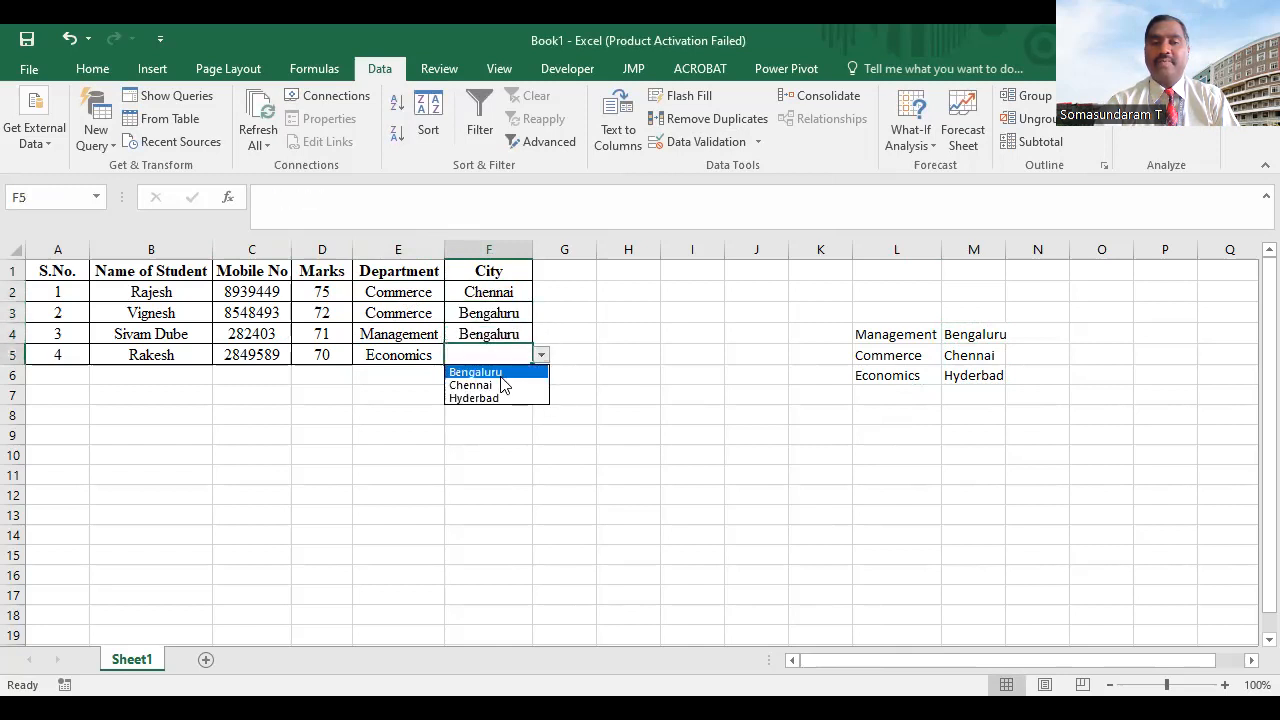
pyautogui.click(506, 399)
# Try the Date validation type on City cell F4 and clear the cell range from its start date
pyautogui.click(517, 334)
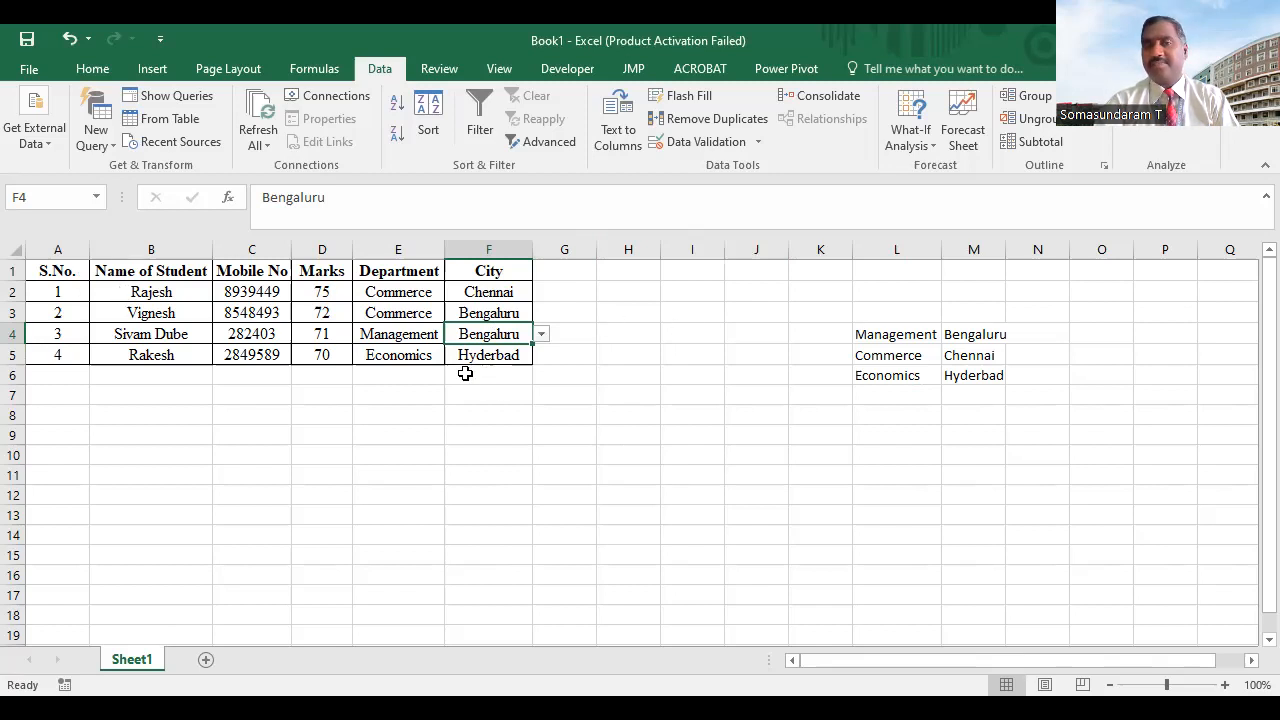
pyautogui.click(761, 141)
pyautogui.click(746, 166)
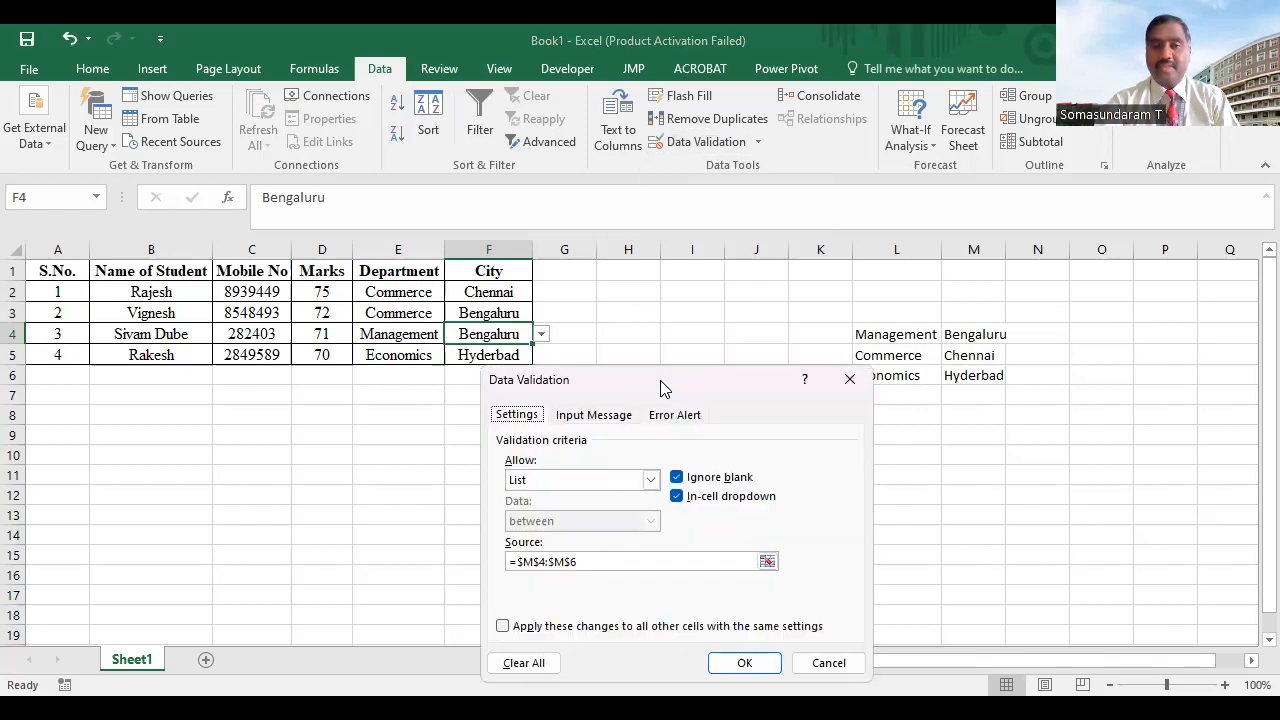
pyautogui.moveTo(668, 384); pyautogui.dragTo(773, 281)
pyautogui.click(755, 376)
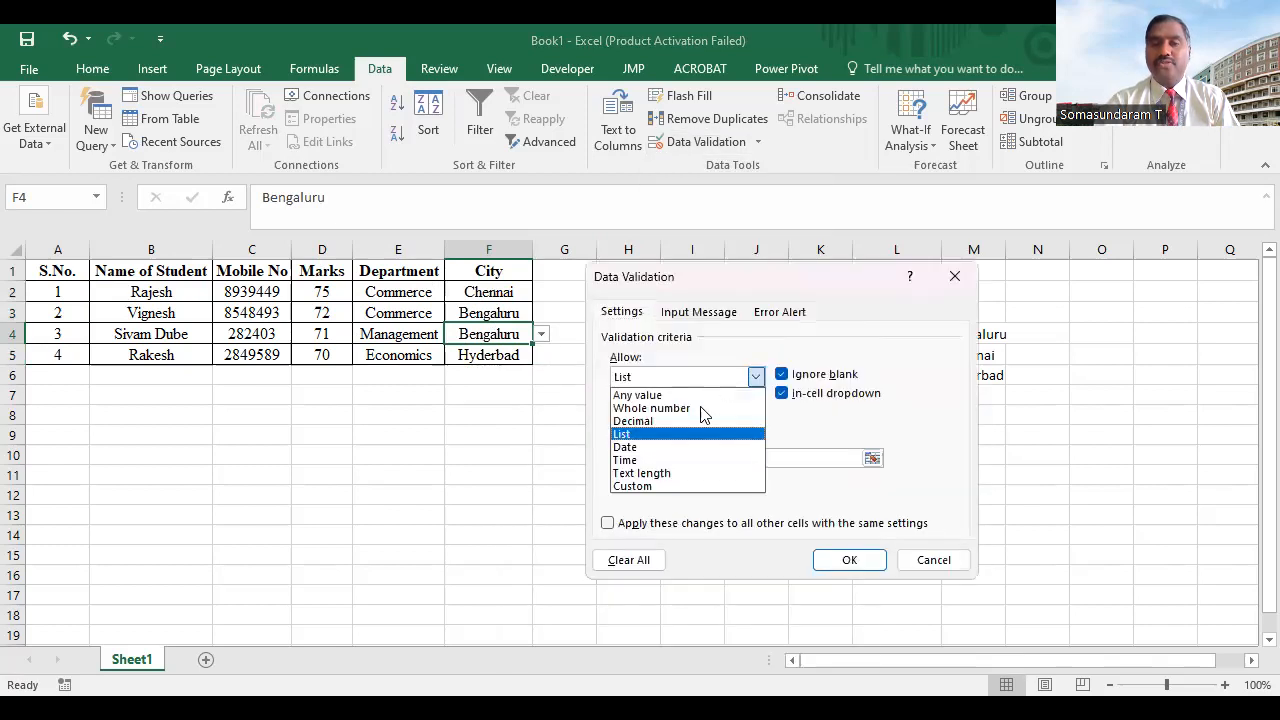
pyautogui.click(697, 448)
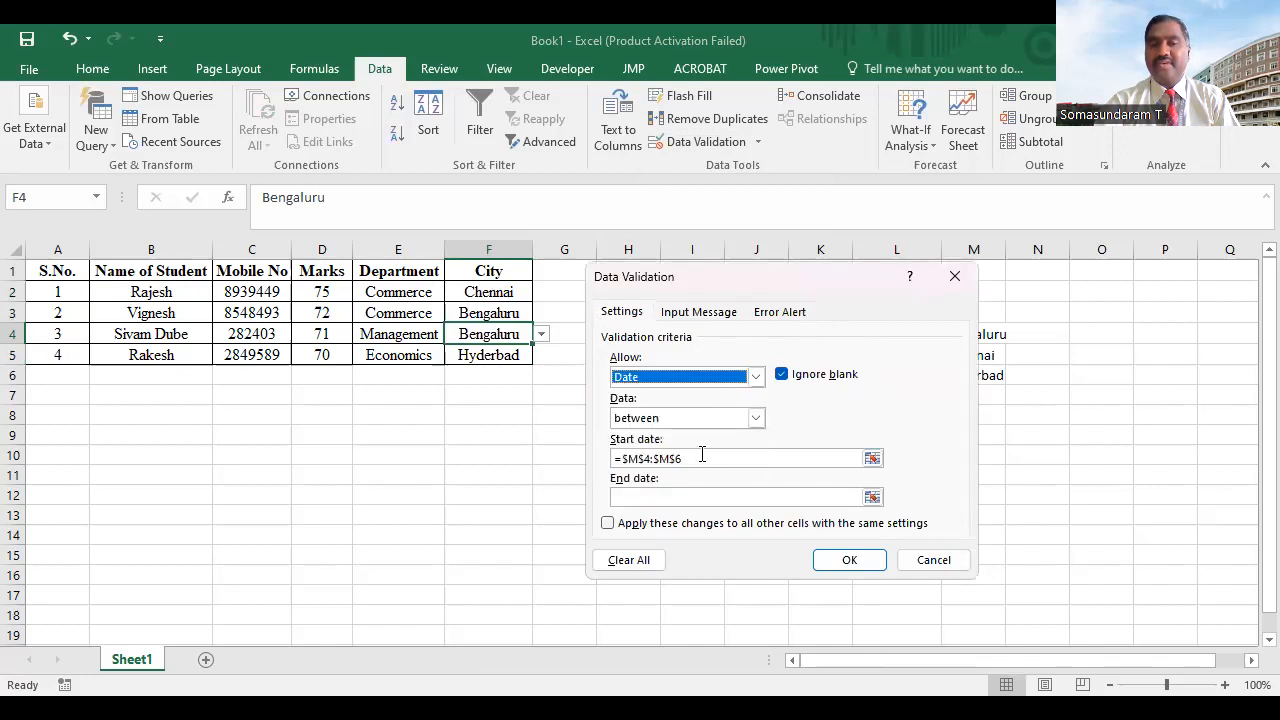
pyautogui.click(800, 456)
pyautogui.press('BackSpace')
pyautogui.press('BackSpace')
pyautogui.press('BackSpace')
pyautogui.press('BackSpace')
pyautogui.press('BackSpace')
pyautogui.press('BackSpace')
pyautogui.press('BackSpace')
pyautogui.press('BackSpace')
pyautogui.press('BackSpace')
pyautogui.press('BackSpace')
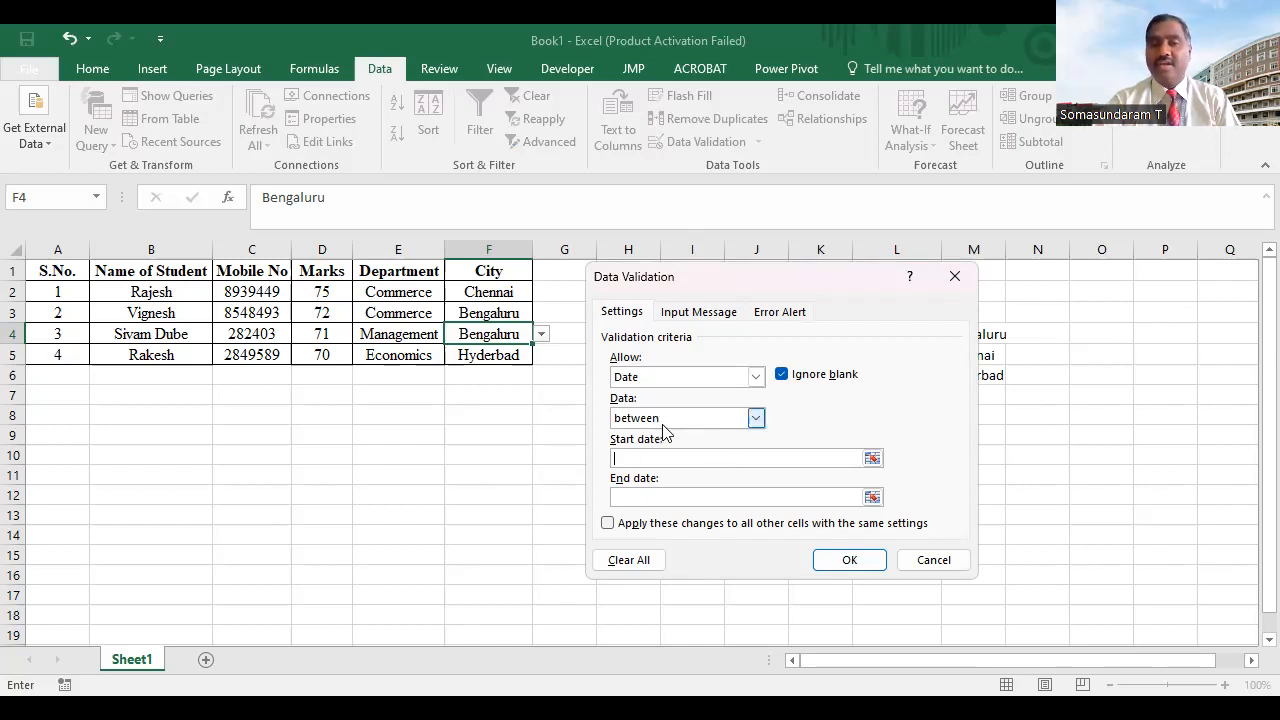
# Examine the Time and Text length validation criteria for cell F4, leaving the text length minimum empty
pyautogui.click(673, 377)
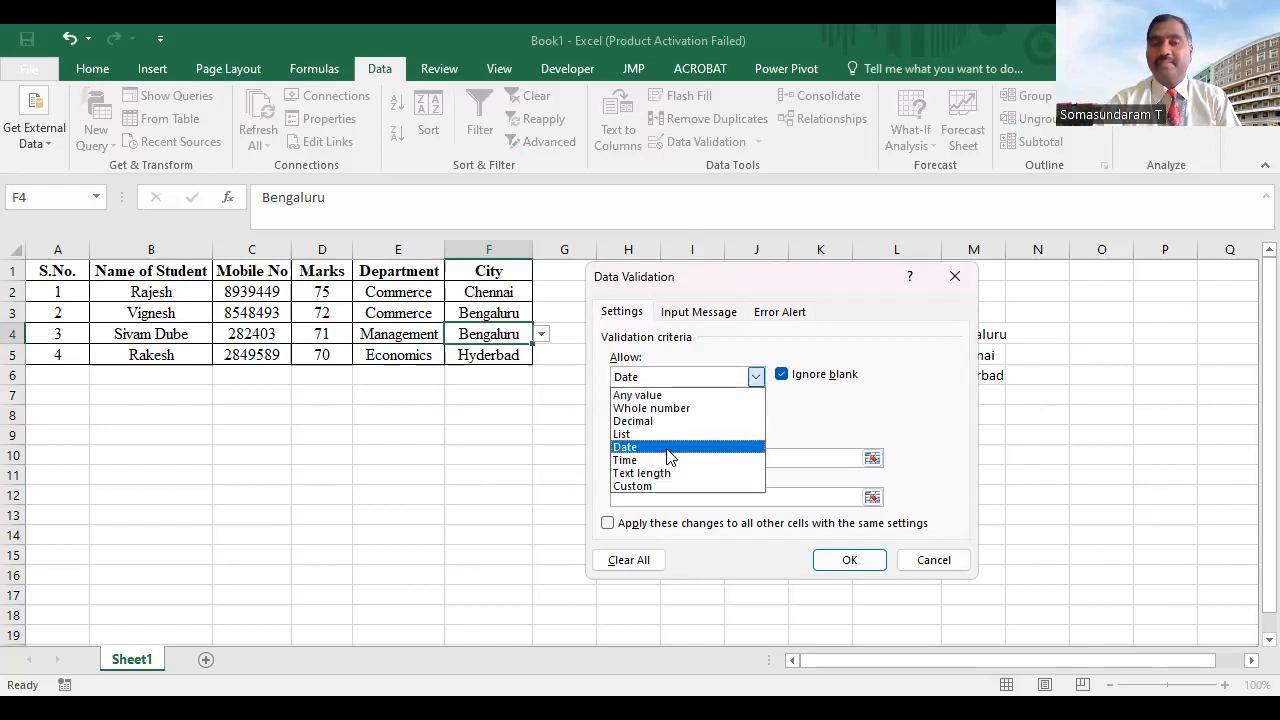
pyautogui.click(666, 461)
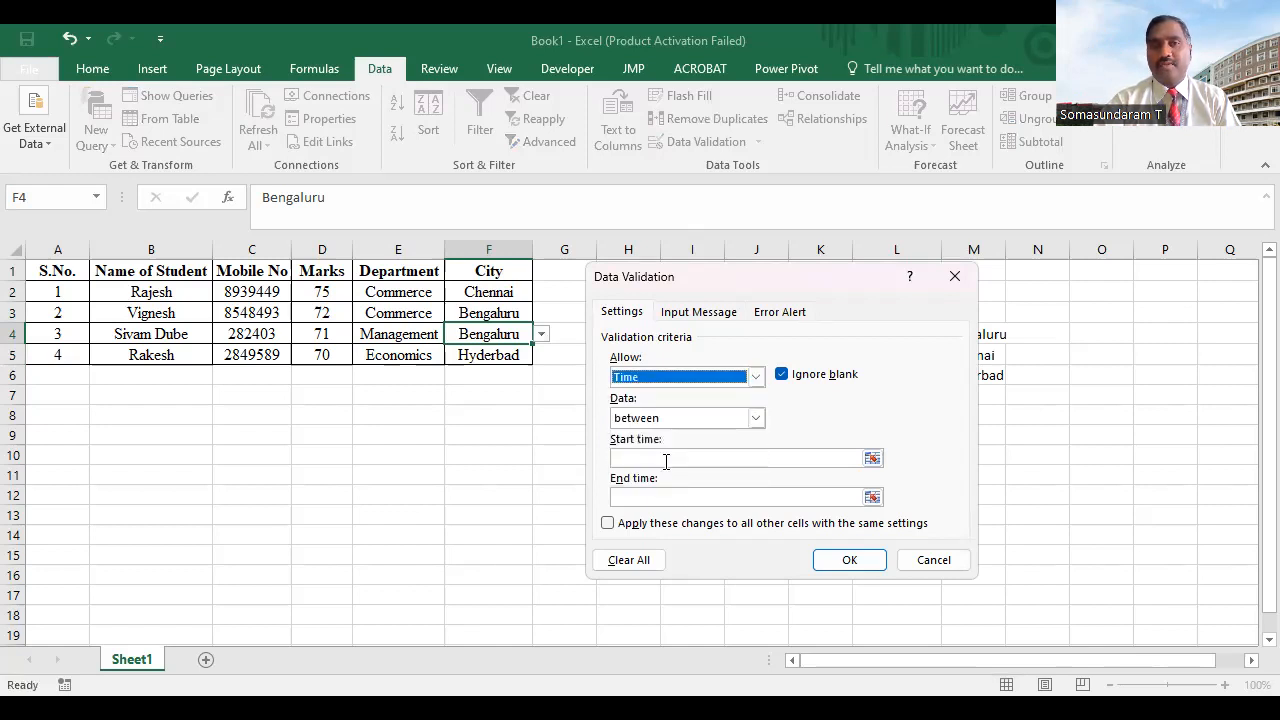
pyautogui.click(672, 380)
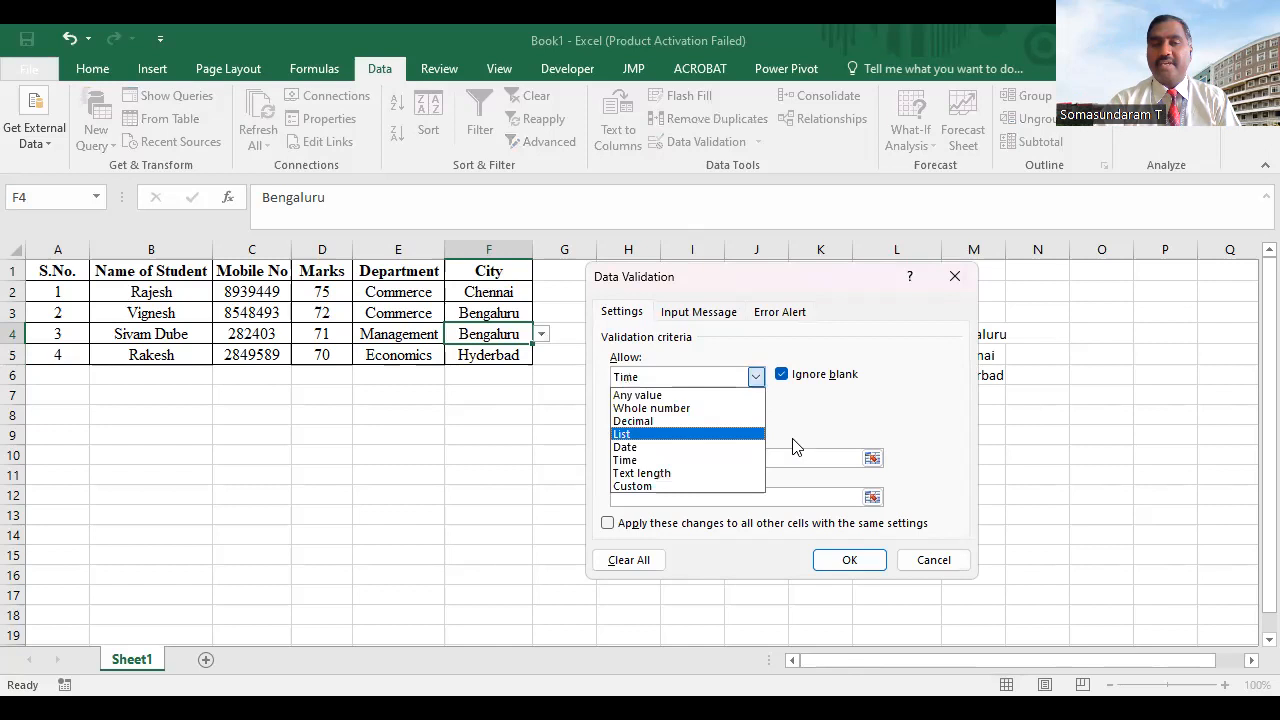
pyautogui.click(714, 475)
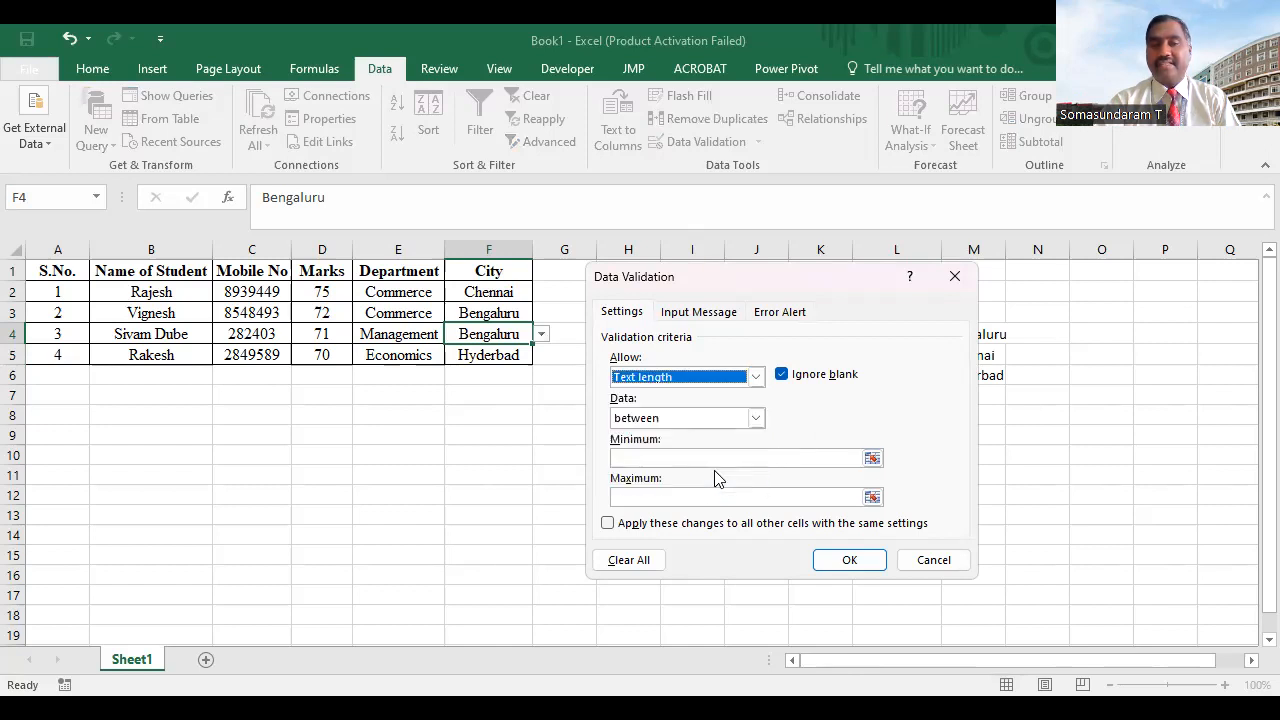
pyautogui.click(734, 457)
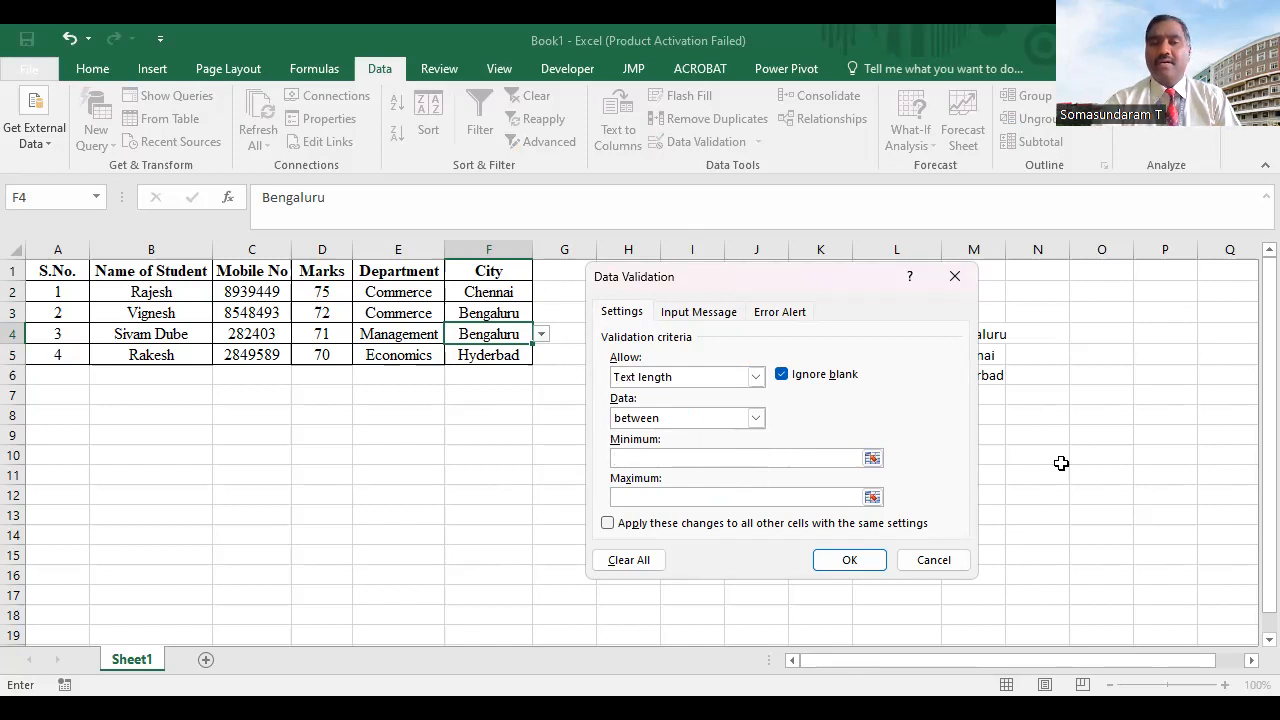
pyautogui.click(954, 276)
pyautogui.write('=G2')
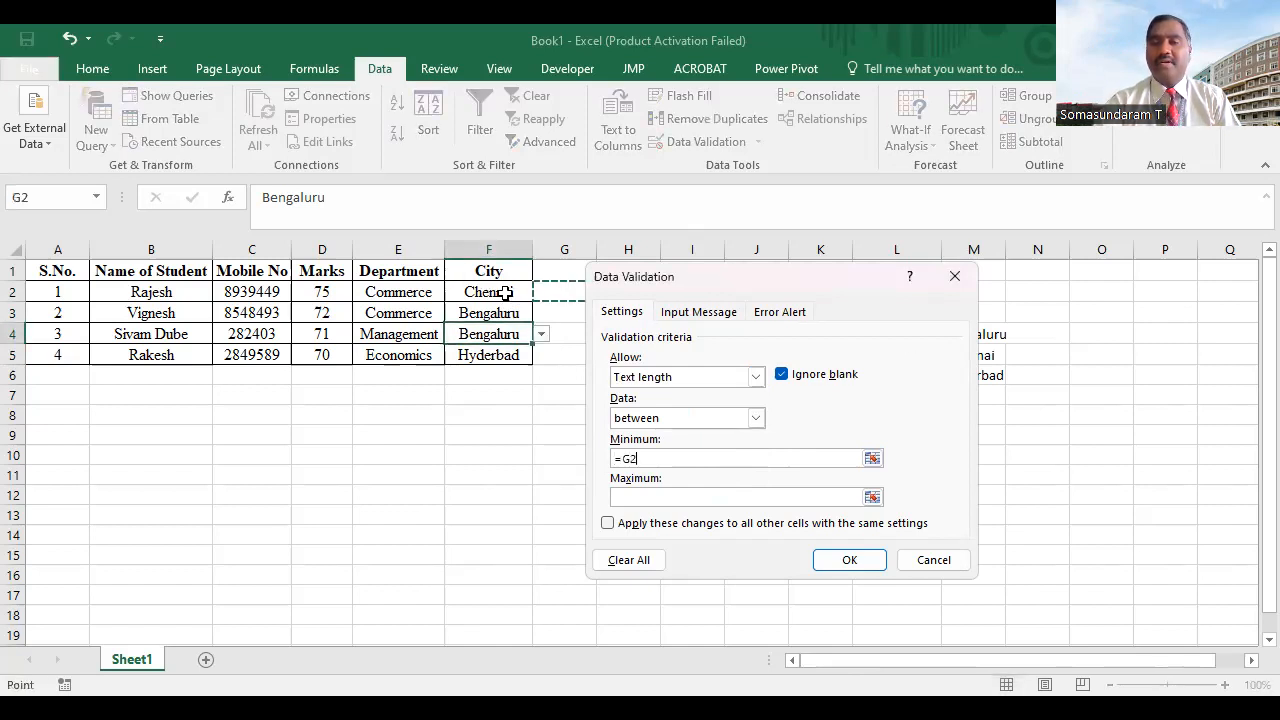
pyautogui.click(690, 459)
pyautogui.press('BackSpace')
pyautogui.press('BackSpace')
pyautogui.press('BackSpace')
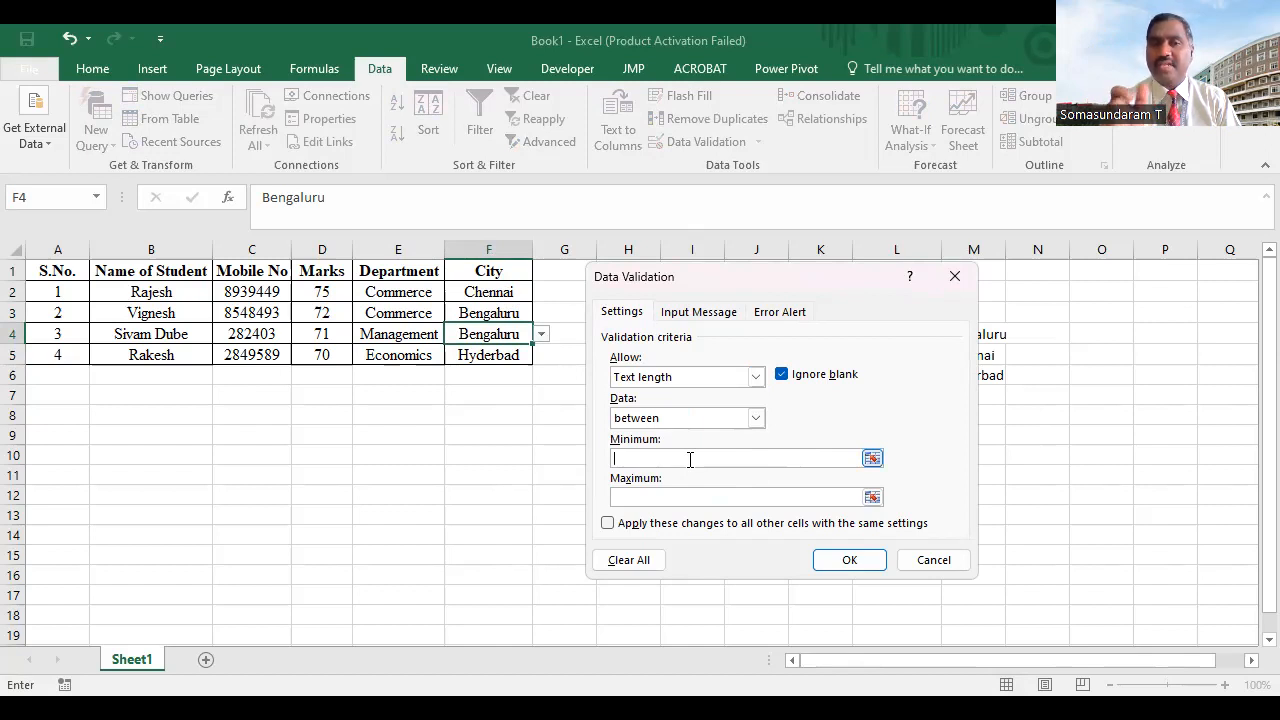
# Examine the Custom validation type and the list of allowed types for cell F4, and discard the validation changes
pyautogui.click(755, 376)
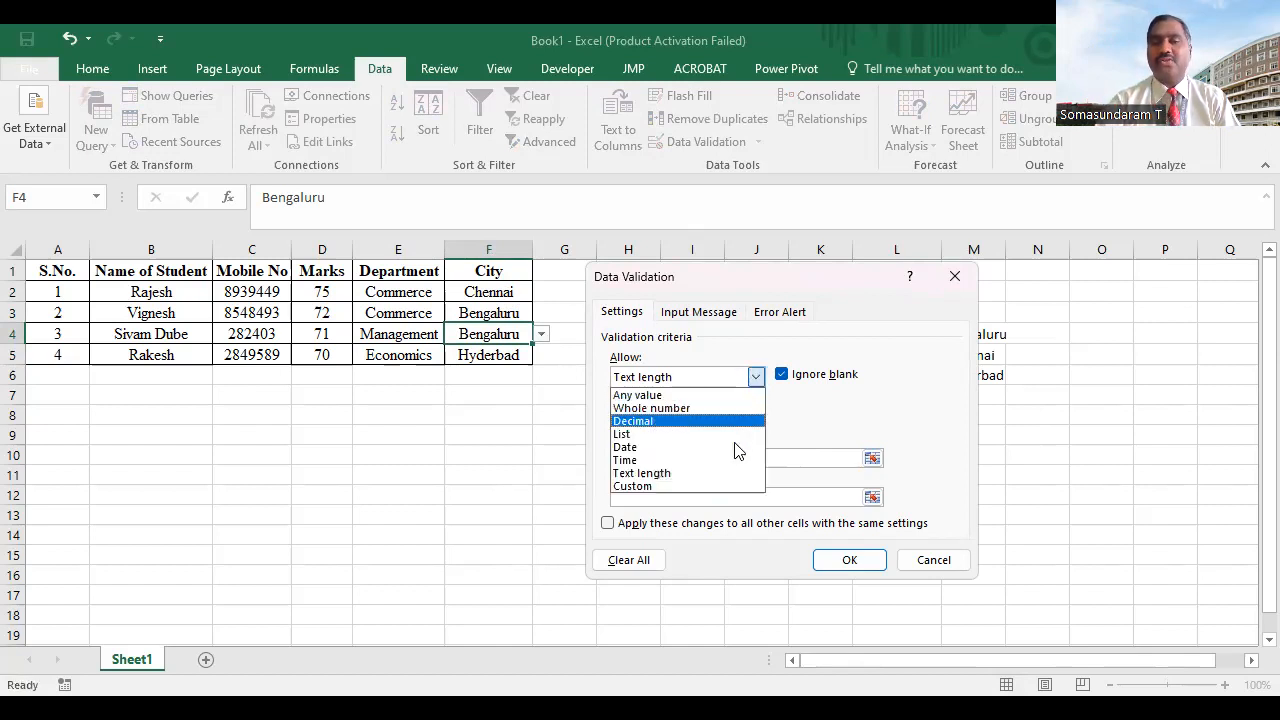
pyautogui.click(726, 486)
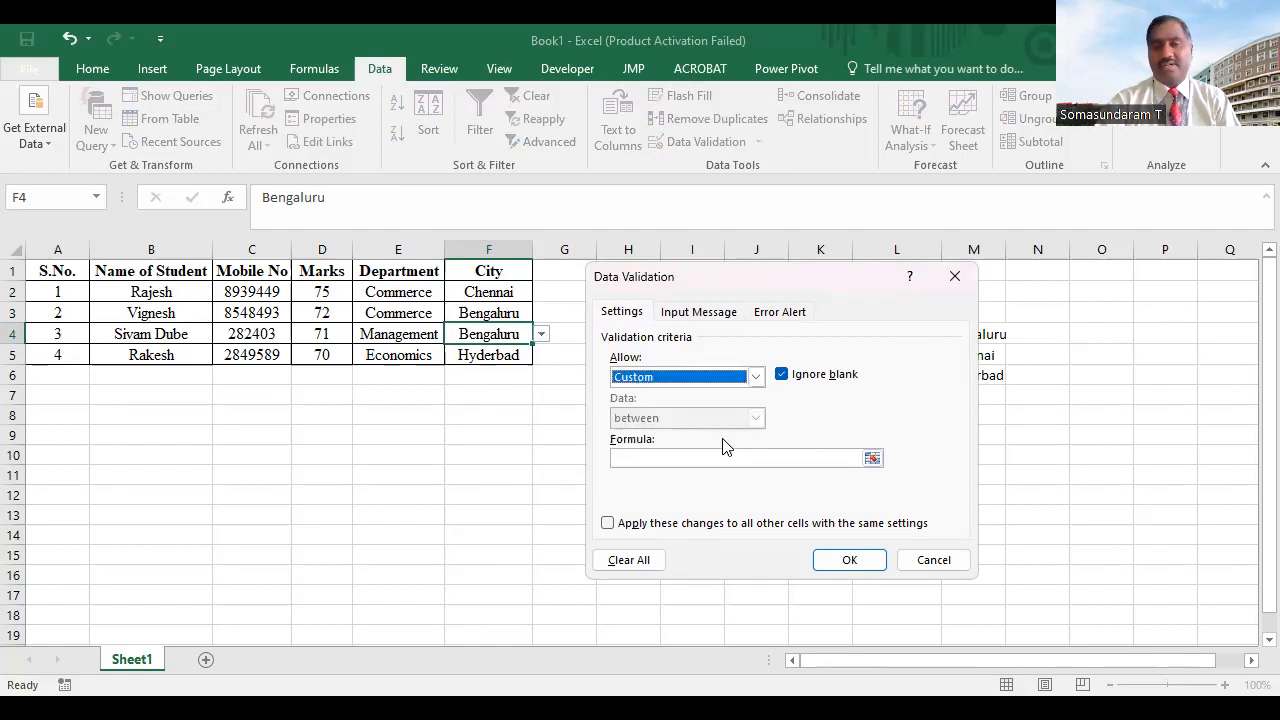
pyautogui.click(757, 377)
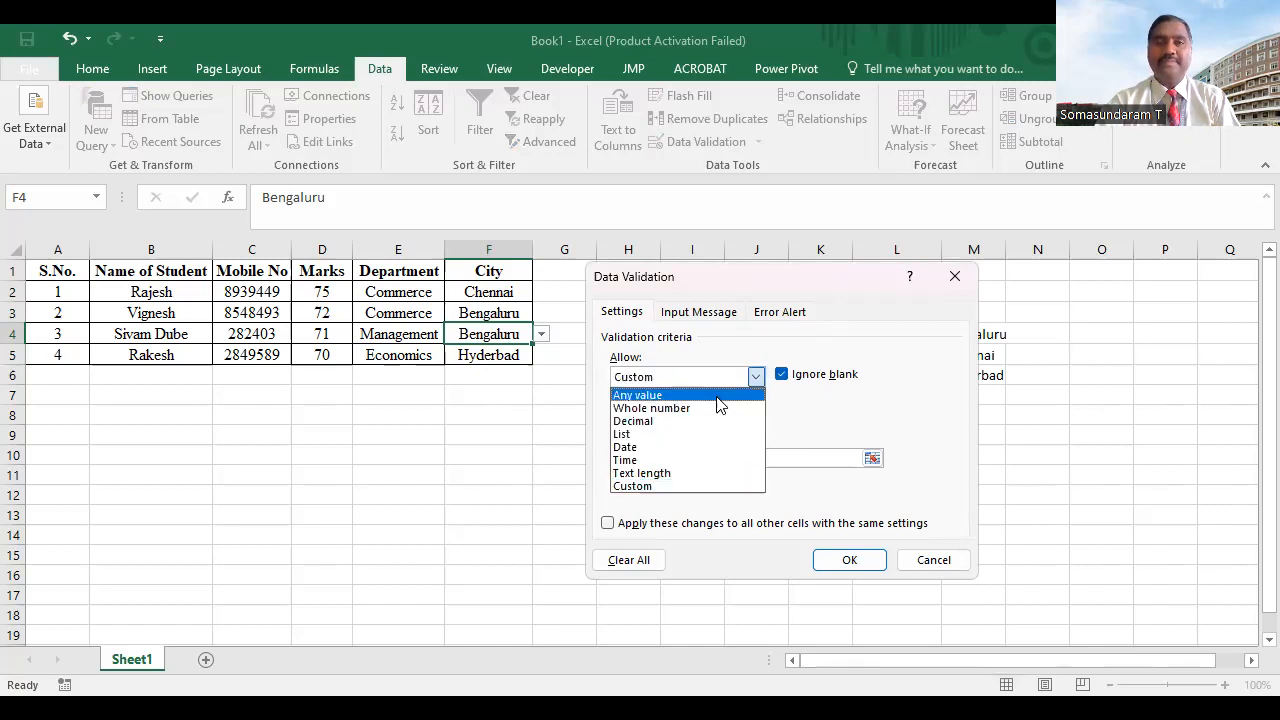
pyautogui.click(915, 559)
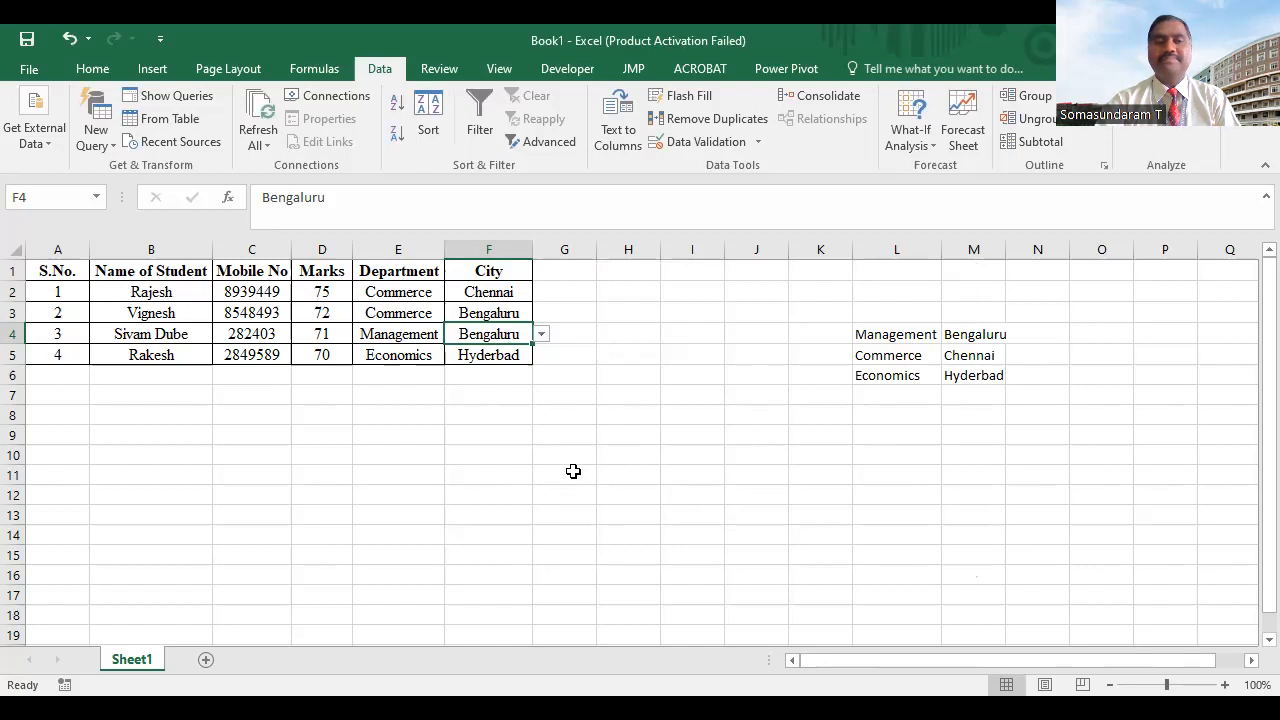
pyautogui.click(579, 312)
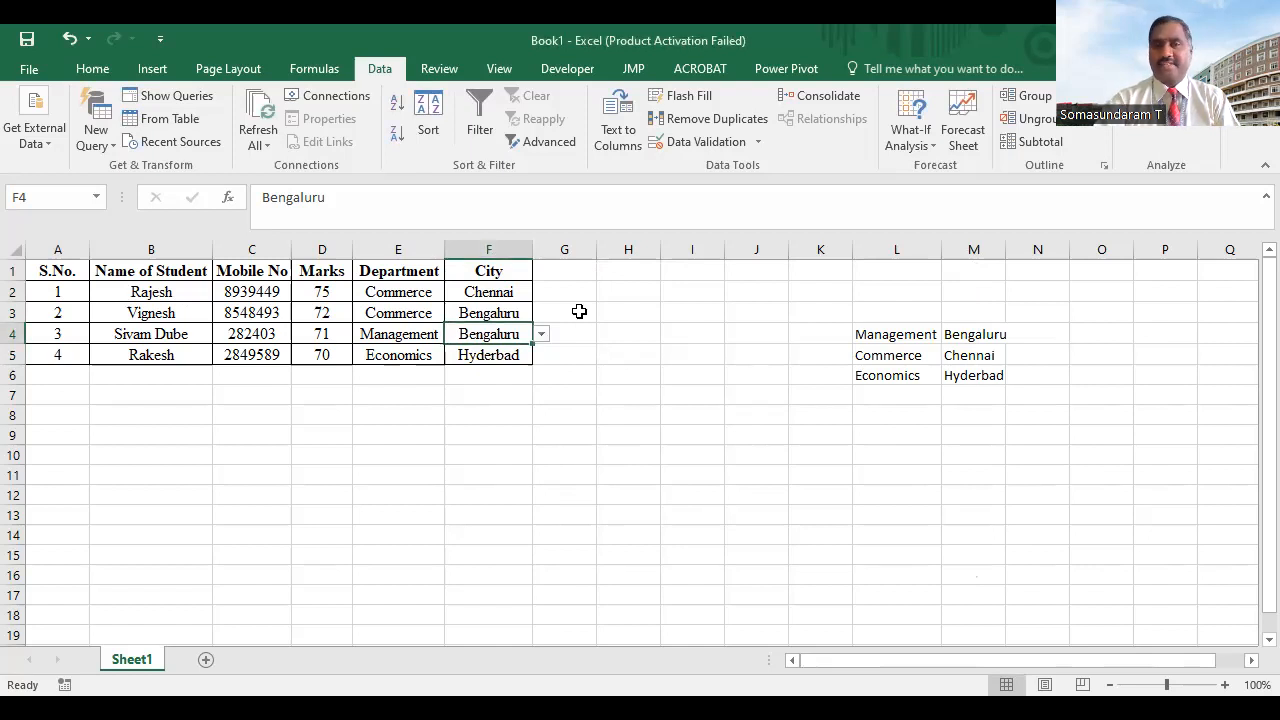